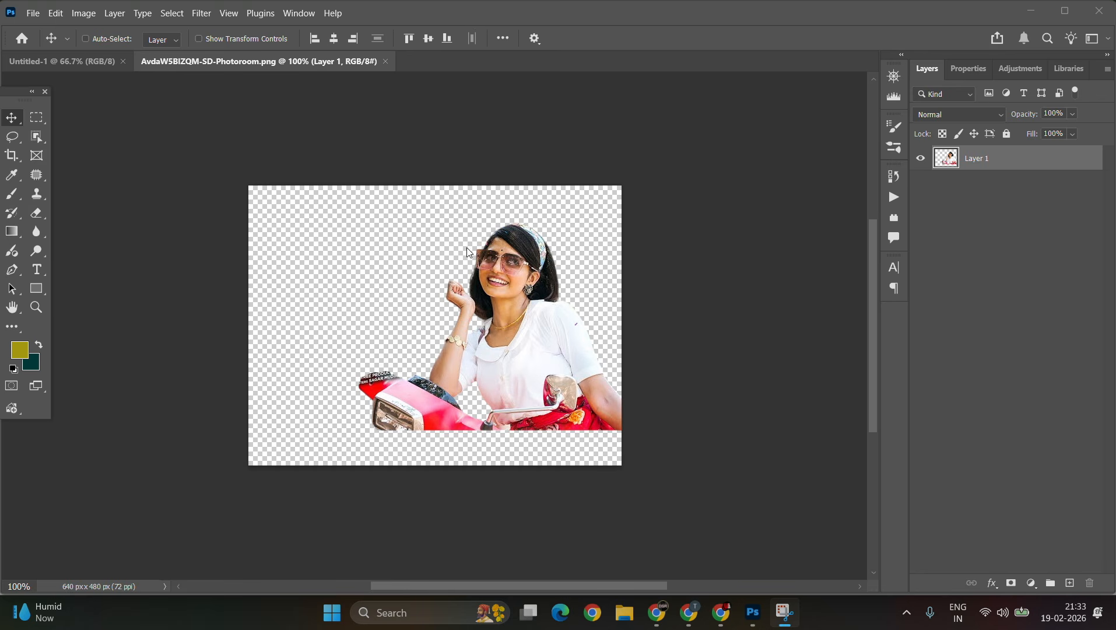
# Step: Bring the cutout photo into the Untitled-1 document and convert its layer to a smart object
pyautogui.moveTo(515, 268); pyautogui.dragTo(441, 236)
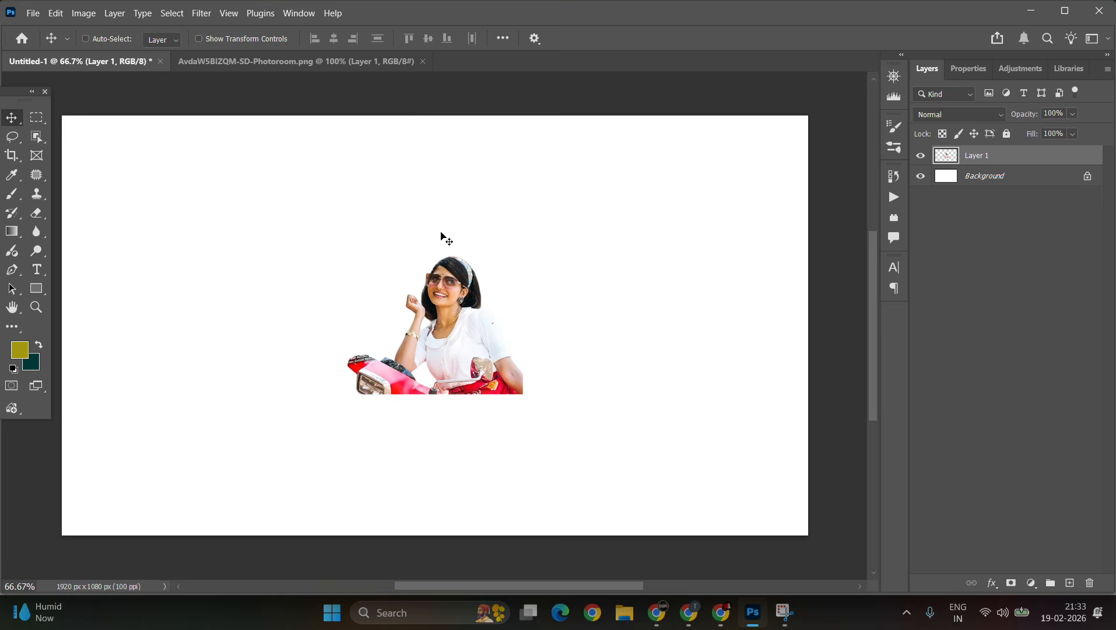
pyautogui.rightClick(960, 155)
pyautogui.click(1025, 448)
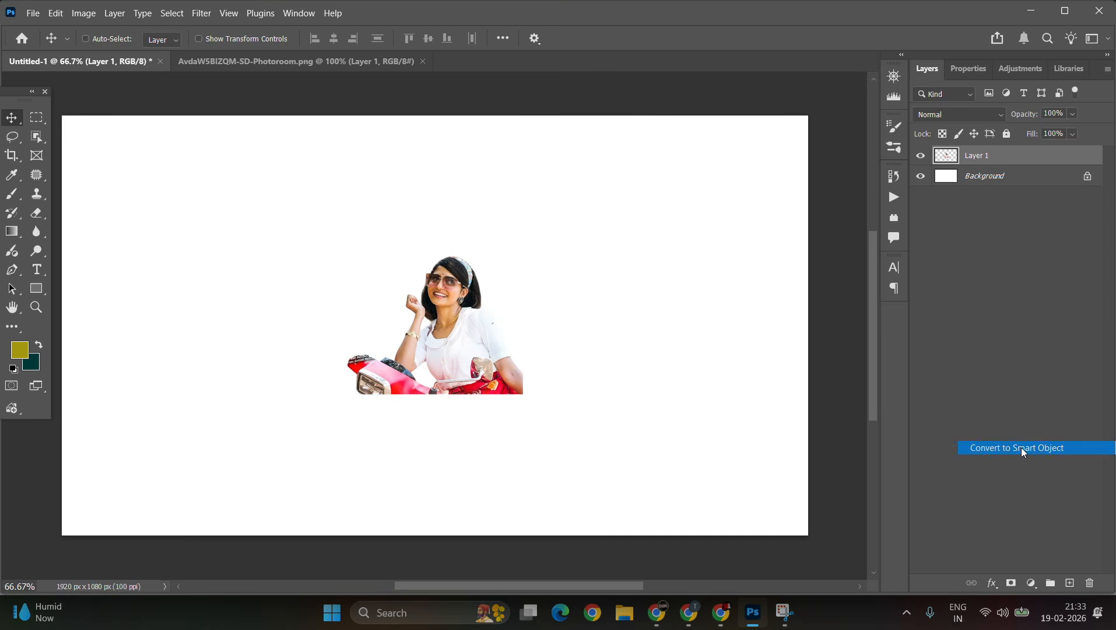
# Step: Scale the photo up to about 250% and place it against the lower right corner of the canvas
pyautogui.hotkey('ctrl', 't')
pyautogui.moveTo(526, 325); pyautogui.dragTo(789, 350)
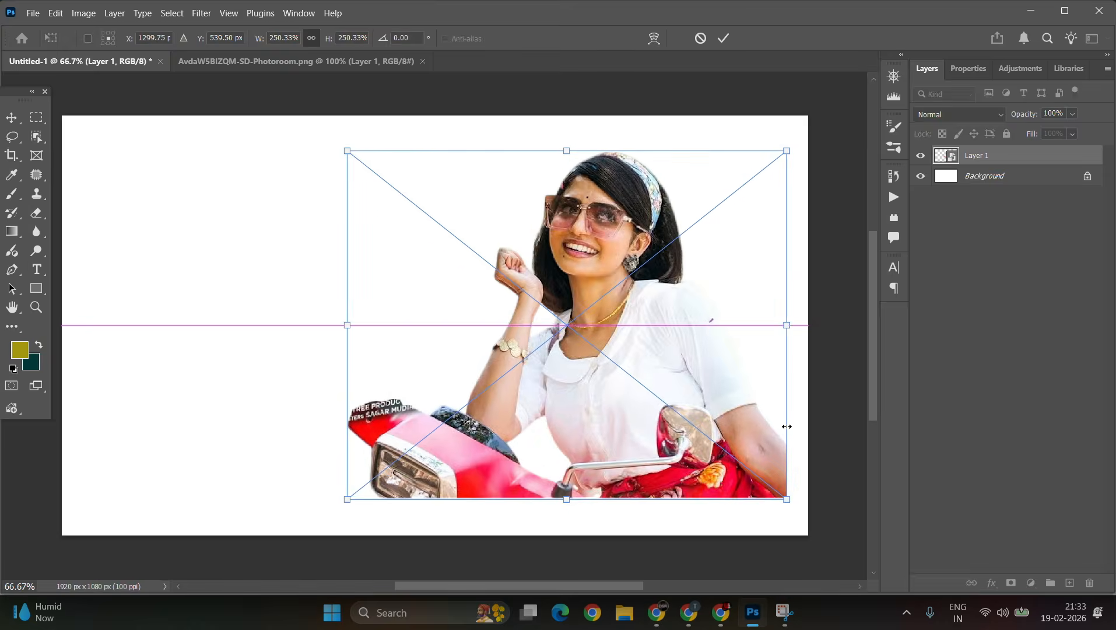
pyautogui.moveTo(741, 401); pyautogui.dragTo(761, 444)
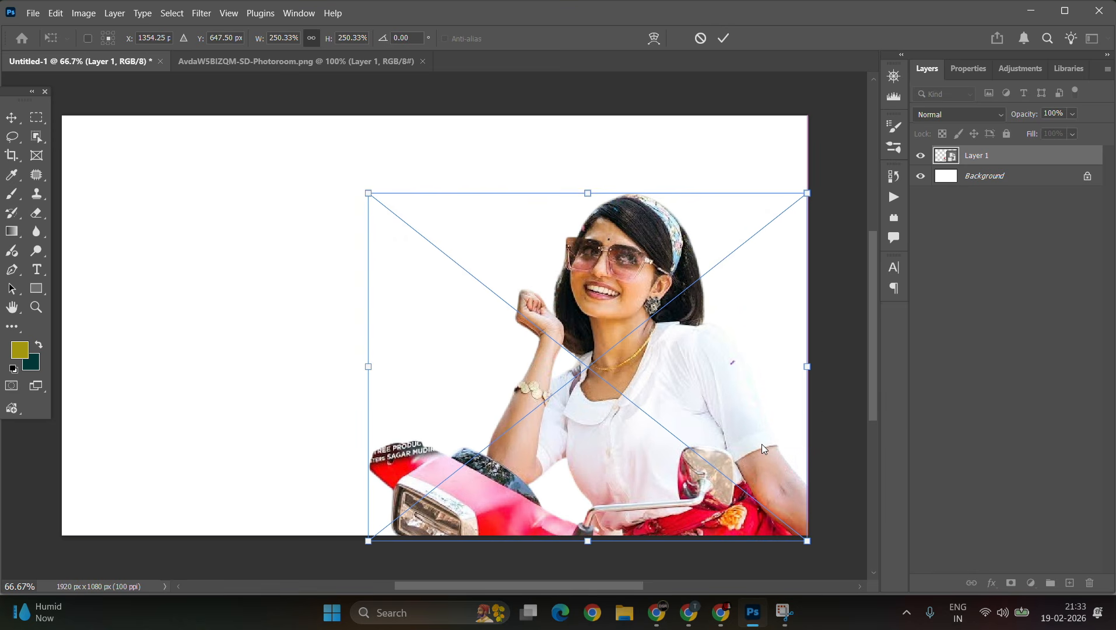
pyautogui.press('Return')
# Step: Duplicate the photo layer and apply AI Denoise to the copy
pyautogui.hotkey('ctrl', 'j')
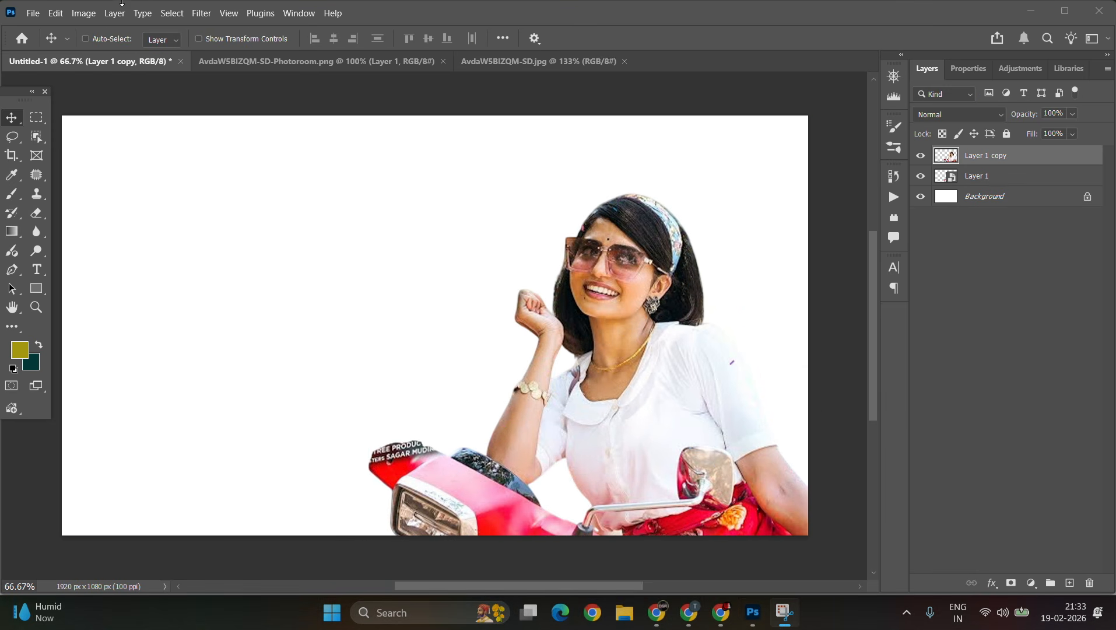
pyautogui.click(201, 13)
pyautogui.click(233, 128)
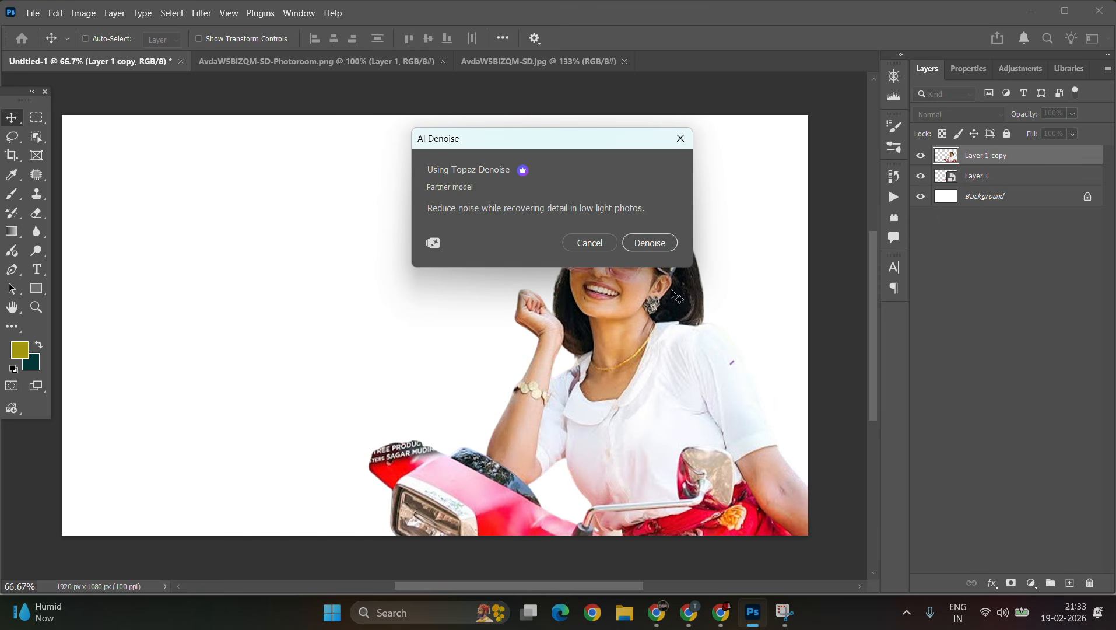
pyautogui.click(650, 245)
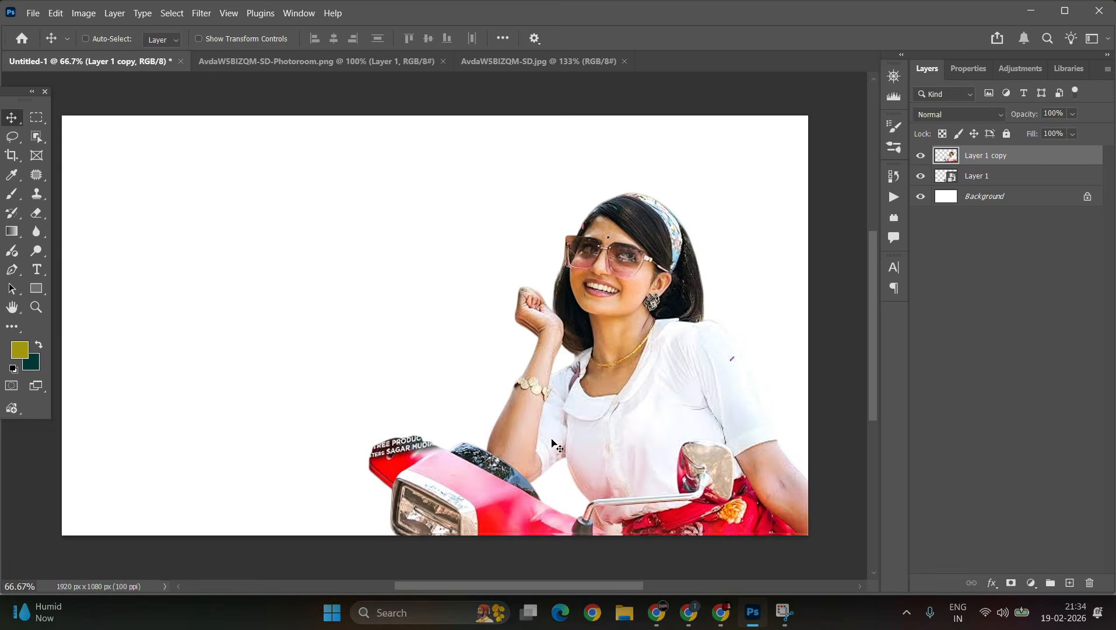
# Step: Hide the original Layer 1 while inspecting the denoised copy up close
pyautogui.scroll(5, 589, 373)
pyautogui.click(921, 175)
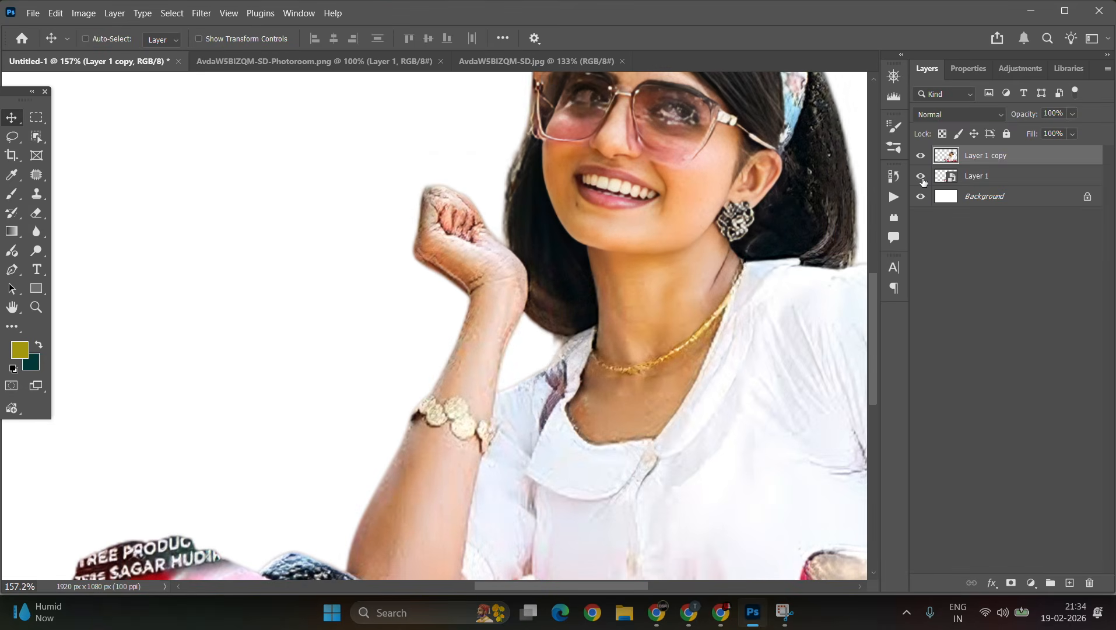
pyautogui.scroll(-2, 461, 308)
pyautogui.scroll(-2, 461, 307)
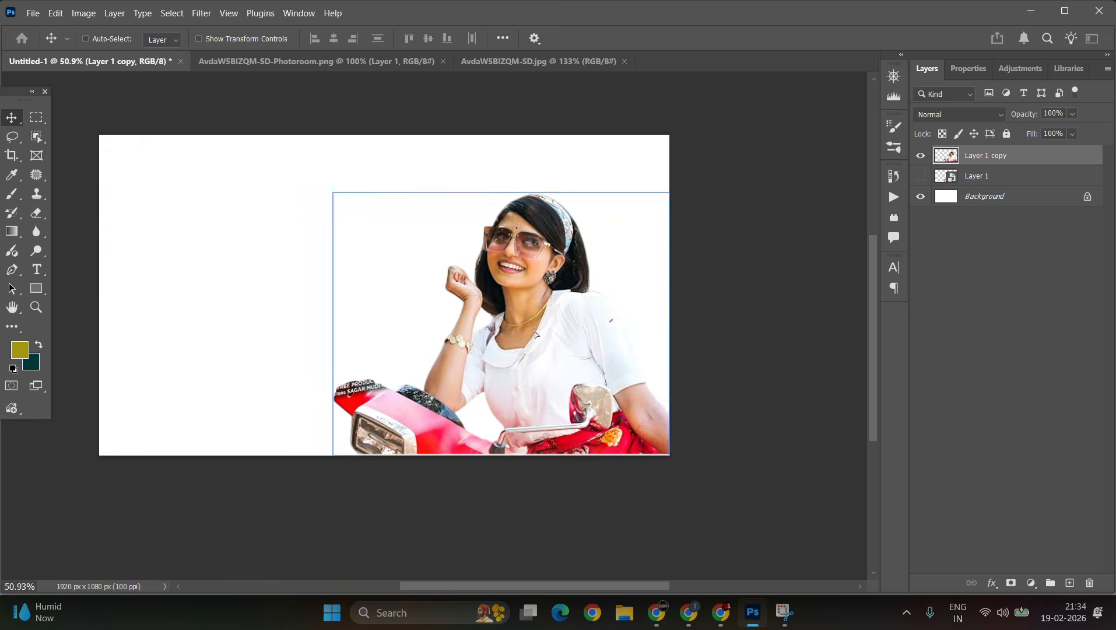
# Step: Select the denoised copy layer on the canvas and nudge it slightly into place
pyautogui.rightClick(543, 305)
pyautogui.click(565, 317)
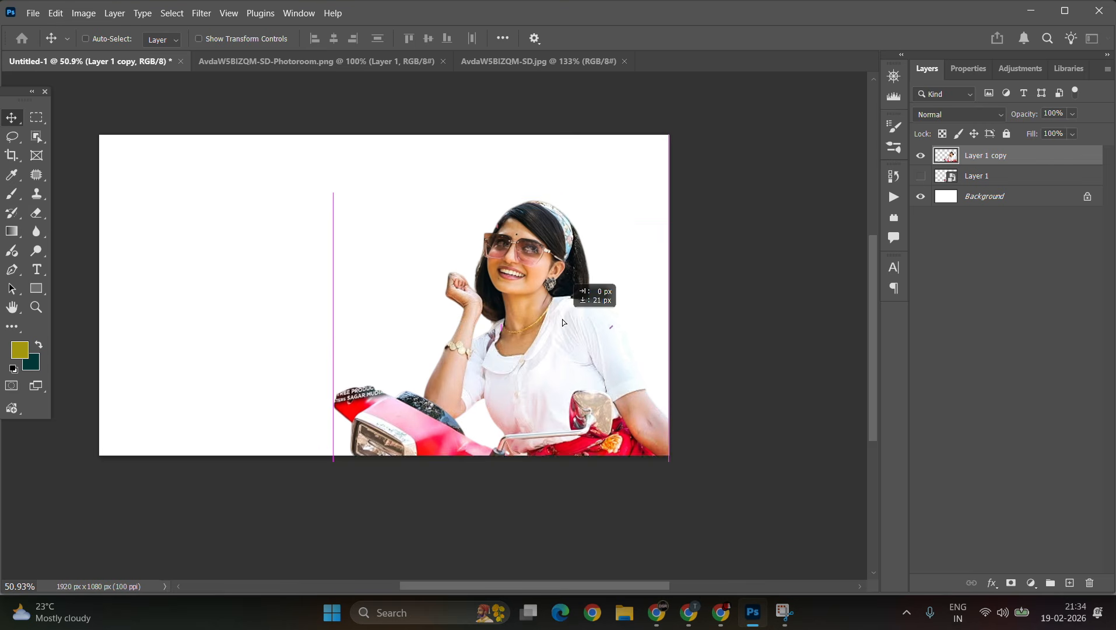
pyautogui.moveTo(631, 377); pyautogui.dragTo(639, 379)
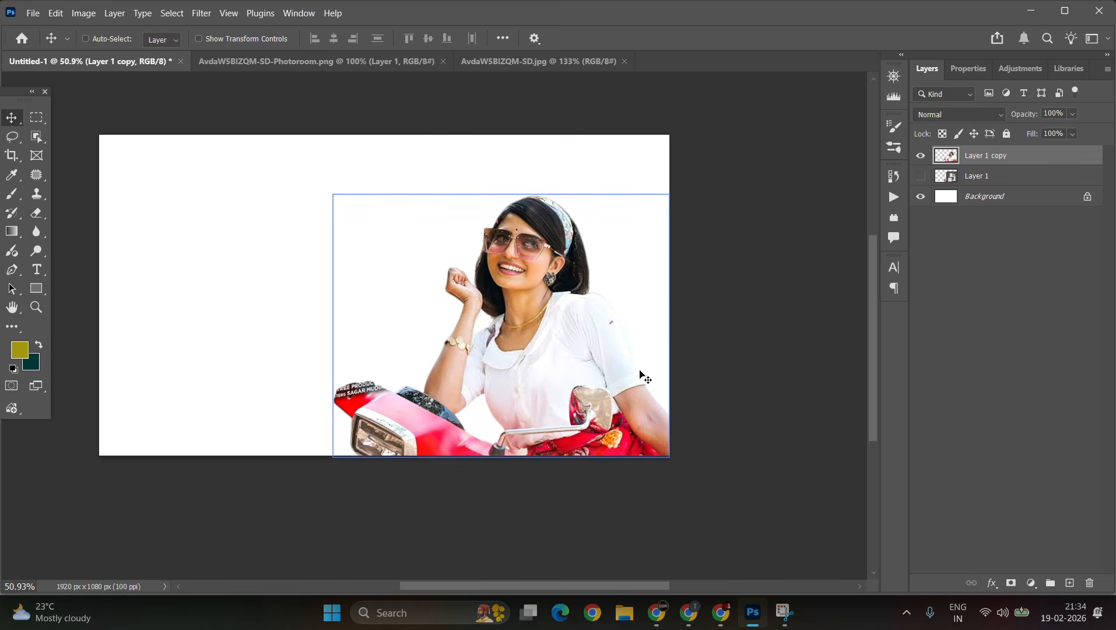
pyautogui.click(931, 178)
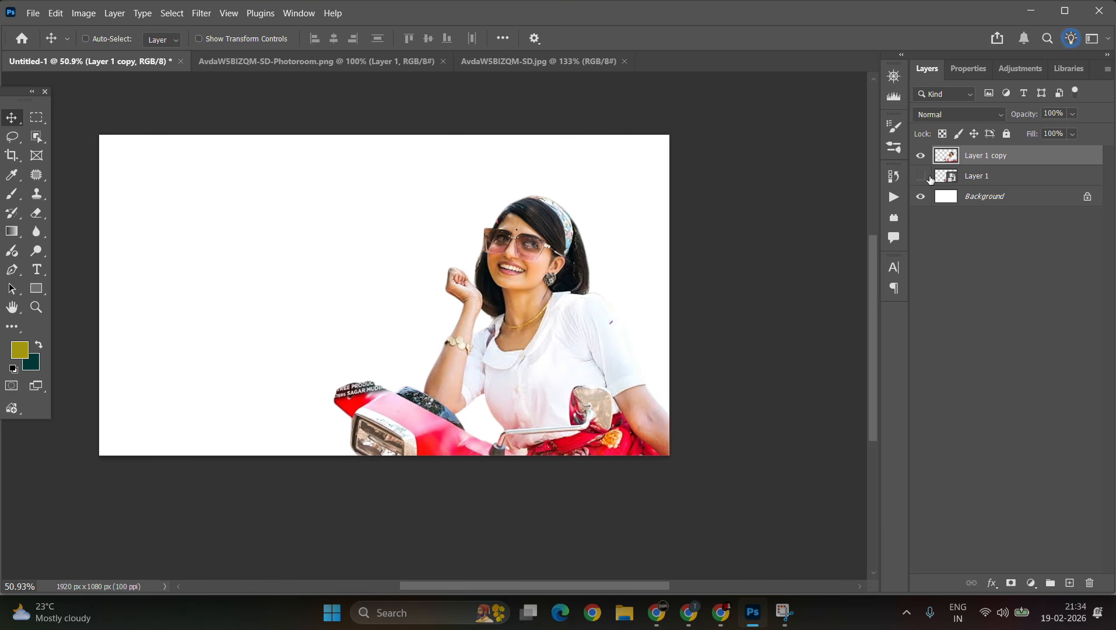
# Step: Add a Solid Color fill layer above the background in dark teal #082d2e
pyautogui.click(990, 201)
pyautogui.click(1032, 583)
pyautogui.click(1032, 557)
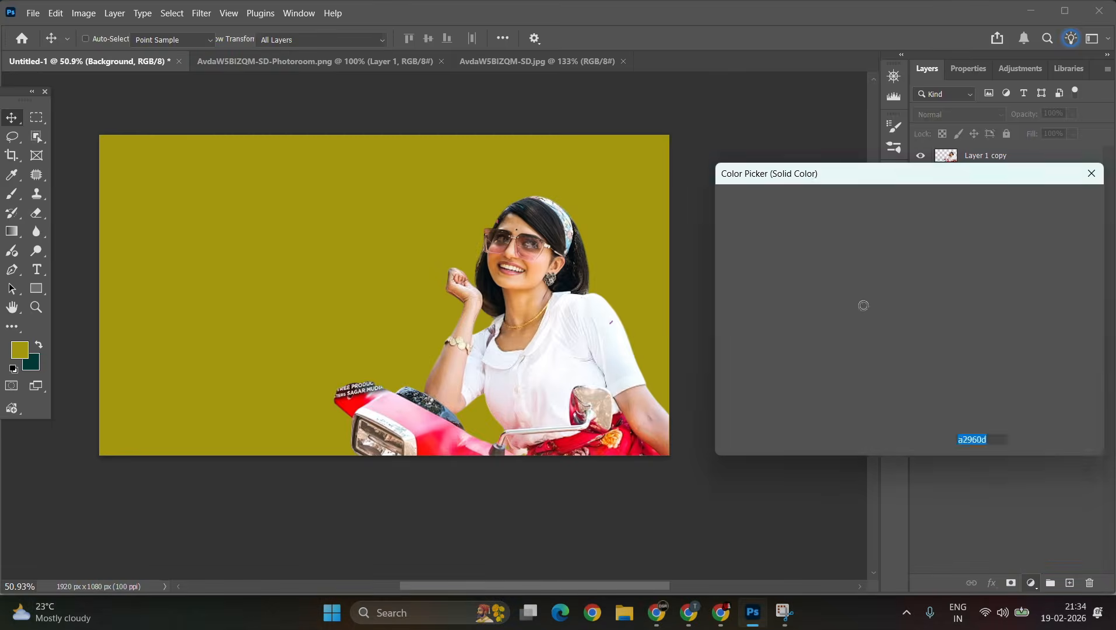
pyautogui.moveTo(875, 315); pyautogui.dragTo(910, 348)
pyautogui.moveTo(935, 364); pyautogui.dragTo(930, 299)
pyautogui.click(876, 360)
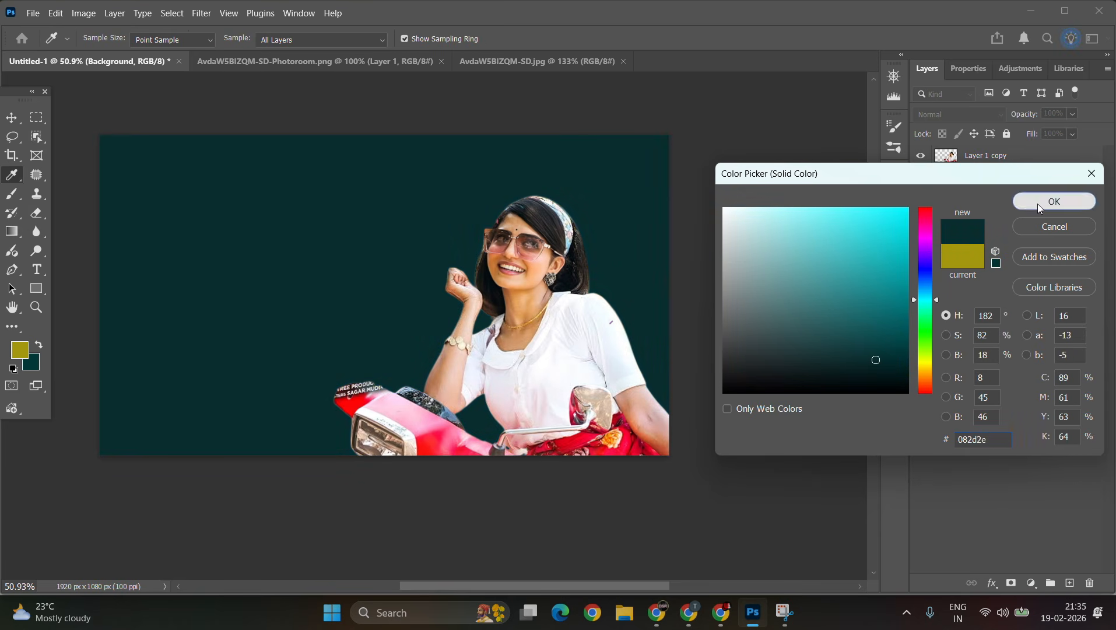
pyautogui.click(1040, 204)
# Step: Add a Gradient Fill layer using a purple #4d0054 to transparent gradient at a 90° angle
pyautogui.click(1026, 583)
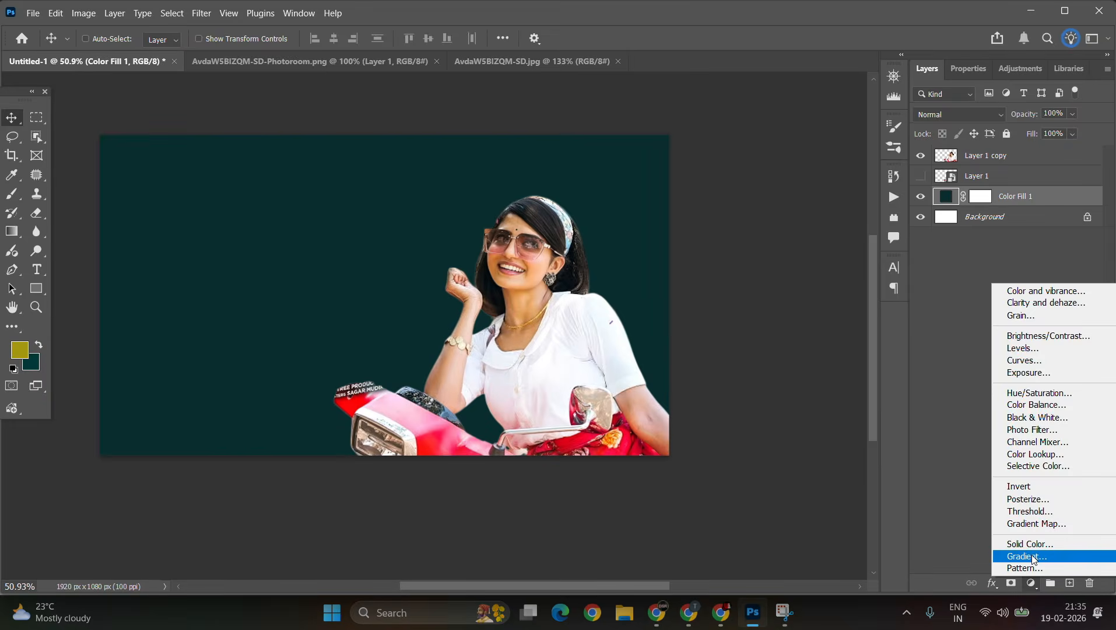
pyautogui.click(1036, 556)
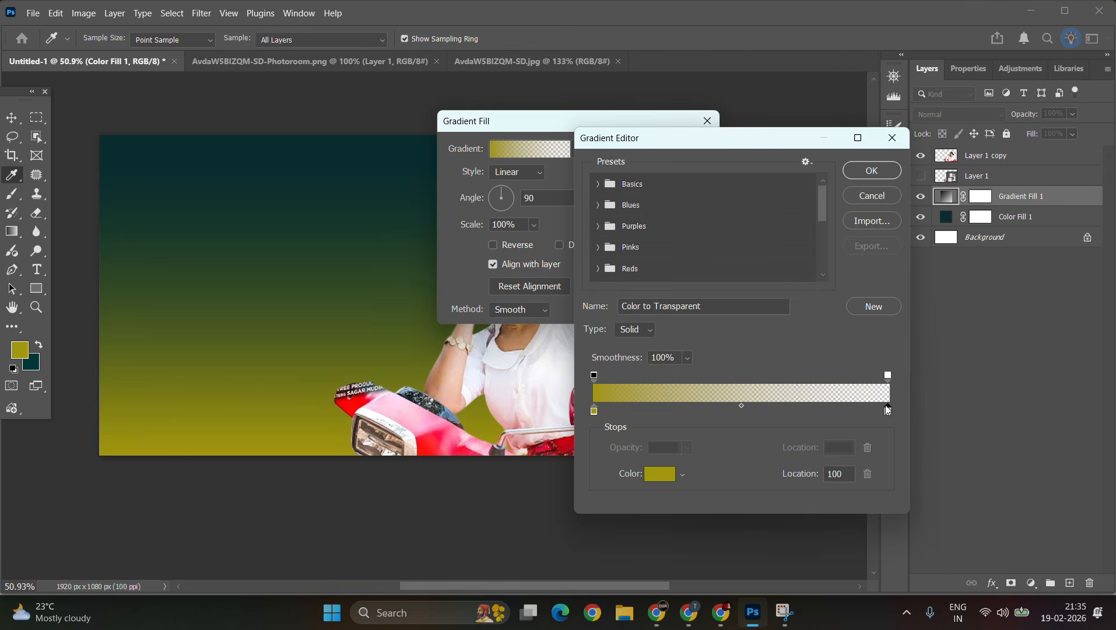
pyautogui.click(659, 474)
pyautogui.click(908, 333)
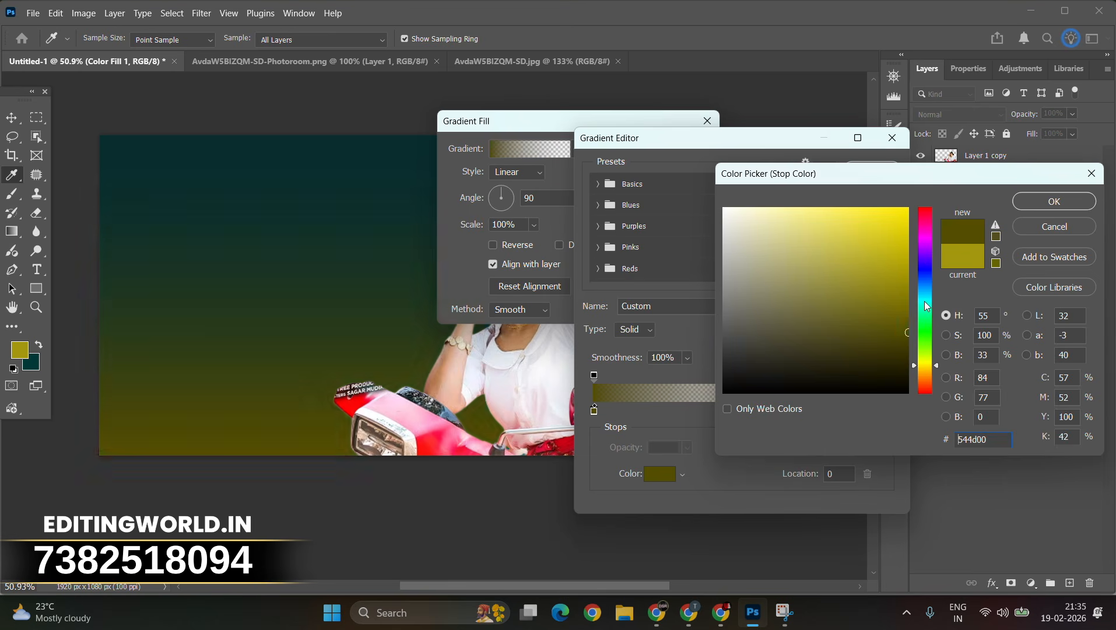
pyautogui.click(926, 301)
pyautogui.moveTo(920, 258)
pyautogui.mouseDown()
pyautogui.moveTo(921, 276)
pyautogui.moveTo(930, 261)
pyautogui.mouseUp()
pyautogui.click(926, 249)
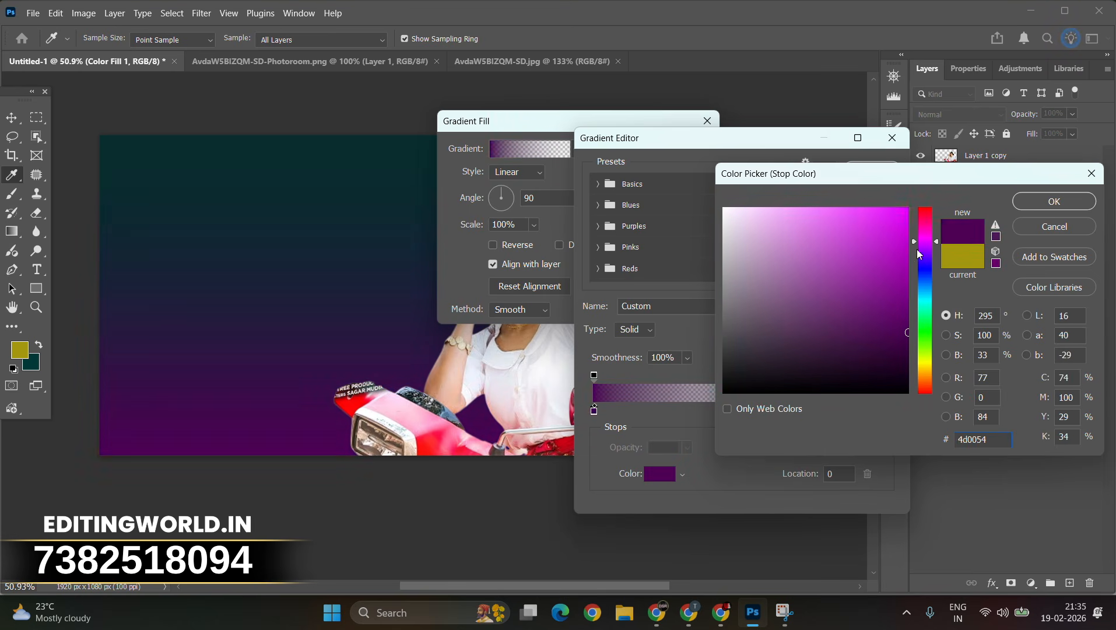
pyautogui.click(864, 336)
pyautogui.click(1033, 202)
pyautogui.click(869, 169)
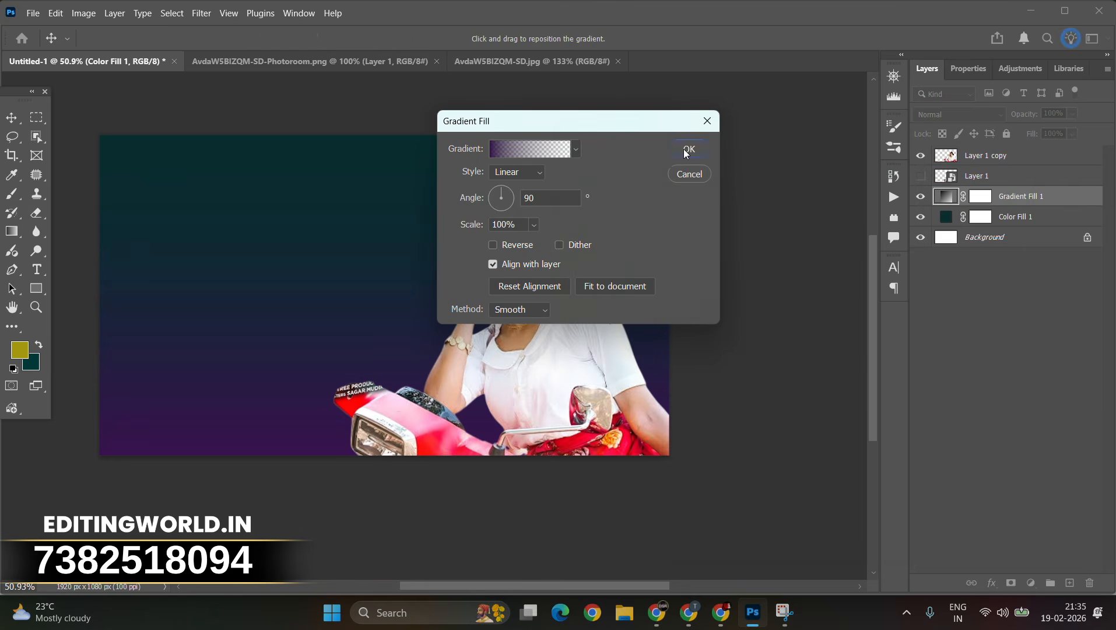
pyautogui.click(688, 148)
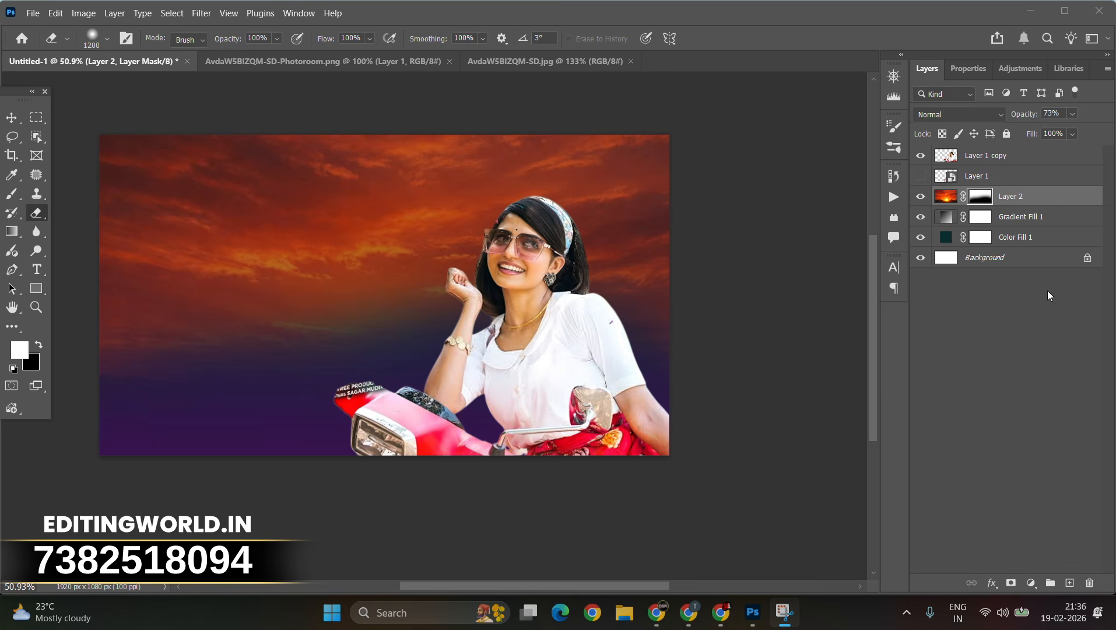
# Step: Toggle the sunset sky layer's visibility to compare the composite
pyautogui.click(920, 196)
pyautogui.click(921, 196)
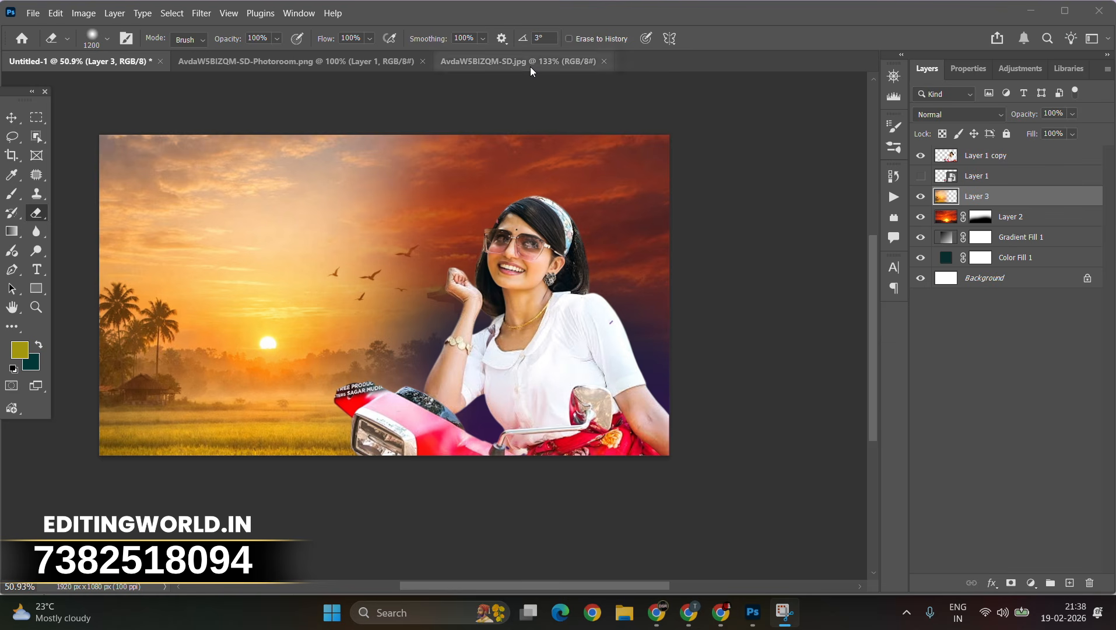
# Step: Set Layer 3's blend mode to Soft Light
pyautogui.click(963, 116)
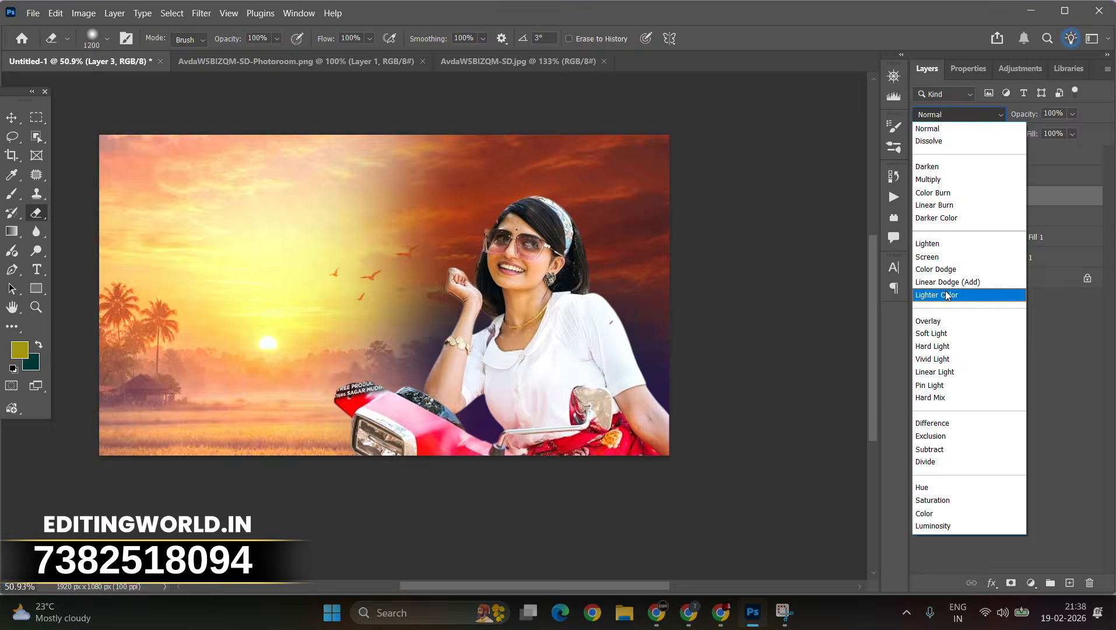
pyautogui.click(934, 327)
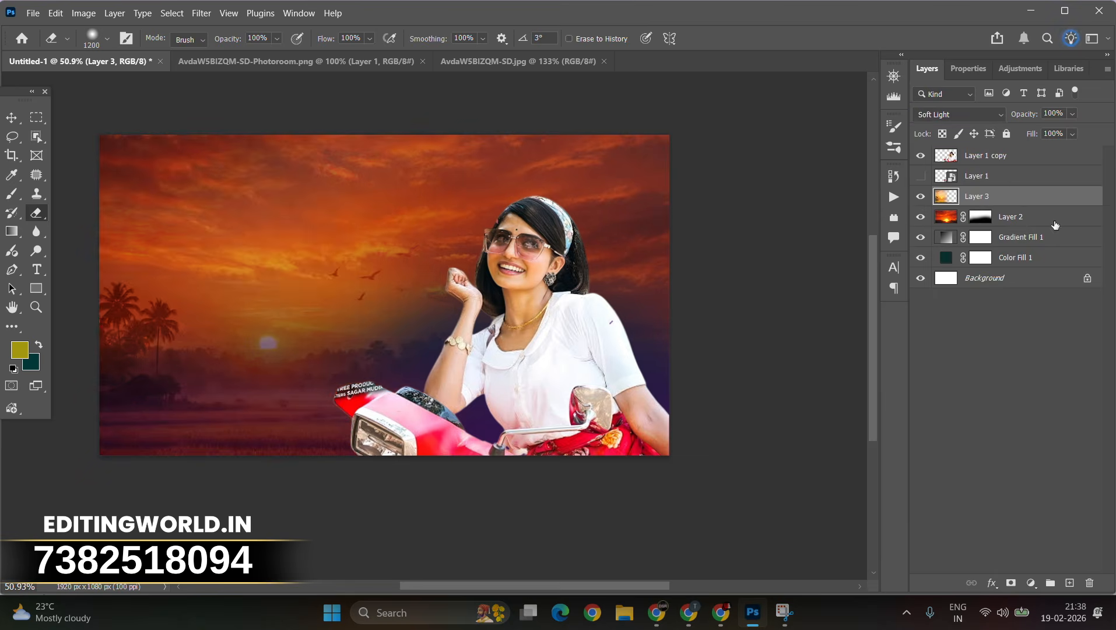
# Step: Create a new layer and brush the olive foreground color across the lower part of the canvas
pyautogui.keyDown('ctrl'); pyautogui.click(1070, 583); pyautogui.keyUp('ctrl')
pyautogui.click(11, 194)
pyautogui.moveTo(87, 408); pyautogui.dragTo(420, 461)
# Step: Switch the foreground to blue #180da2 and paint the upper right corner on a new layer
pyautogui.click(23, 351)
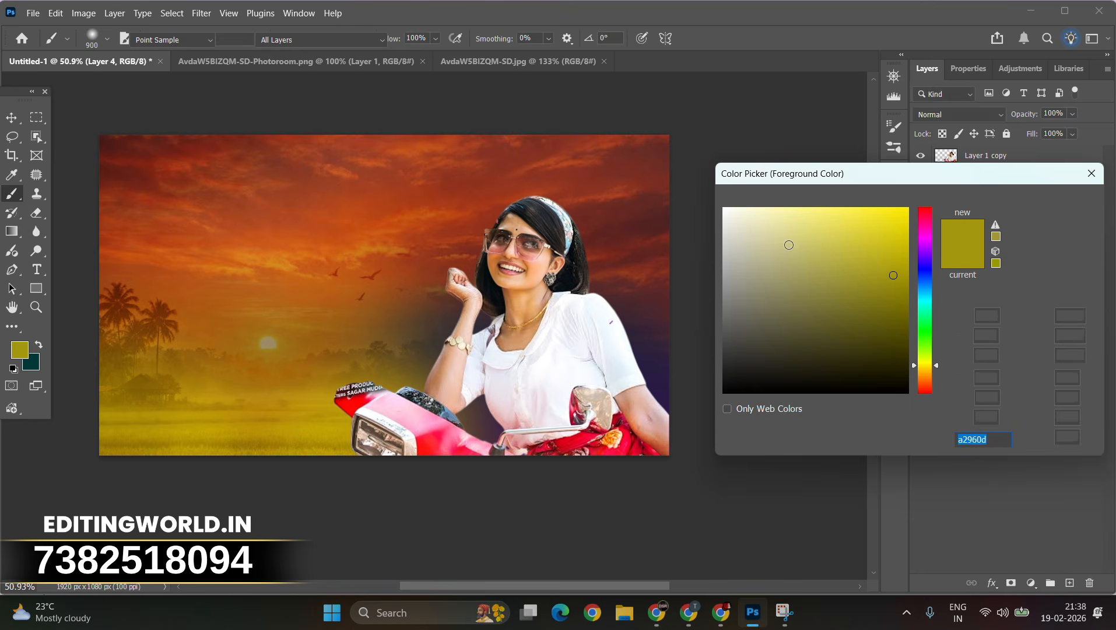
pyautogui.click(893, 275)
pyautogui.click(925, 267)
pyautogui.press('Return')
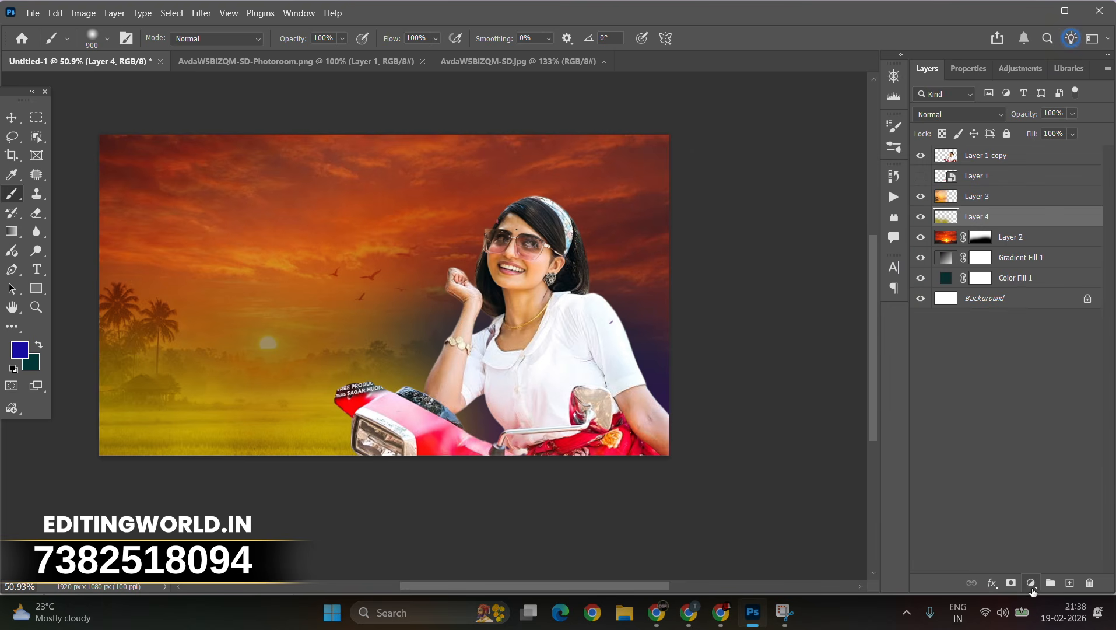
pyautogui.click(1070, 583)
pyautogui.moveTo(651, 119); pyautogui.dragTo(782, 305)
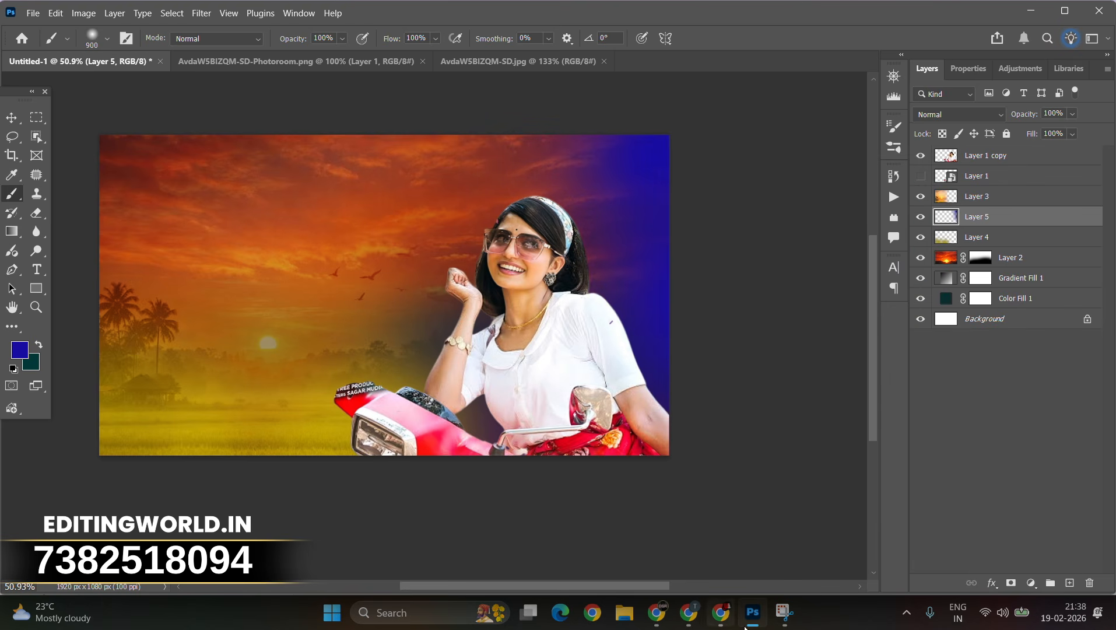
# Step: On a new layer, paint purple #750079 across the top left of the canvas
pyautogui.click(1070, 586)
pyautogui.click(30, 351)
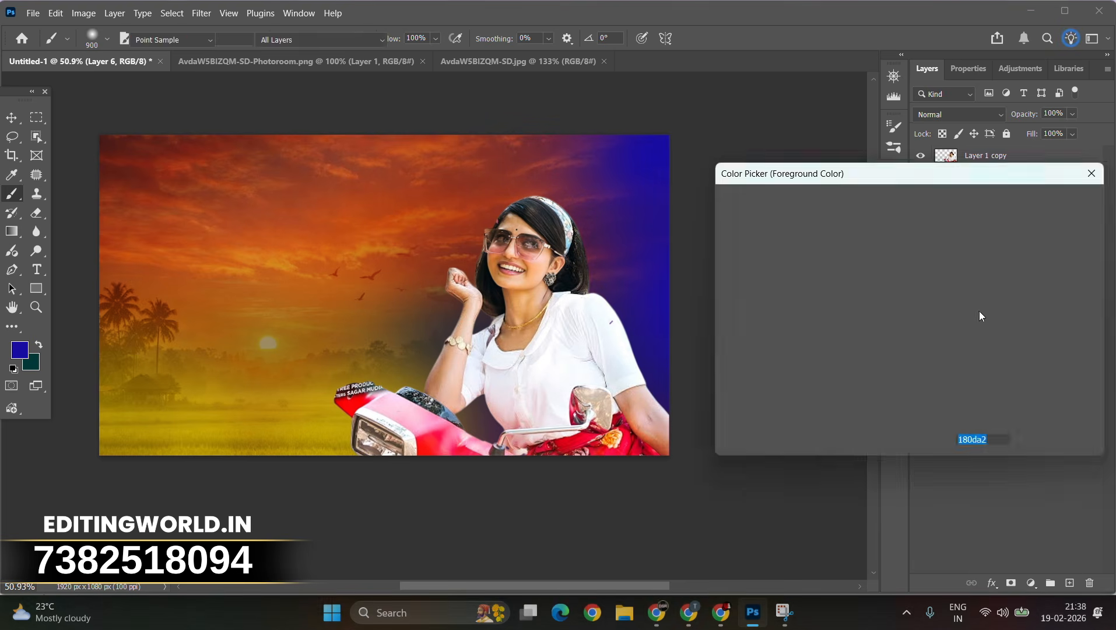
pyautogui.click(929, 247)
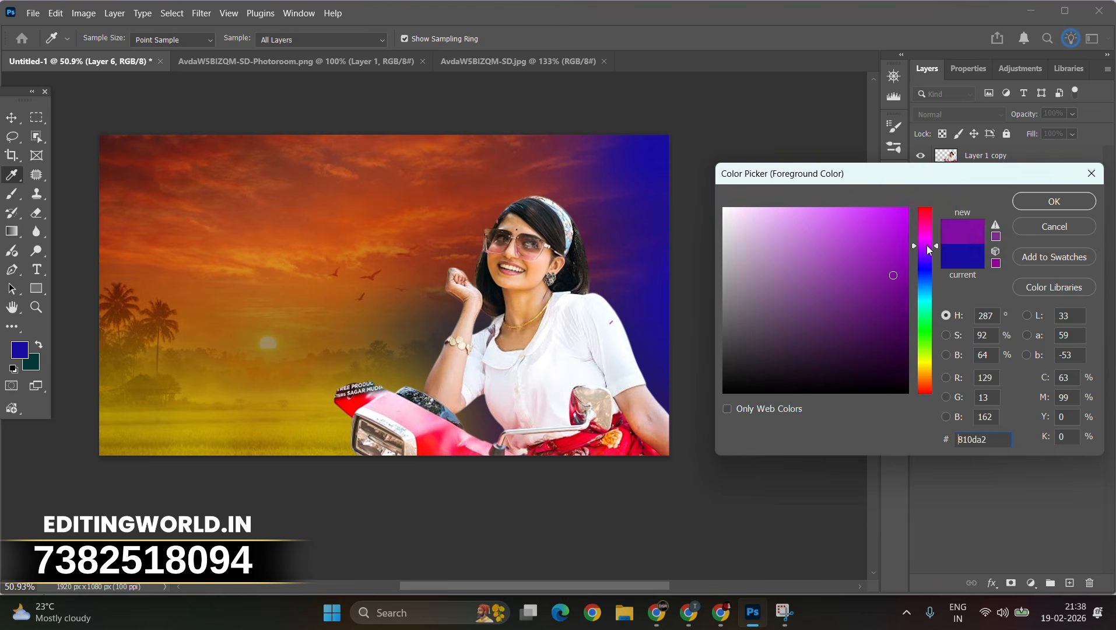
pyautogui.click(1041, 206)
pyautogui.moveTo(157, 156)
pyautogui.mouseDown()
pyautogui.moveTo(289, 178)
pyautogui.moveTo(388, 135)
pyautogui.mouseUp()
pyautogui.click(146, 215)
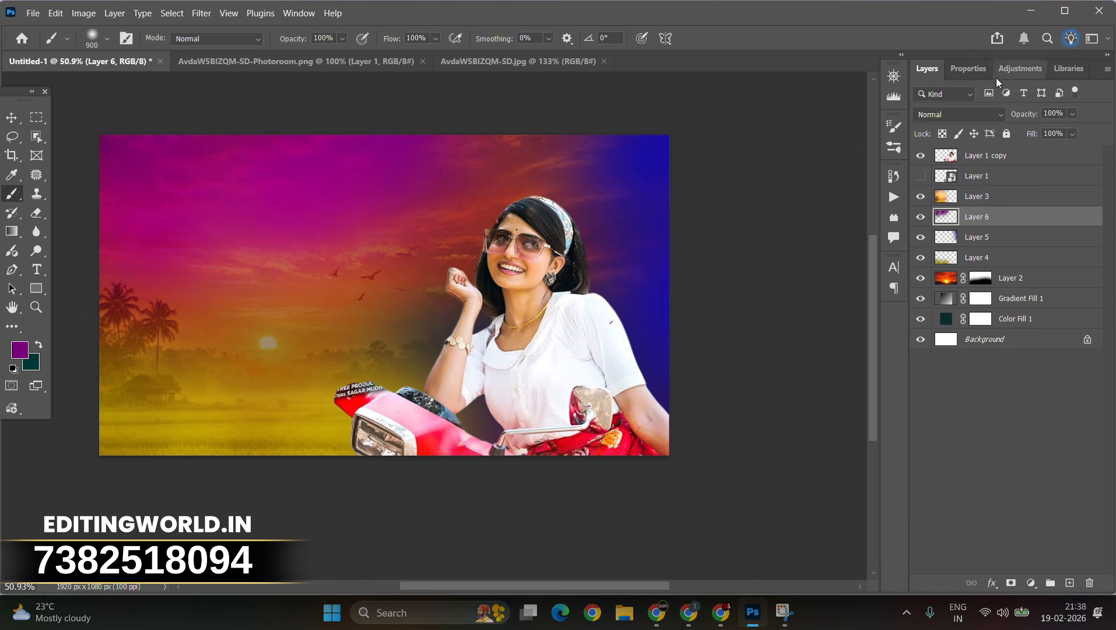
# Step: Set Layer 5's opacity to 40% and its blend mode to Linear Dodge (Add)
pyautogui.click(977, 237)
pyautogui.moveTo(1072, 114); pyautogui.dragTo(1050, 132)
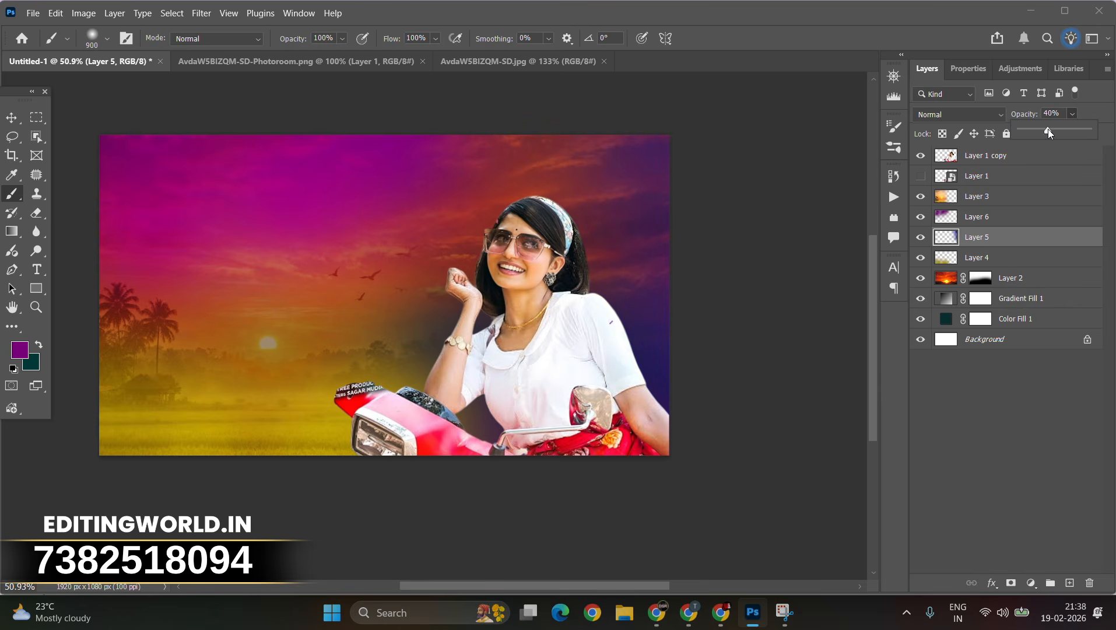
pyautogui.click(956, 115)
pyautogui.click(958, 283)
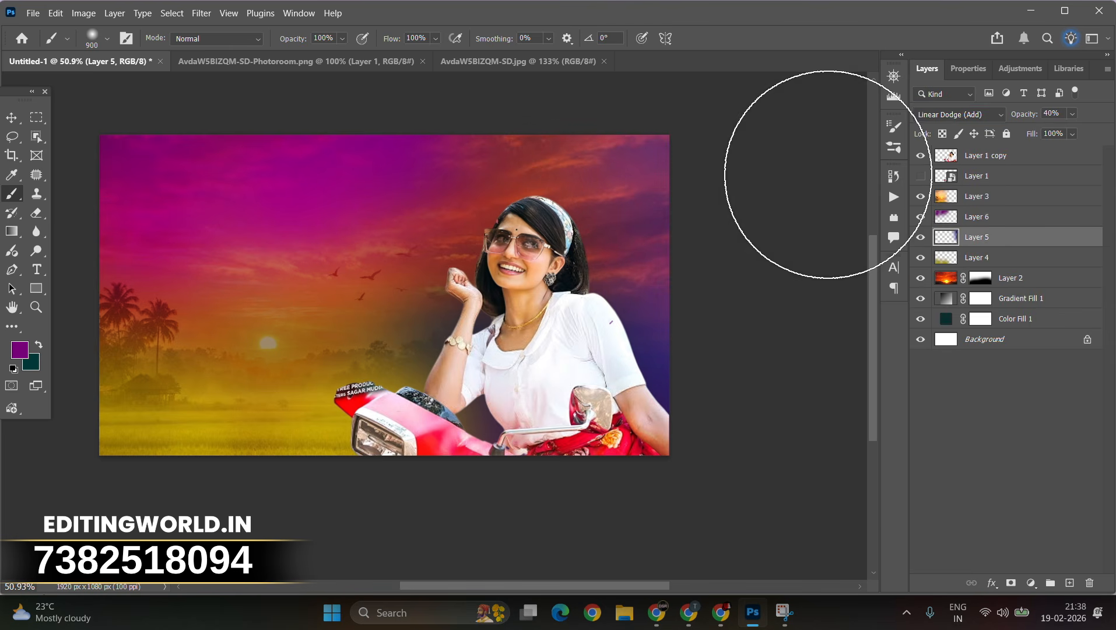
# Step: Set Layer 6's blend mode to Vivid Light and return to the Move tool
pyautogui.click(956, 221)
pyautogui.click(960, 114)
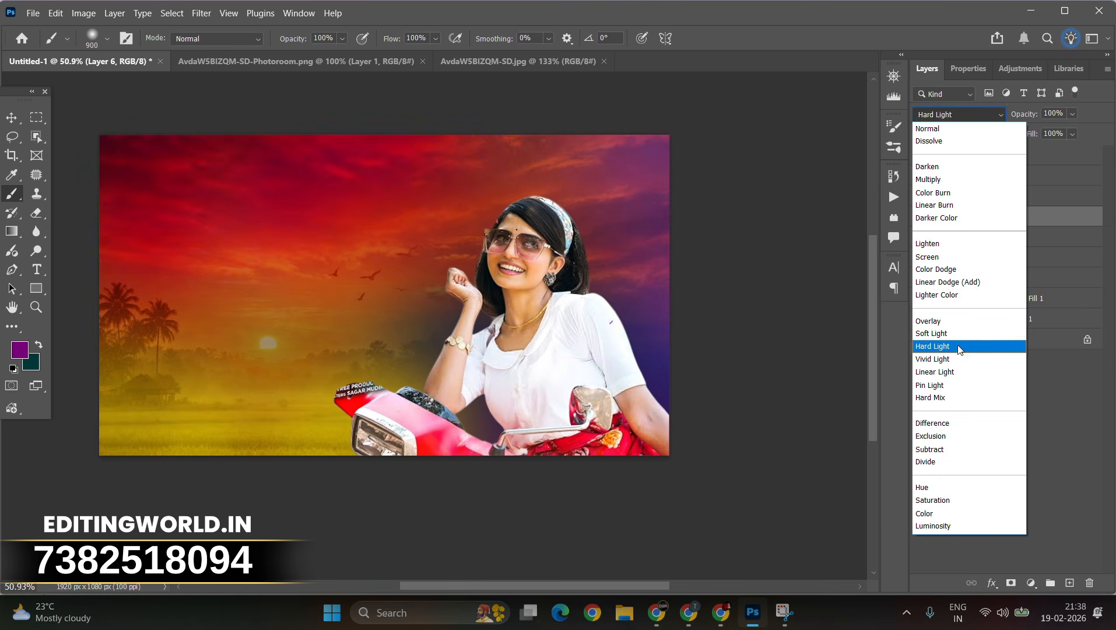
pyautogui.click(936, 350)
pyautogui.click(11, 125)
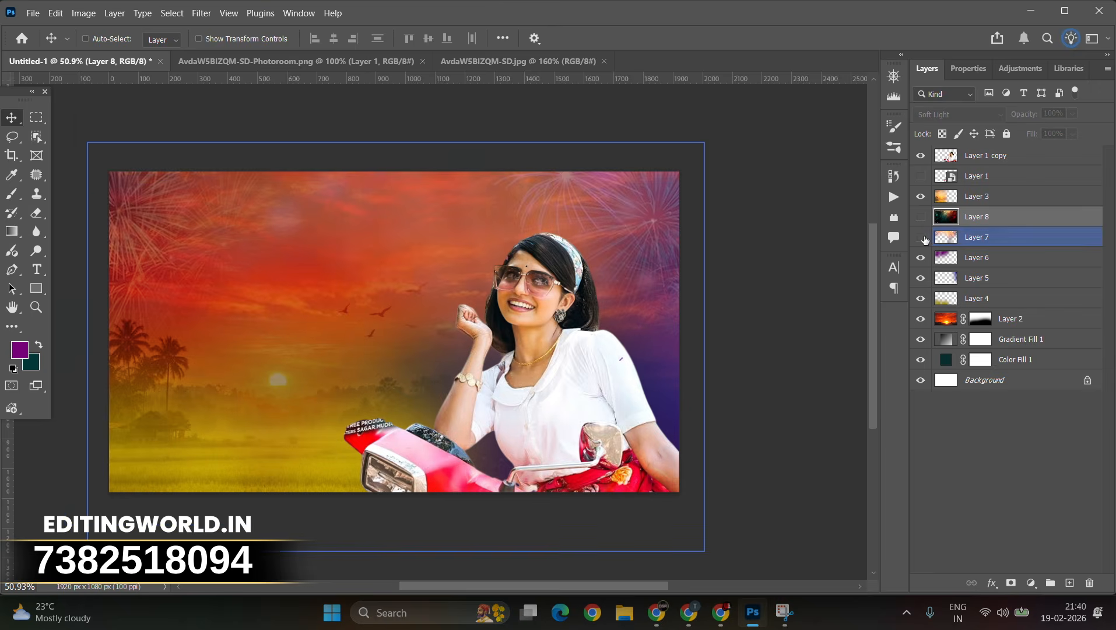
# Step: Show Layer 7 and hide Layer 6 to compare the overlay effects
pyautogui.click(921, 237)
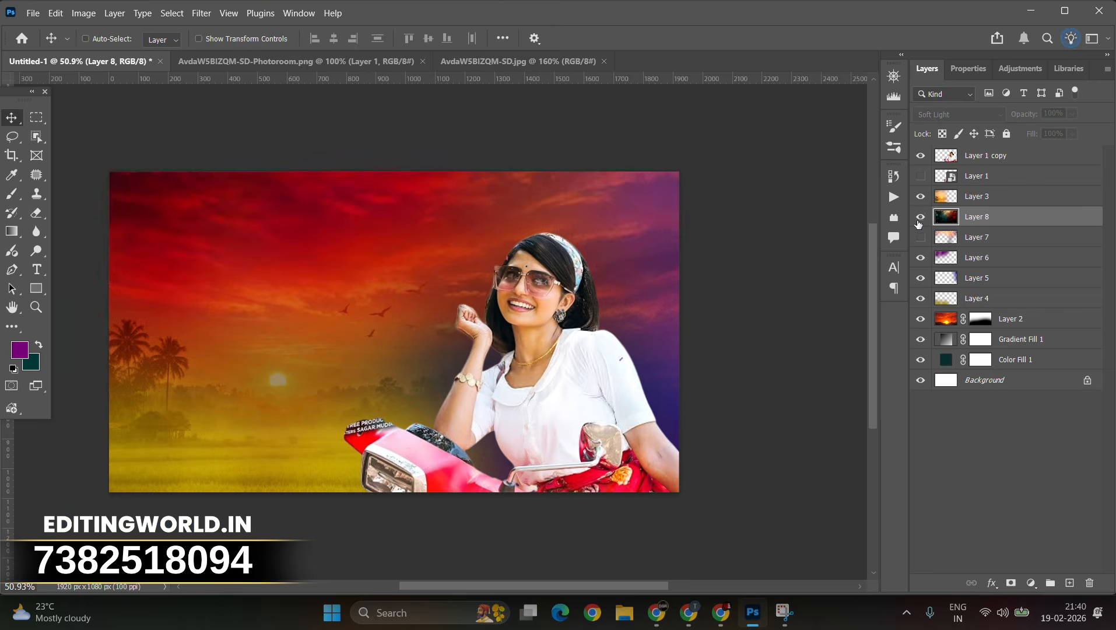
pyautogui.click(921, 236)
pyautogui.click(921, 257)
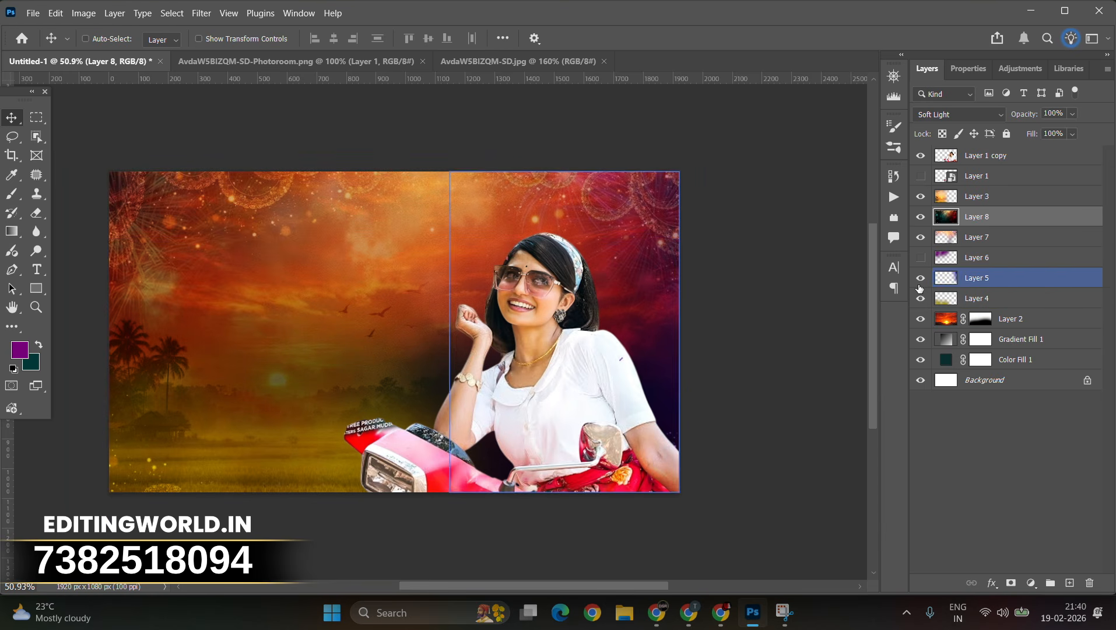
# Step: Toggle the visibility of Layers 5 and 6 so Layer 6 shows again
pyautogui.click(920, 278)
pyautogui.click(921, 257)
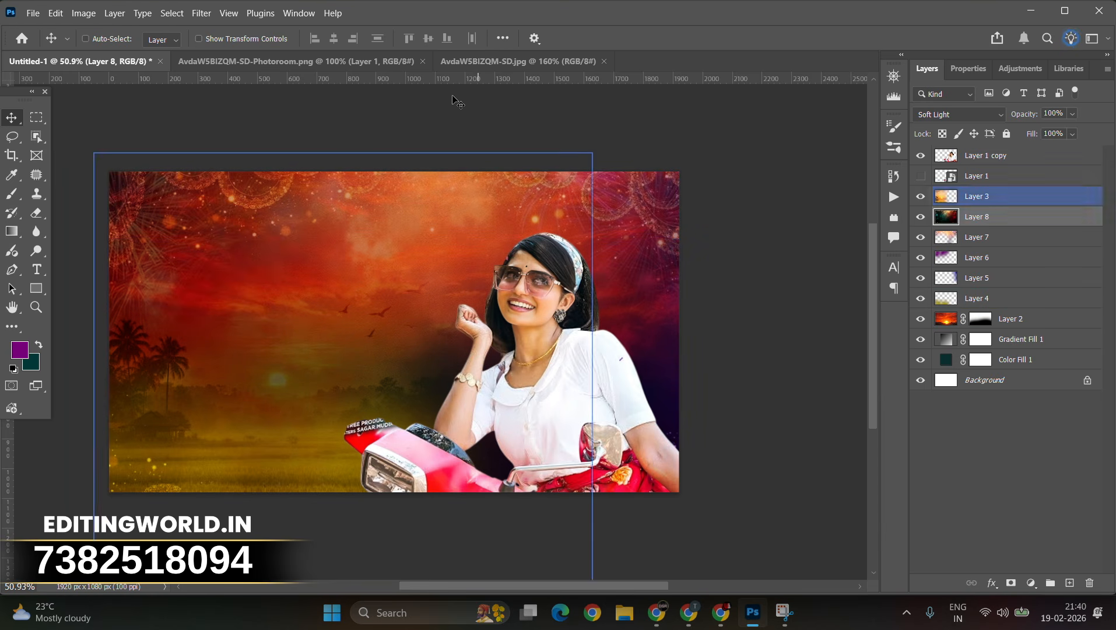
# Step: Paste a confetti bokeh image as a new layer, scale it to cover the canvas and move it near the top of the layer stack
pyautogui.hotkey('ctrl', 'v')
pyautogui.hotkey('ctrl', 't')
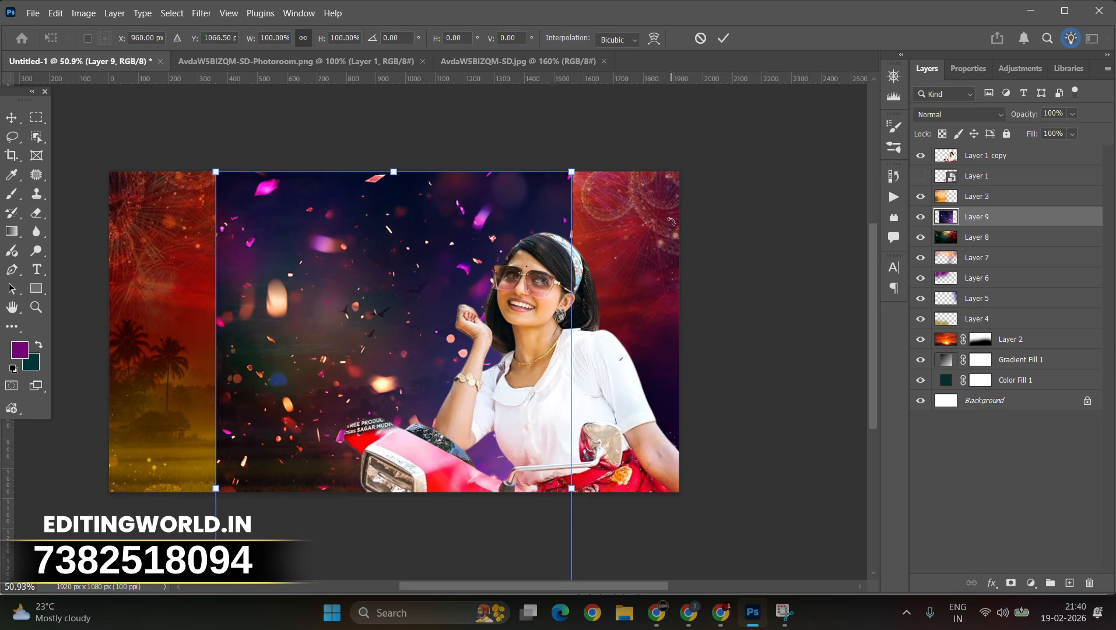
pyautogui.moveTo(671, 222); pyautogui.dragTo(734, 531)
pyautogui.moveTo(455, 184); pyautogui.dragTo(799, 442)
pyautogui.moveTo(760, 353); pyautogui.dragTo(757, 192)
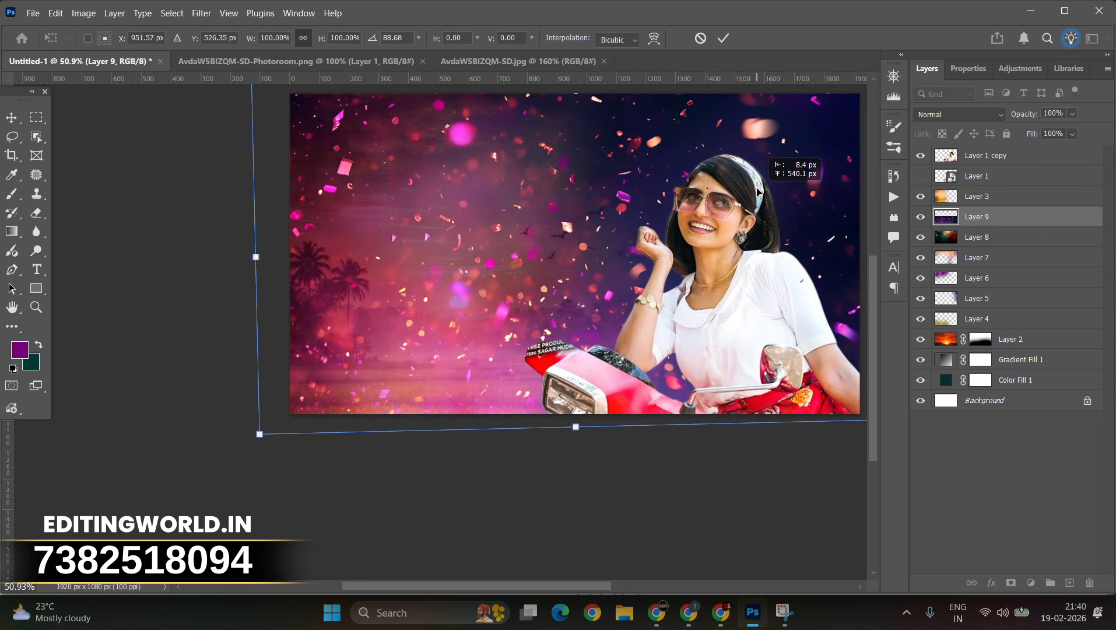
pyautogui.press('Return')
pyautogui.moveTo(978, 217); pyautogui.dragTo(988, 177)
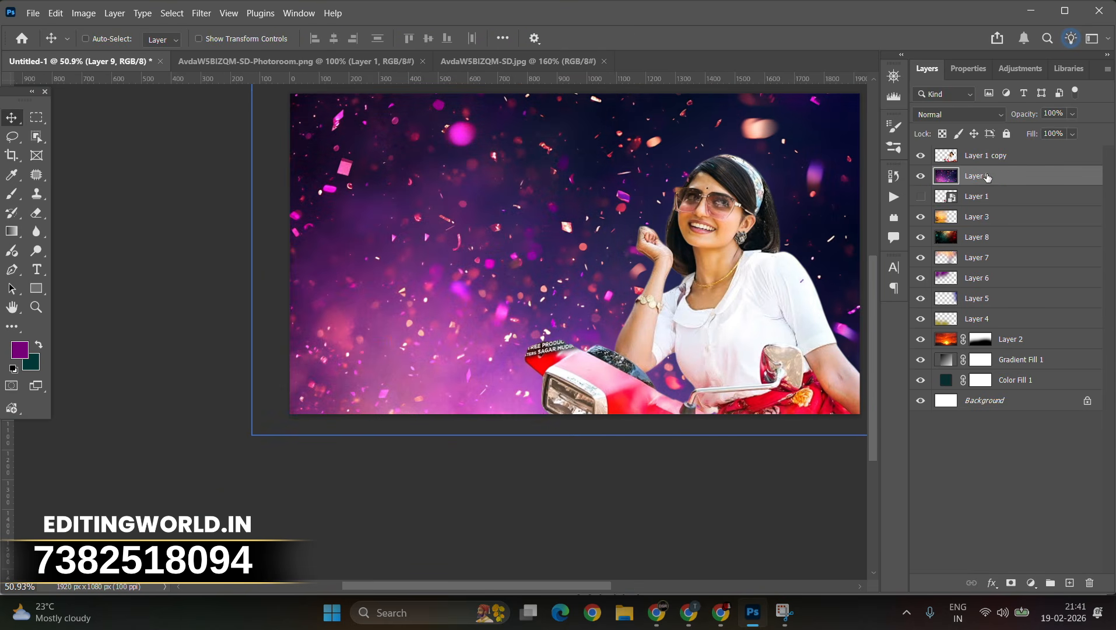
# Step: Try the Color Dodge blend mode on the confetti layer and erase a spot near the portrait, then undo these changes
pyautogui.click(959, 114)
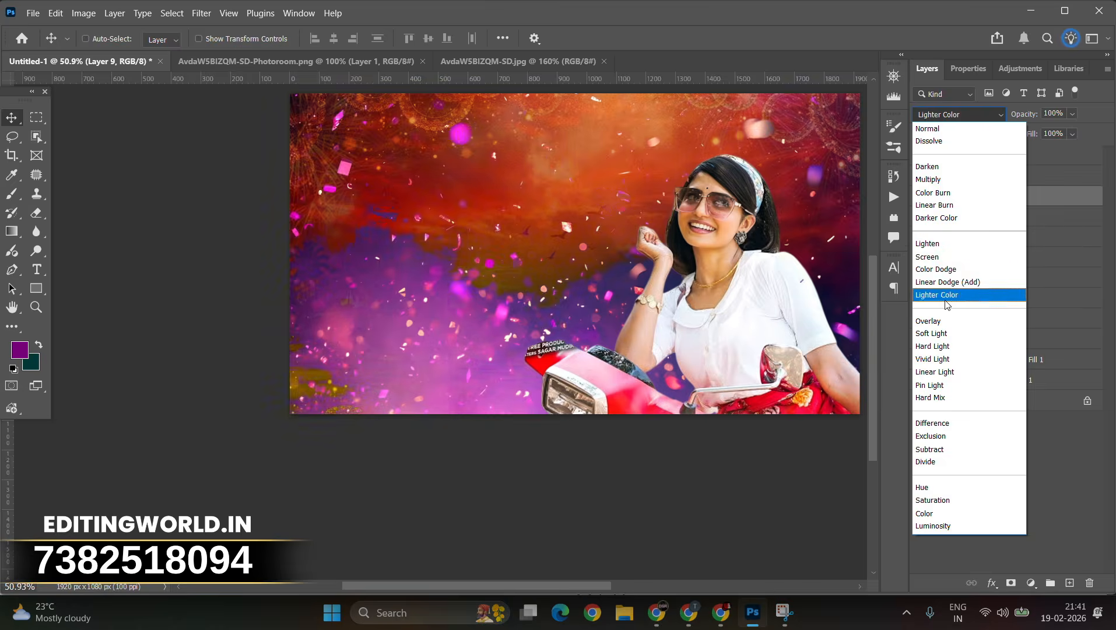
pyautogui.click(936, 269)
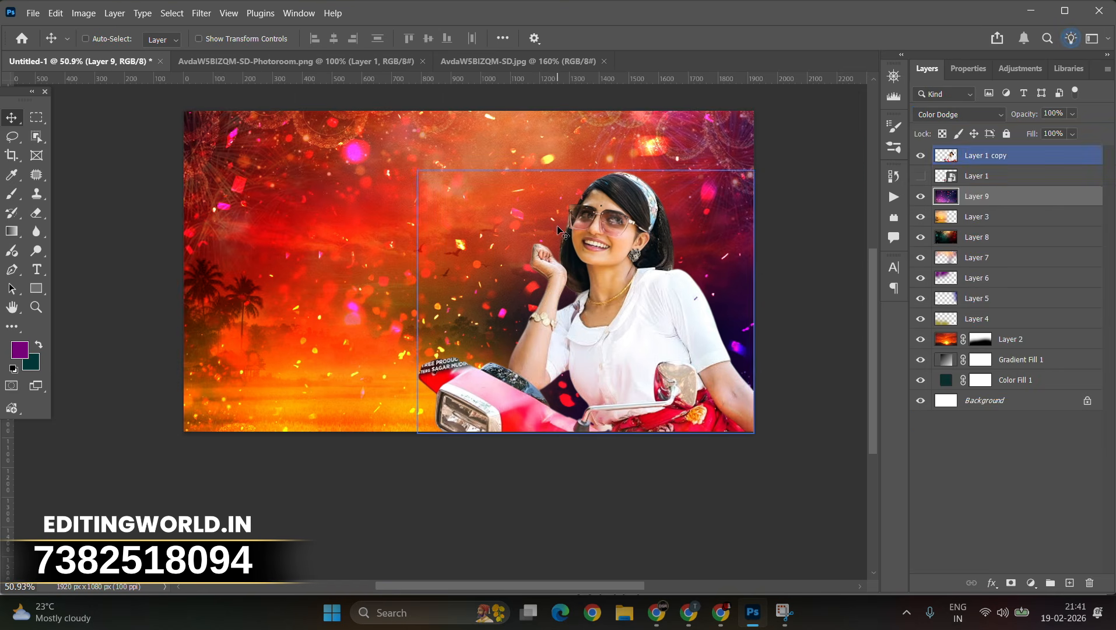
pyautogui.click(36, 212)
pyautogui.moveTo(224, 343)
pyautogui.mouseDown()
pyautogui.moveTo(304, 391)
pyautogui.moveTo(245, 373)
pyautogui.mouseUp()
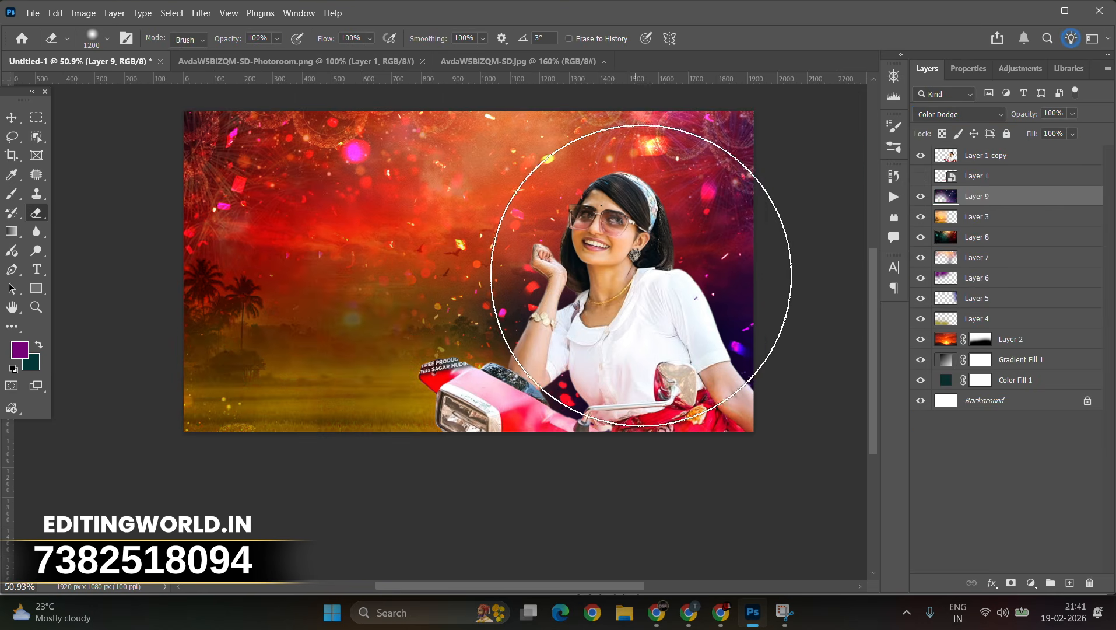
pyautogui.click(562, 265)
pyautogui.hotkey('ctrl', 'z')
pyautogui.hotkey('ctrl', 'z')
pyautogui.hotkey('ctrl', 'z')
pyautogui.hotkey('ctrl', 'z')
pyautogui.hotkey('ctrl', 'z')
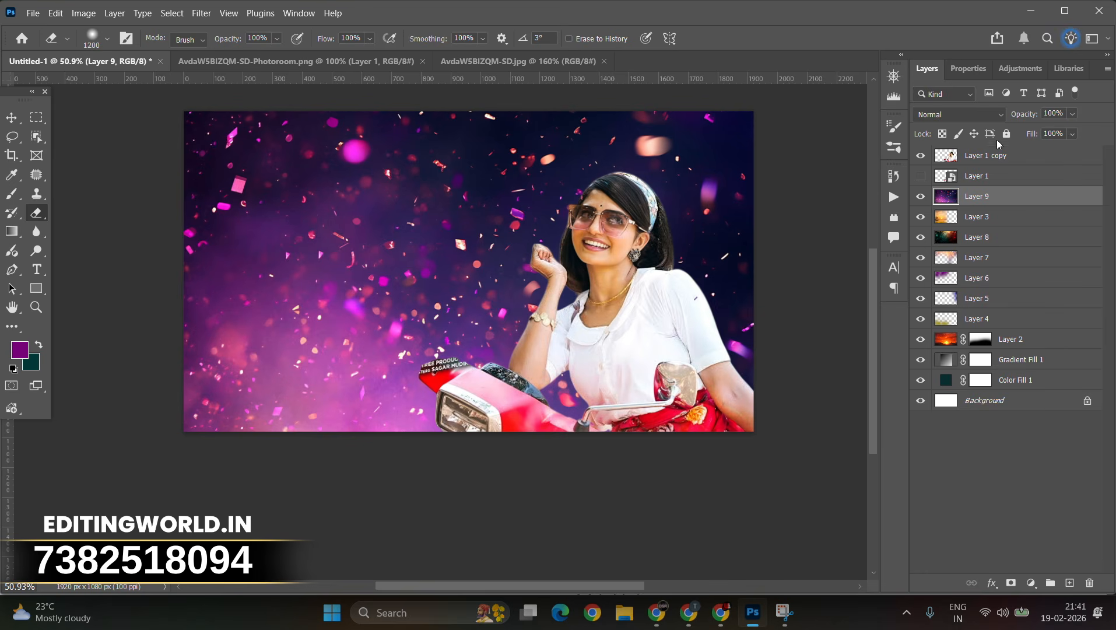
# Step: Set the confetti layer's blend mode to Screen and add a layer mask hiding its left side
pyautogui.click(959, 115)
pyautogui.click(943, 256)
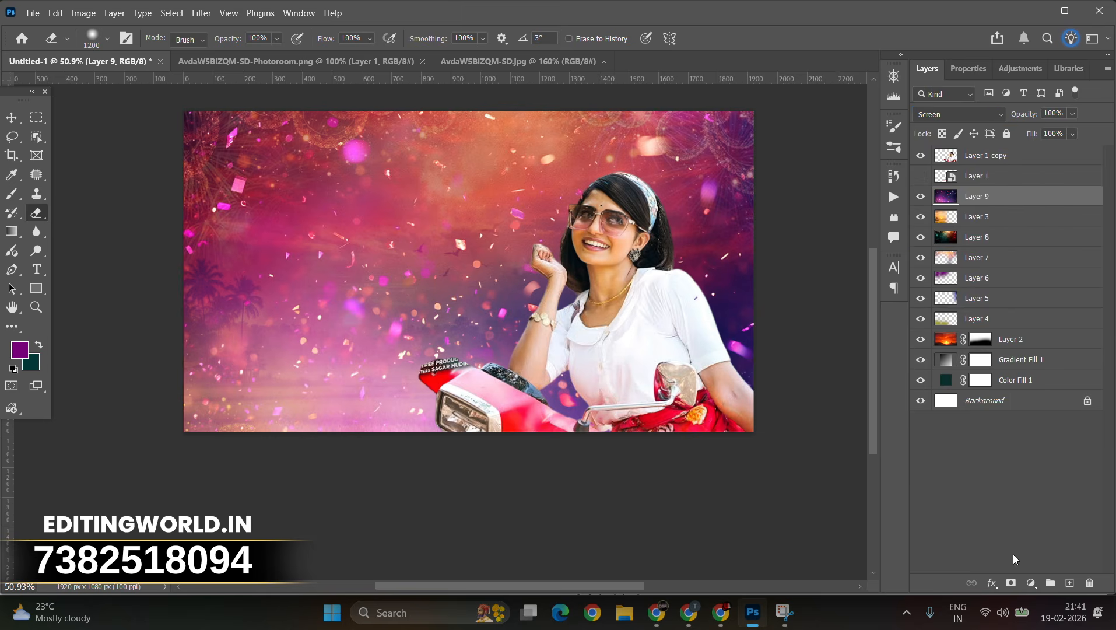
pyautogui.moveTo(298, 456)
pyautogui.mouseDown()
pyautogui.moveTo(216, 456)
pyautogui.moveTo(431, 443)
pyautogui.mouseUp()
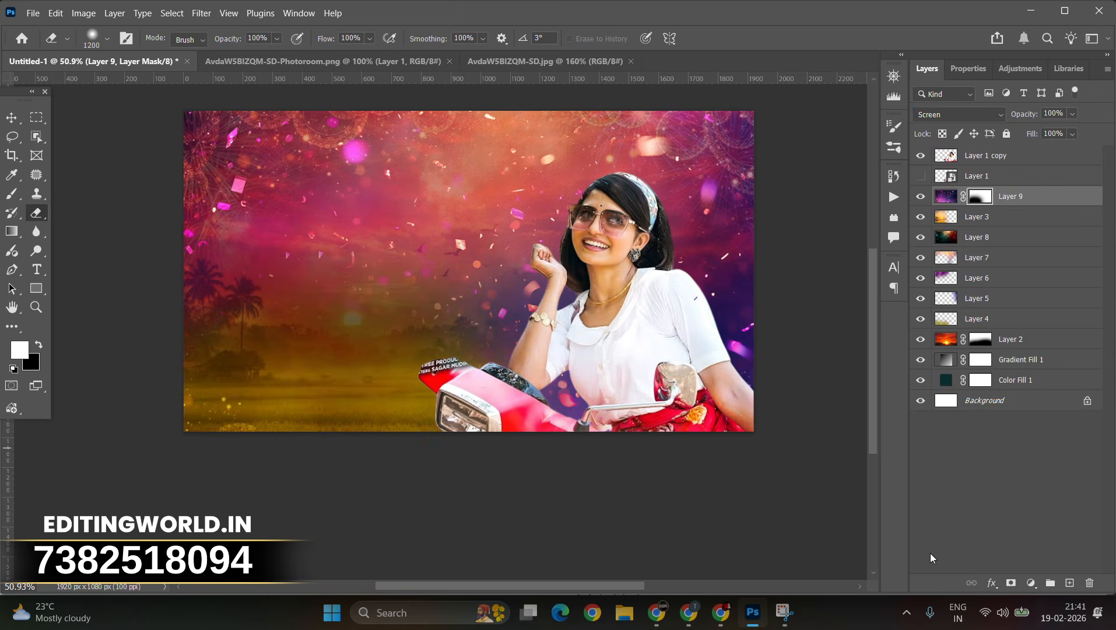
# Step: Open the portrait layer in Camera Raw Filter and set Exposure +0.40, Contrast +9, Shadows +12 and Tint +12
pyautogui.click(13, 118)
pyautogui.rightClick(620, 251)
pyautogui.click(641, 257)
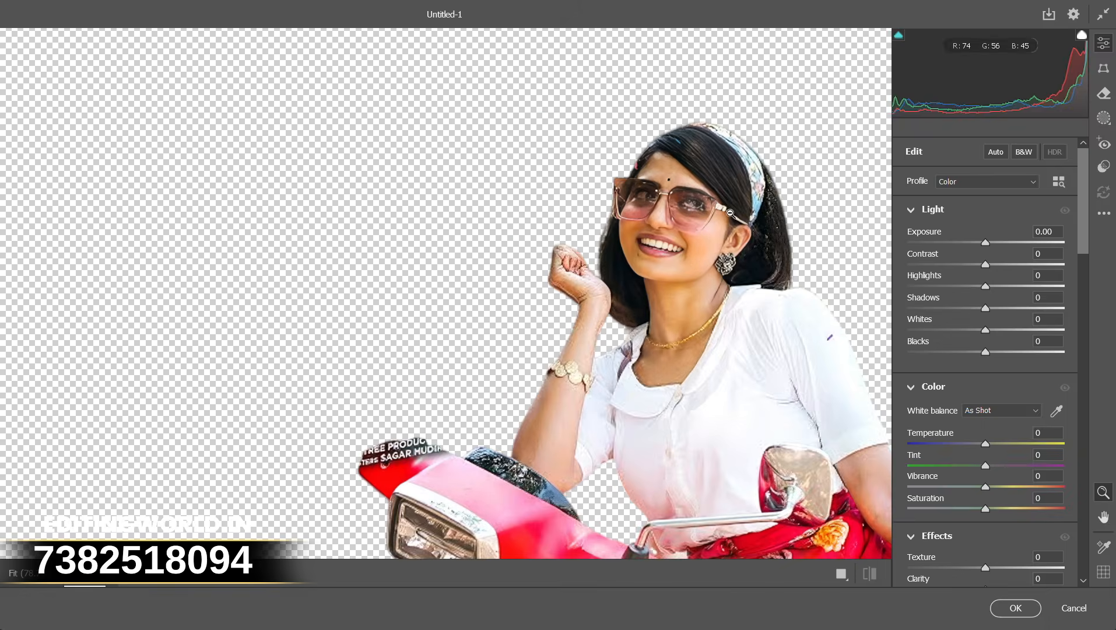
pyautogui.scroll(5, 731, 213)
pyautogui.scroll(-3, 752, 239)
pyautogui.click(993, 242)
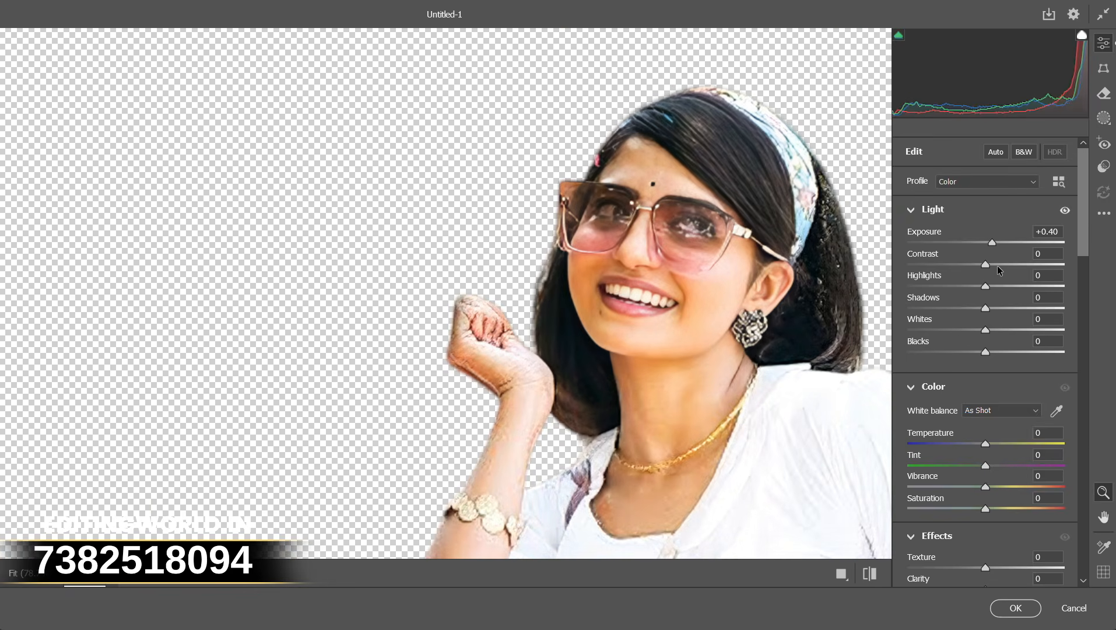
pyautogui.click(993, 264)
pyautogui.click(995, 308)
pyautogui.click(995, 466)
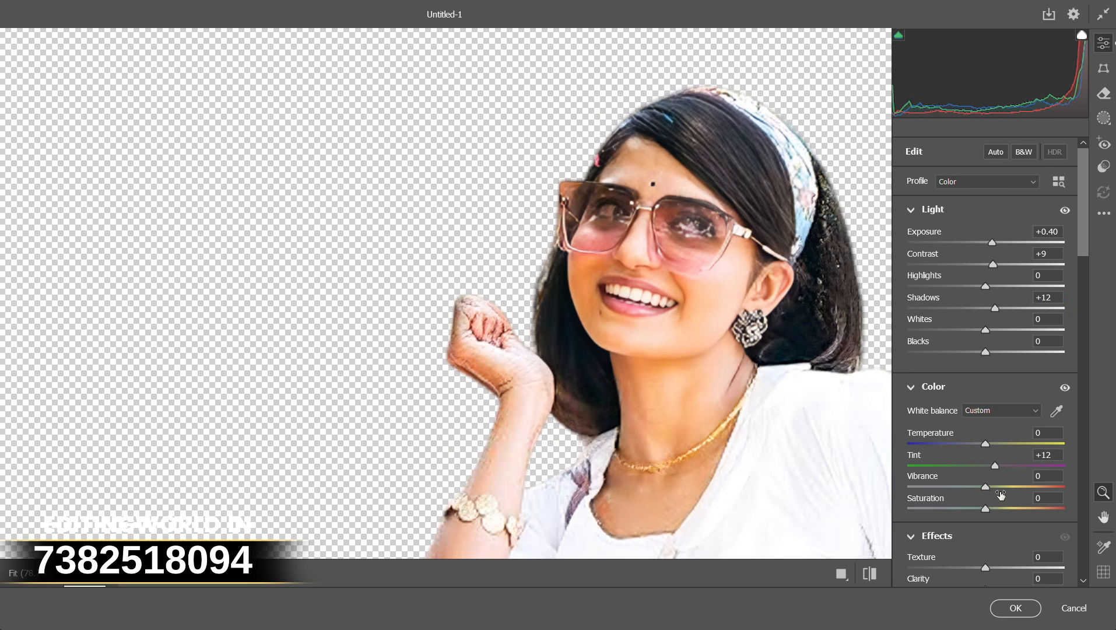
# Step: Set Vibrance to +10, Clarity +21, Dehaze +18 and raise the curve's Lights to +10
pyautogui.scroll(-3, 997, 487)
pyautogui.click(1002, 414)
pyautogui.click(1000, 437)
pyautogui.scroll(-3, 1000, 435)
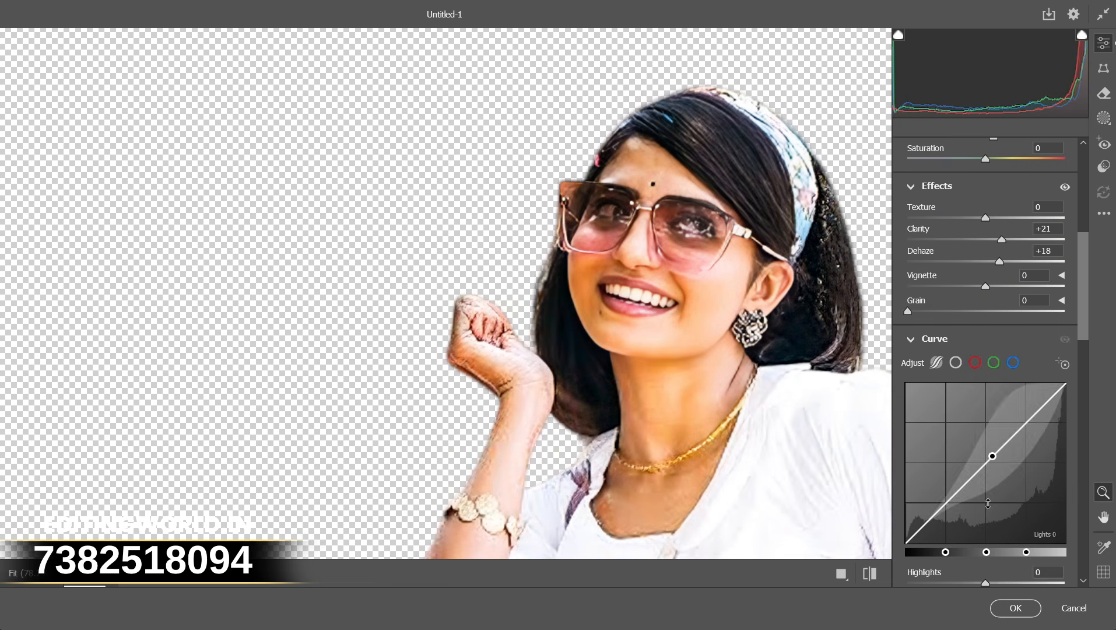
pyautogui.moveTo(988, 503); pyautogui.dragTo(988, 494)
pyautogui.scroll(-3, 1006, 447)
pyautogui.scroll(-3, 993, 430)
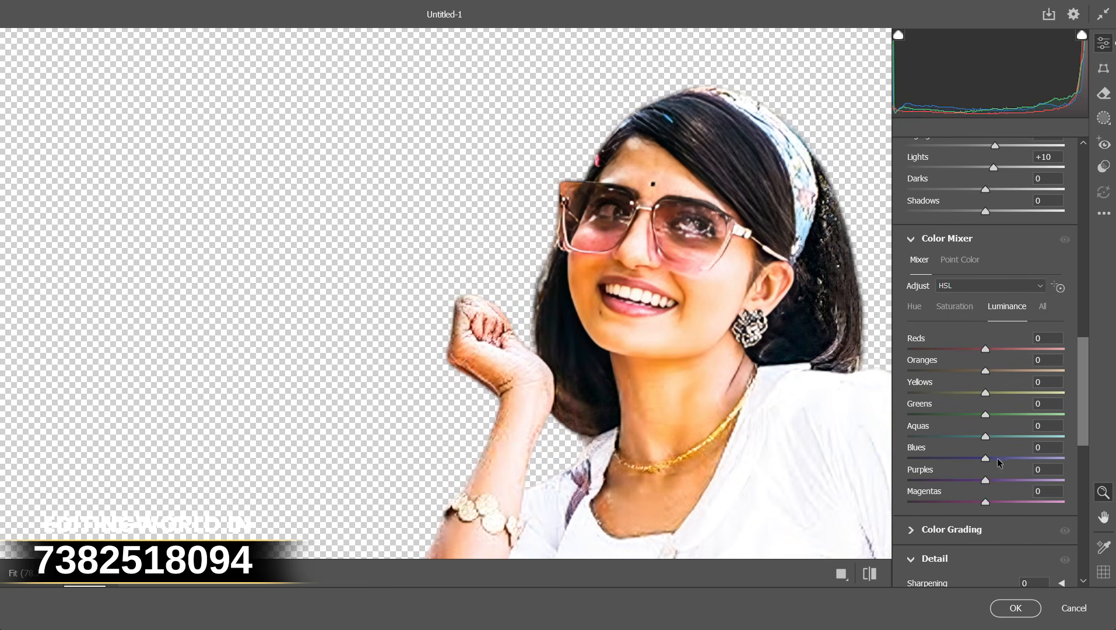
# Step: Adjust the Oranges saturation, set Temperature -10, Tint +21 and Vibrance +19, and apply the filter
pyautogui.click(1001, 370)
pyautogui.click(966, 318)
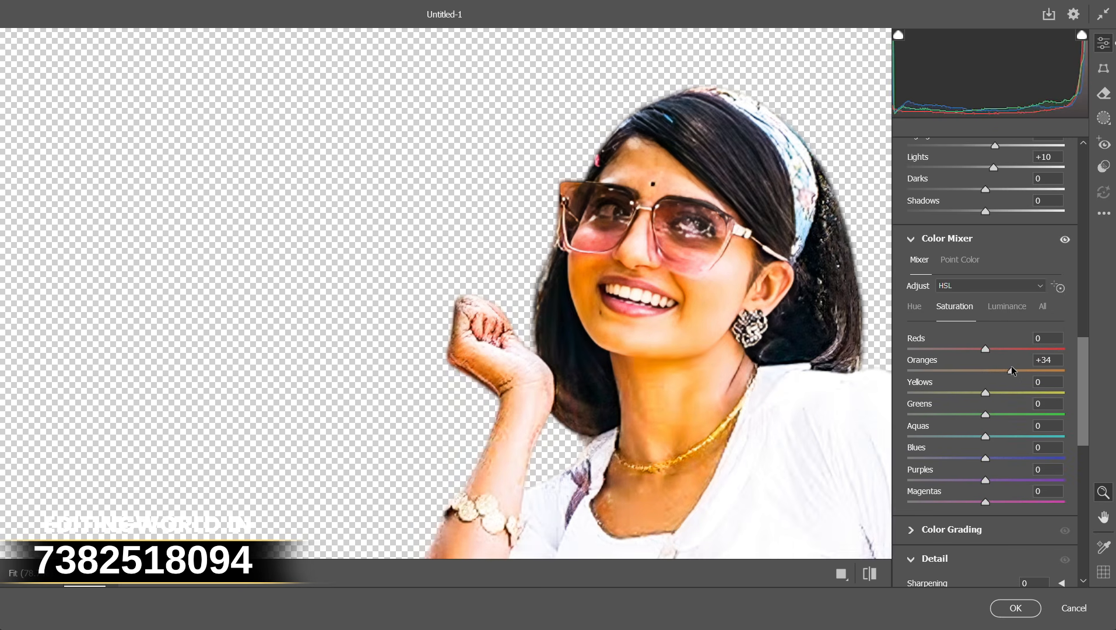
pyautogui.moveTo(1012, 370); pyautogui.dragTo(1000, 370)
pyautogui.scroll(10, 1015, 321)
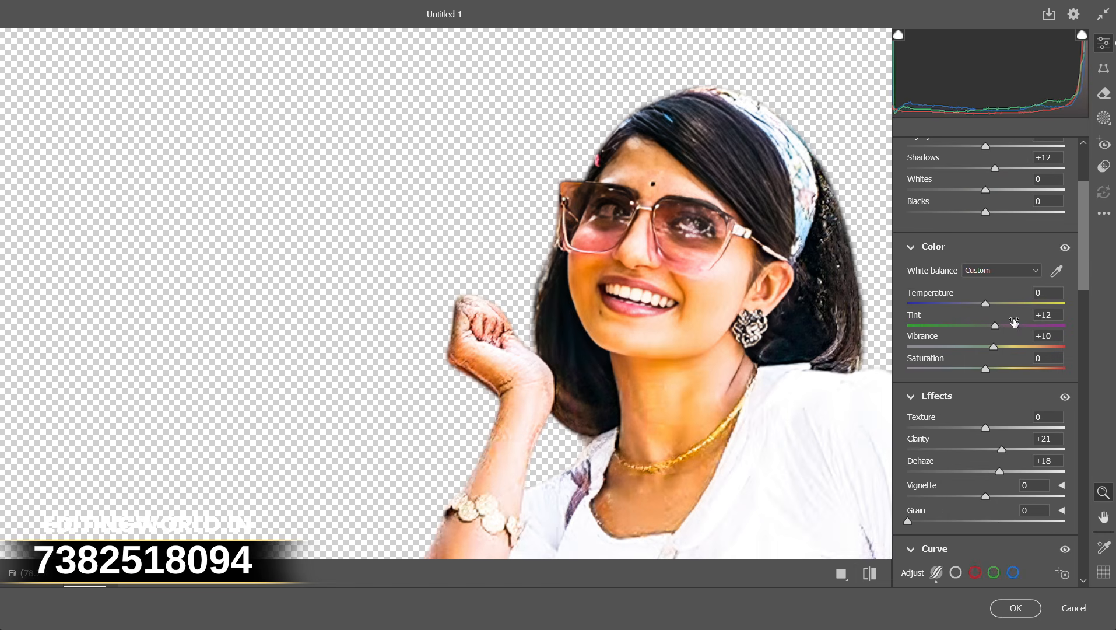
pyautogui.click(1000, 347)
pyautogui.click(978, 304)
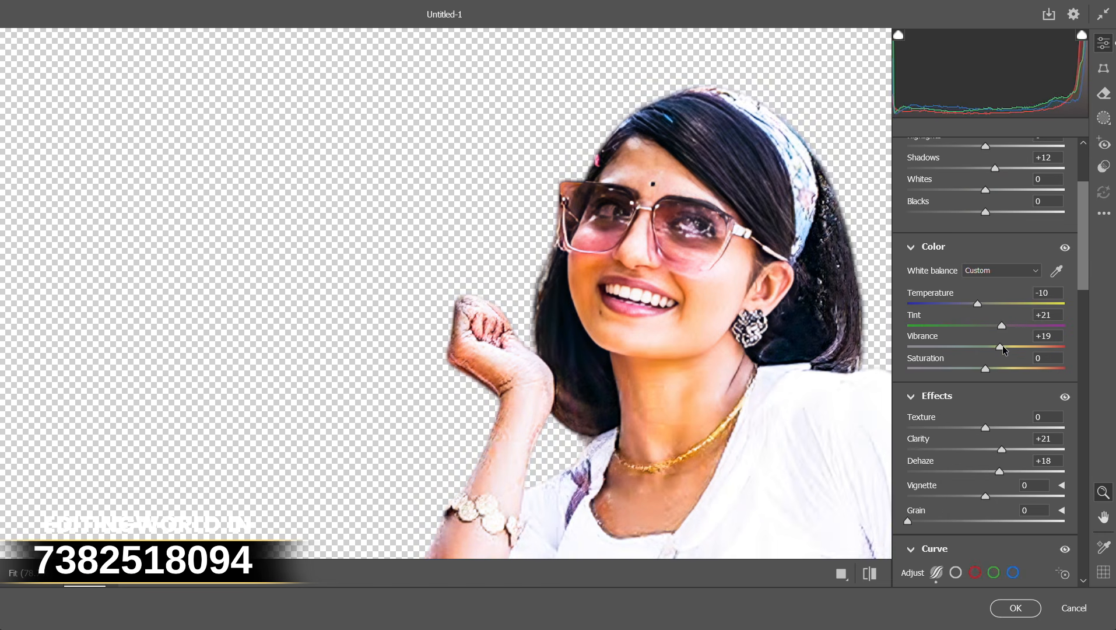
pyautogui.click(1015, 609)
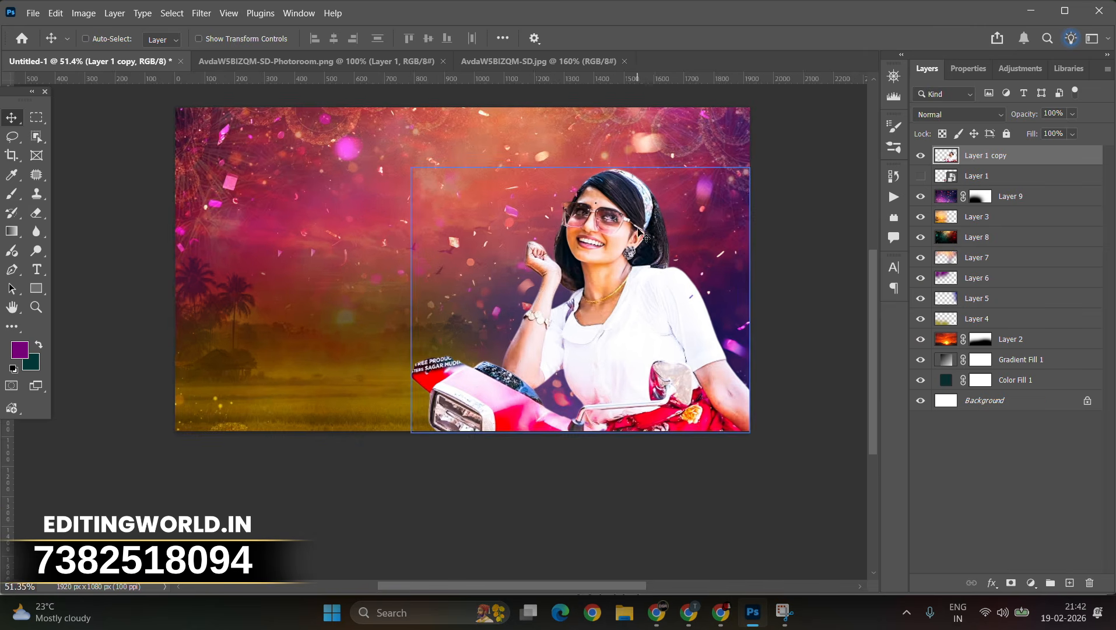
# Step: On a new layer above Layer 3, paint a yellow #e1e910 glow behind the portrait and set its blend mode to Soft Light
pyautogui.click(1004, 221)
pyautogui.click(1070, 583)
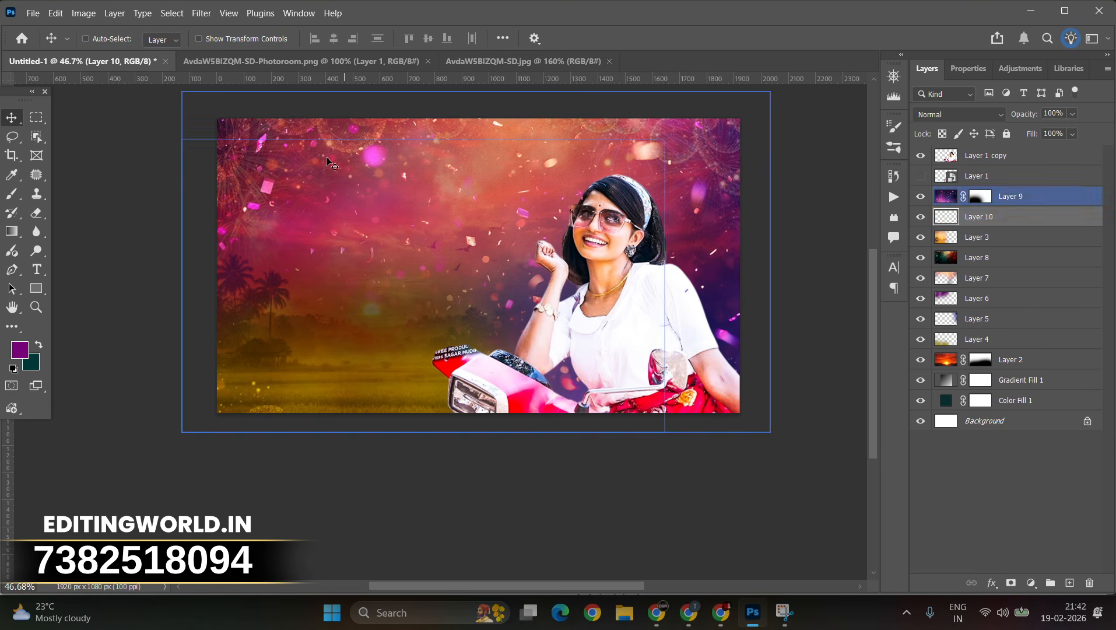
pyautogui.click(12, 198)
pyautogui.click(598, 263)
pyautogui.hotkey('ctrl', 'z')
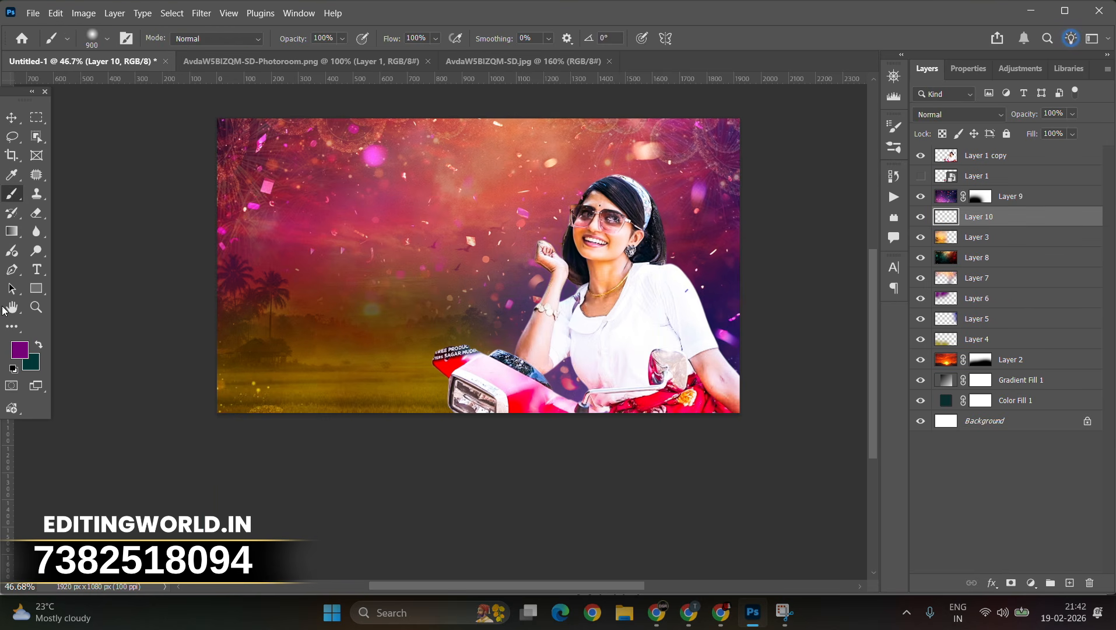
pyautogui.click(19, 350)
pyautogui.click(926, 362)
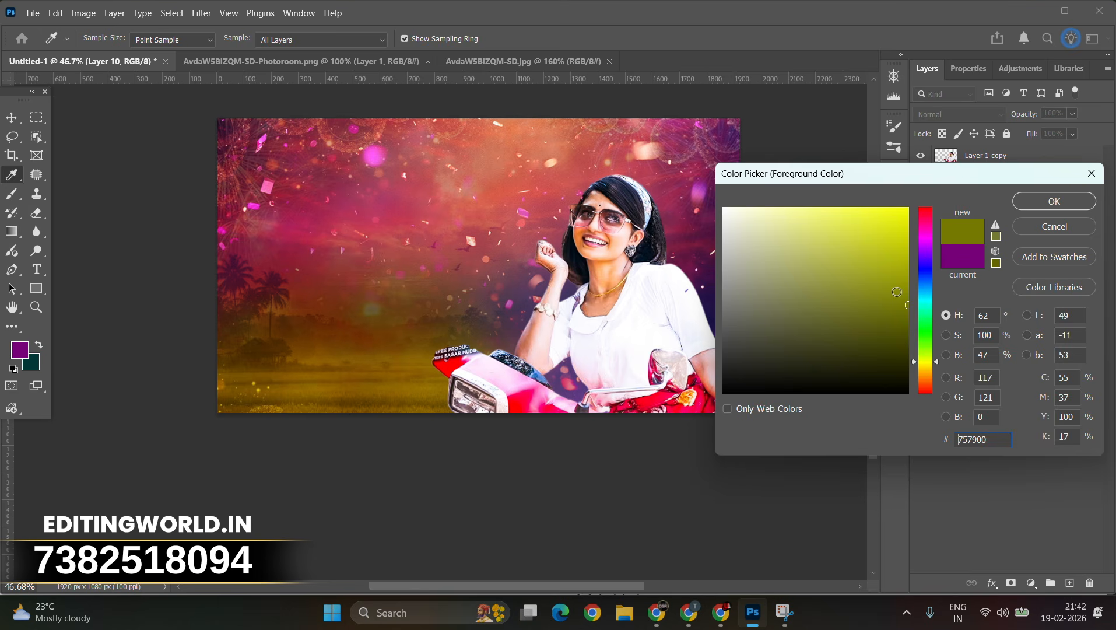
pyautogui.click(1059, 201)
pyautogui.click(635, 262)
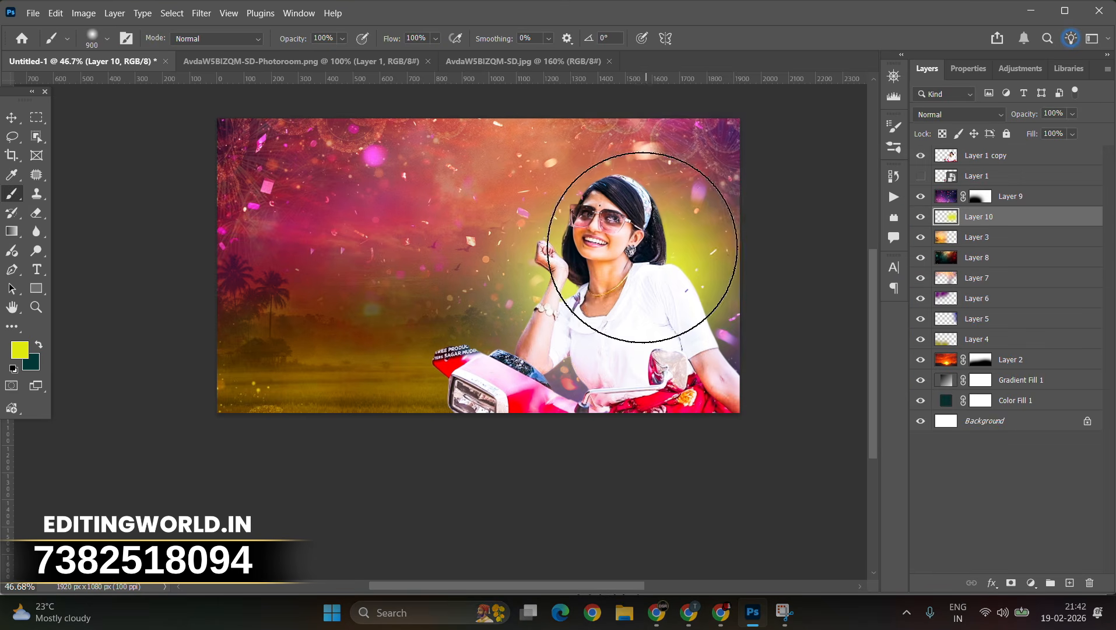
pyautogui.click(962, 114)
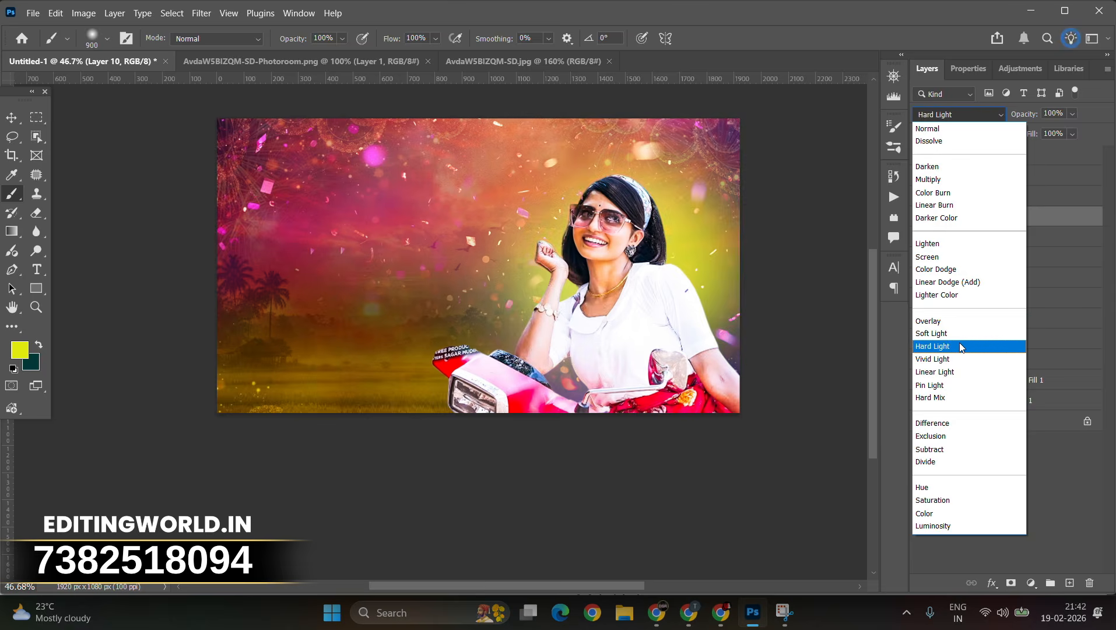
pyautogui.click(932, 334)
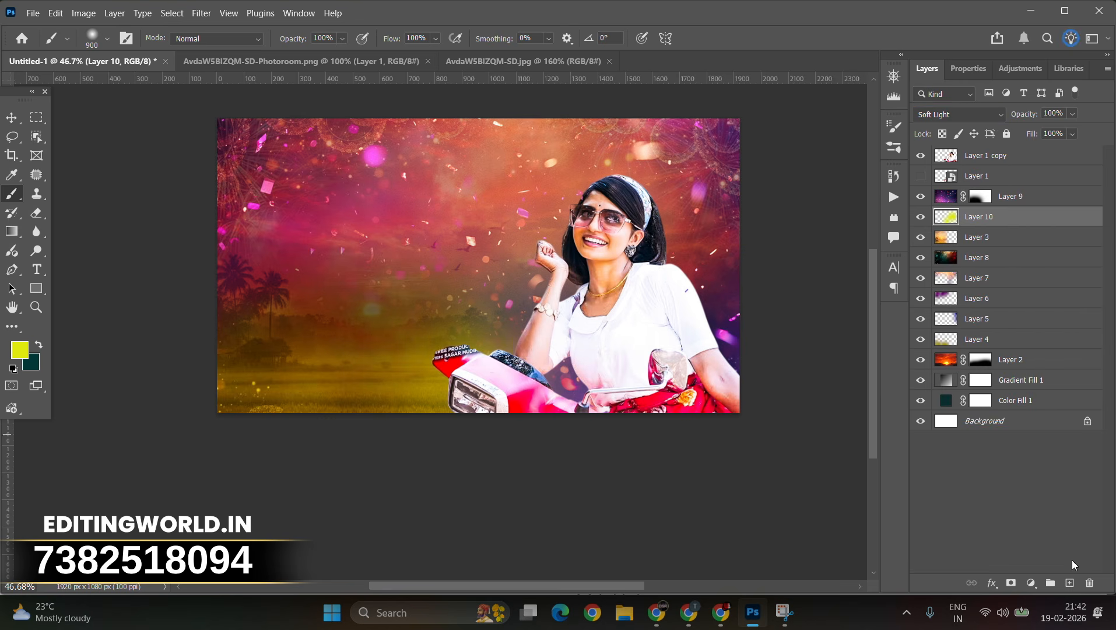
# Step: On another new layer, paint a darker golden tone around the portrait and set its blend mode to Linear Dodge (Add)
pyautogui.click(1070, 583)
pyautogui.click(20, 350)
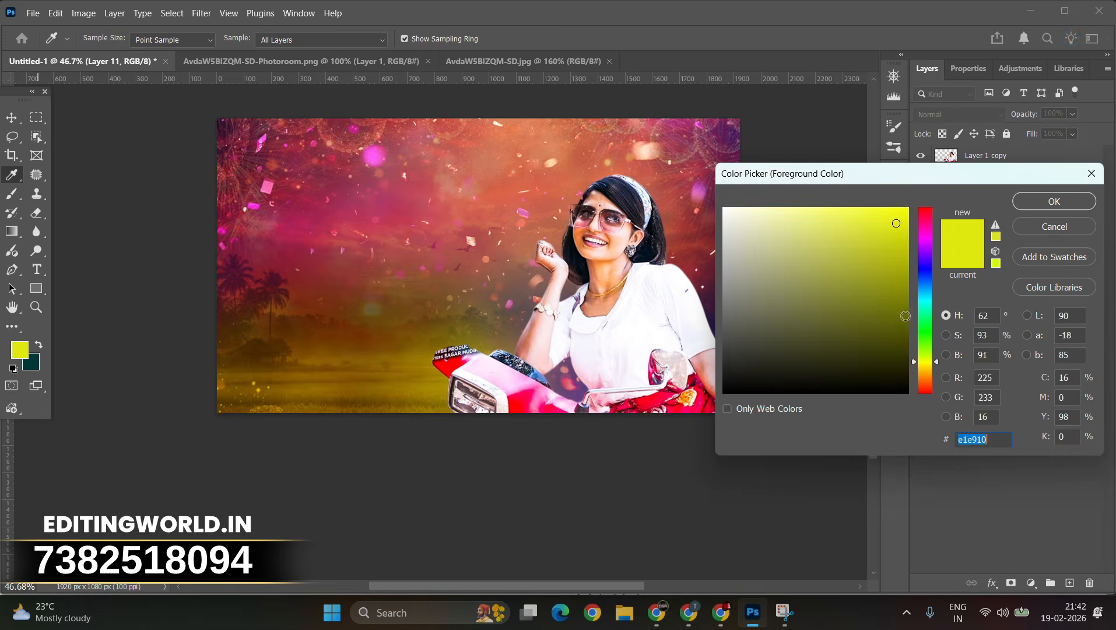
pyautogui.moveTo(928, 361); pyautogui.dragTo(928, 370)
pyautogui.click(1041, 203)
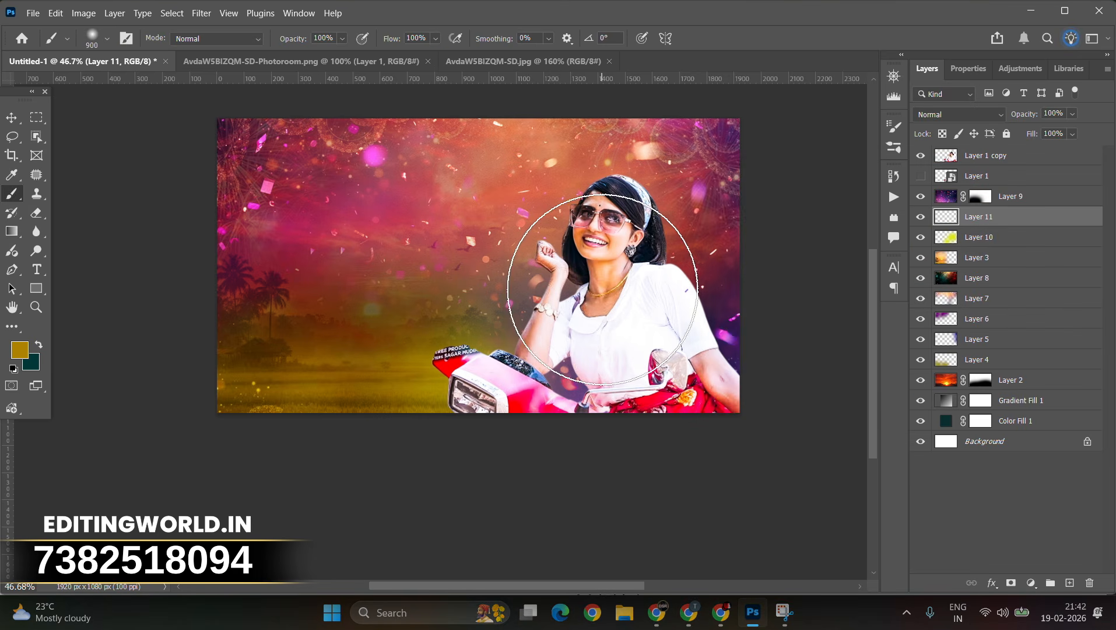
pyautogui.click(611, 291)
pyautogui.click(674, 255)
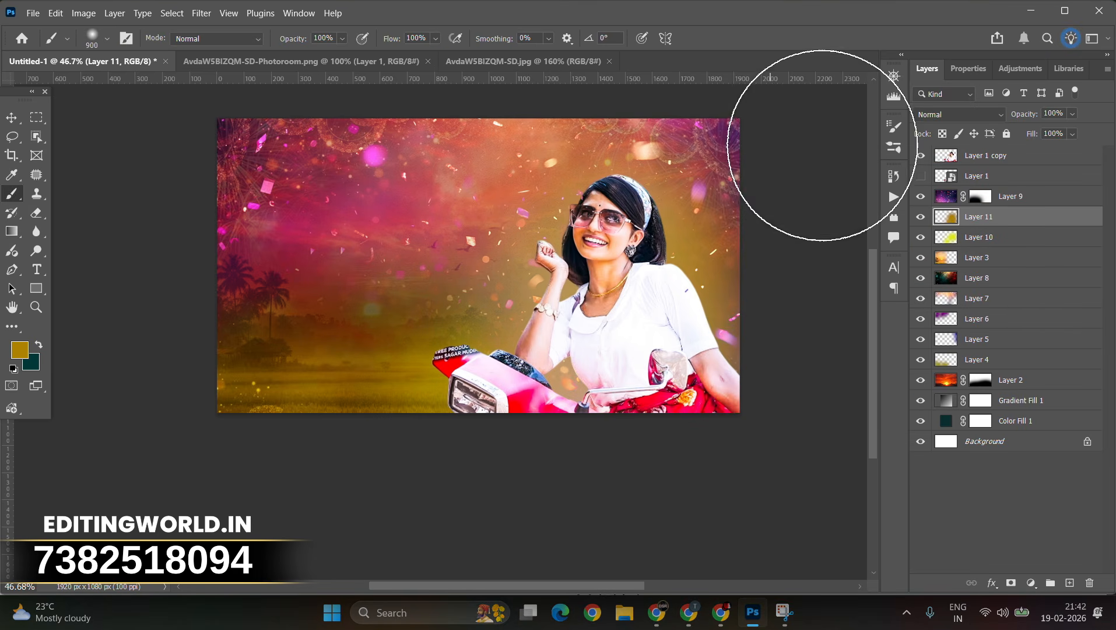
pyautogui.click(980, 116)
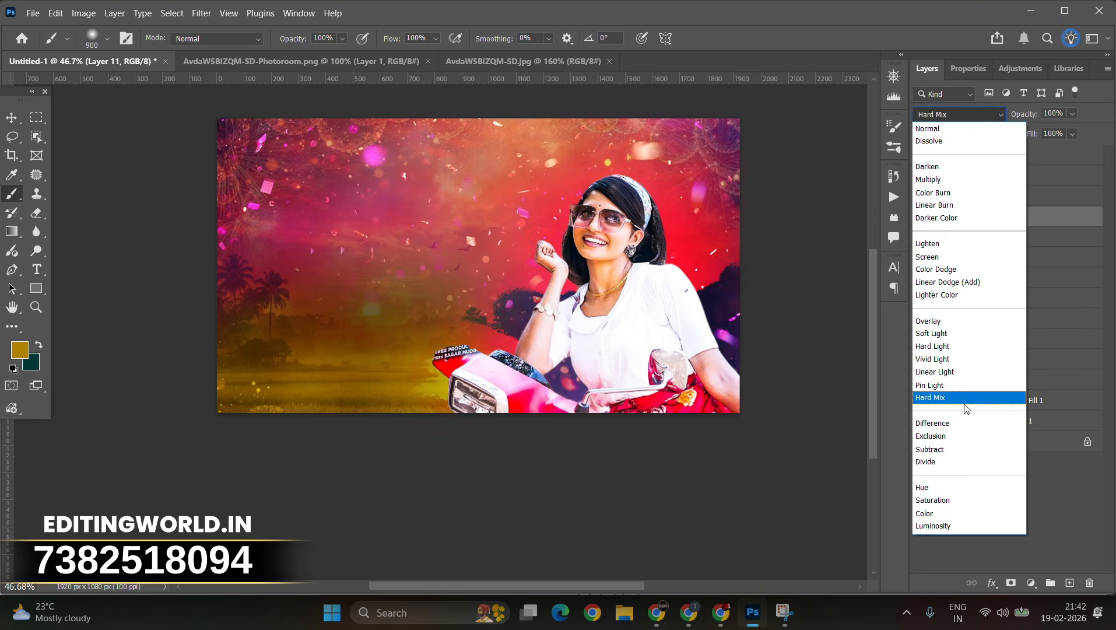
pyautogui.click(937, 288)
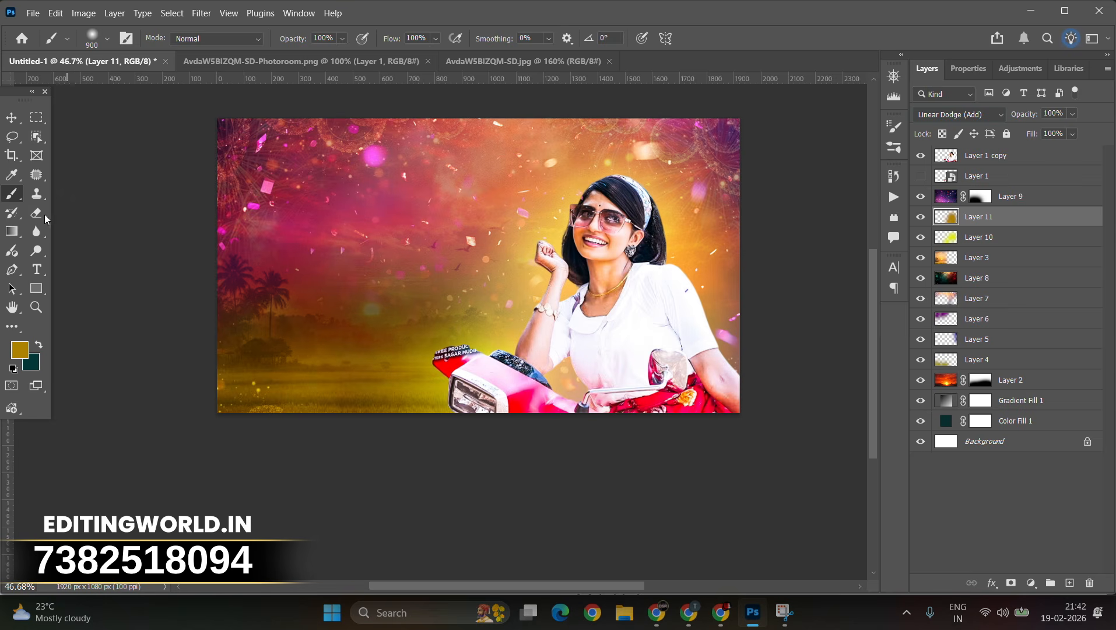
# Step: Set Layer 12's blend mode to Soft Light and toggle its visibility to compare the effect
pyautogui.press('ctrl')
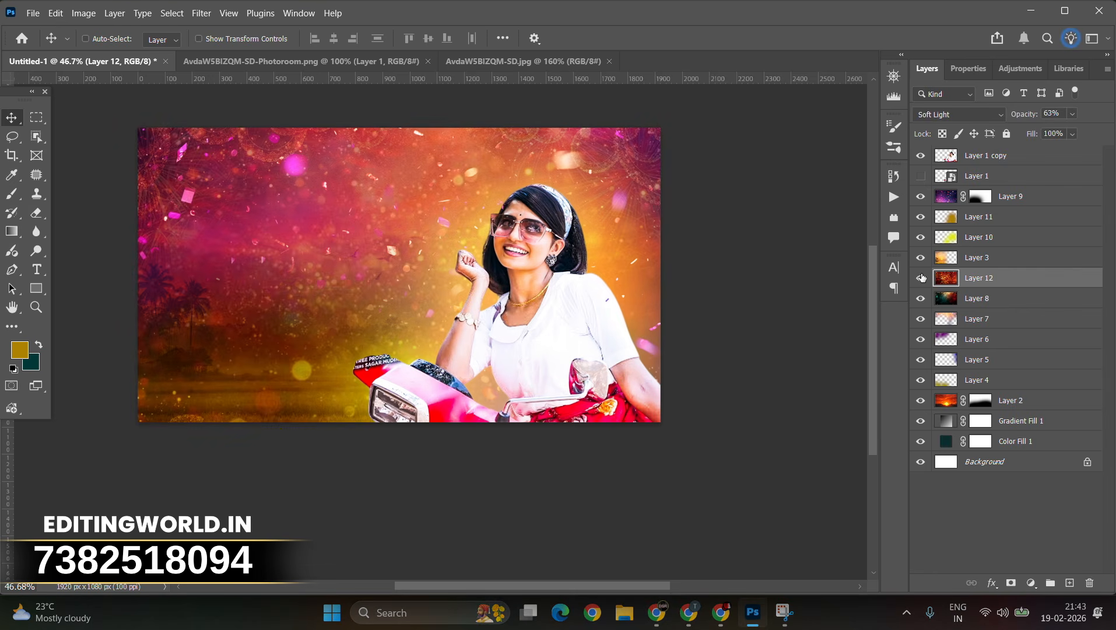
pyautogui.click(921, 277)
pyautogui.click(959, 114)
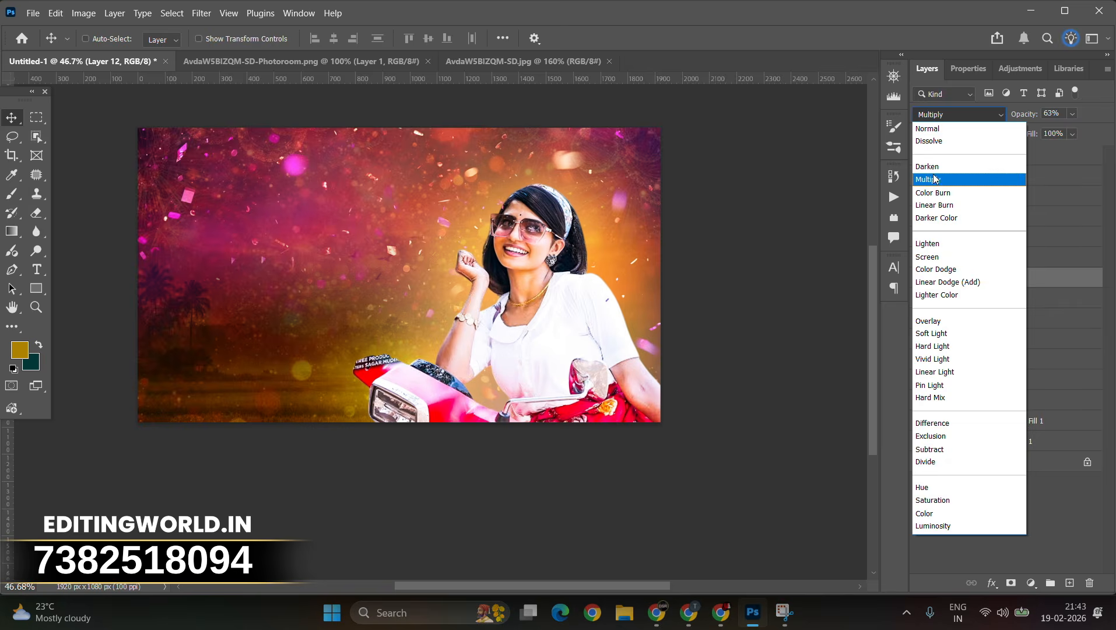
pyautogui.click(936, 333)
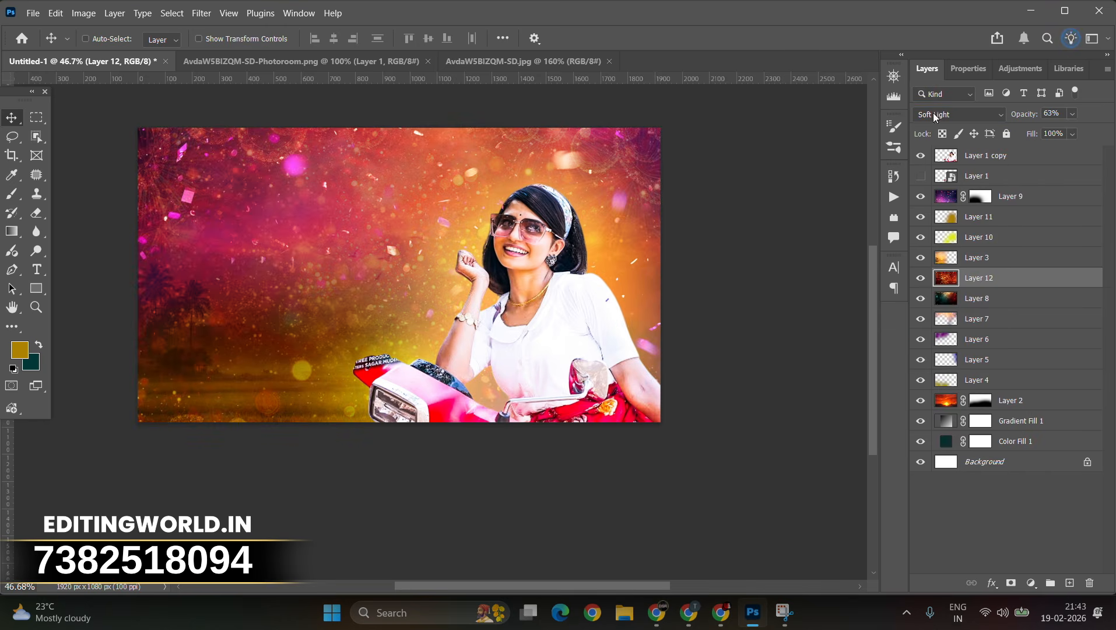
pyautogui.click(960, 115)
pyautogui.click(932, 338)
pyautogui.scroll(3, 392, 310)
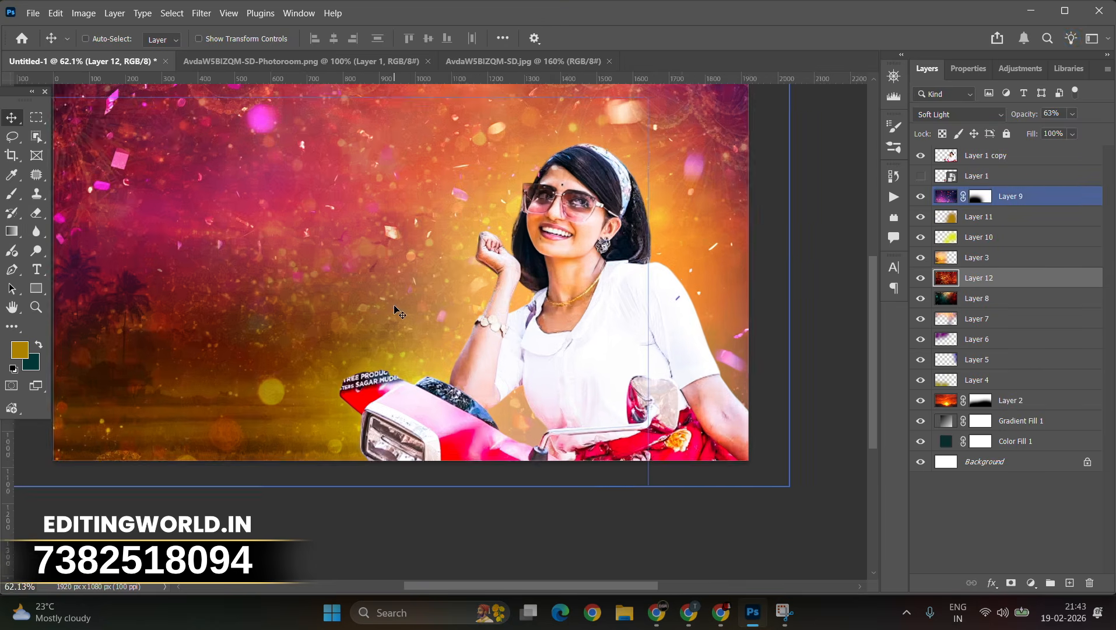
pyautogui.scroll(-2, 394, 311)
pyautogui.click(919, 279)
pyautogui.click(919, 278)
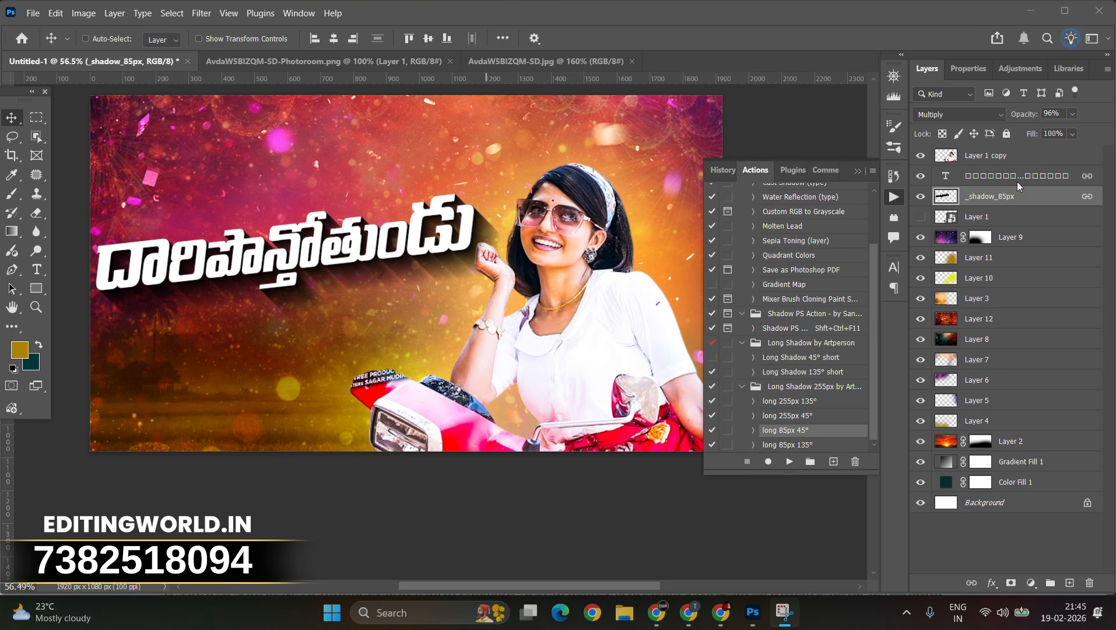
# Step: Select the _shadow_85px layer and lower its opacity to 68%
pyautogui.click(1009, 194)
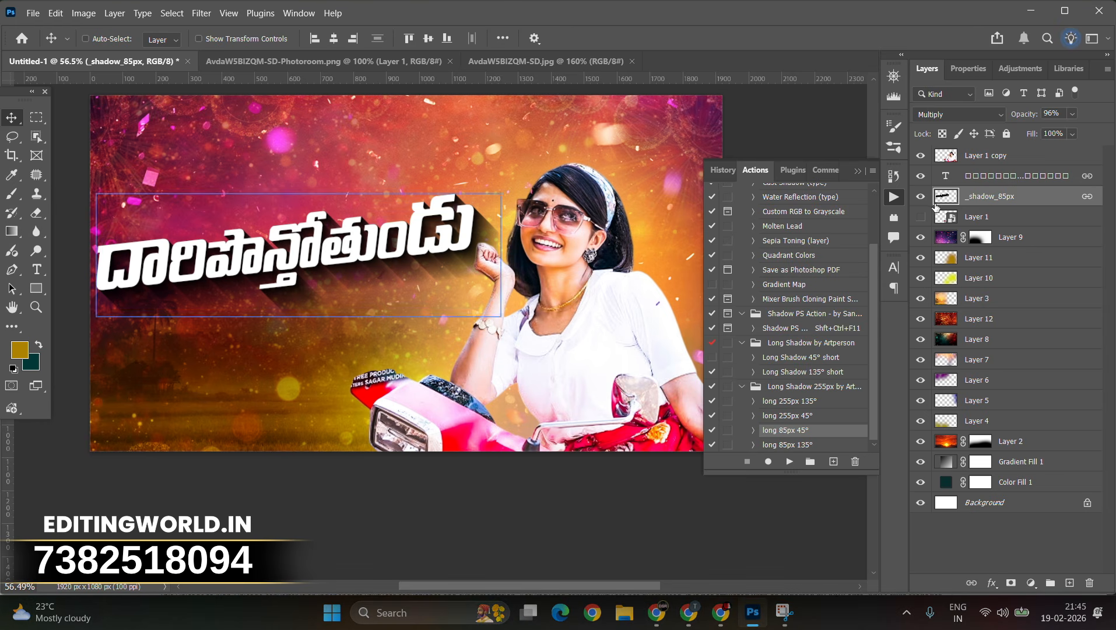
pyautogui.click(917, 196)
pyautogui.click(917, 196)
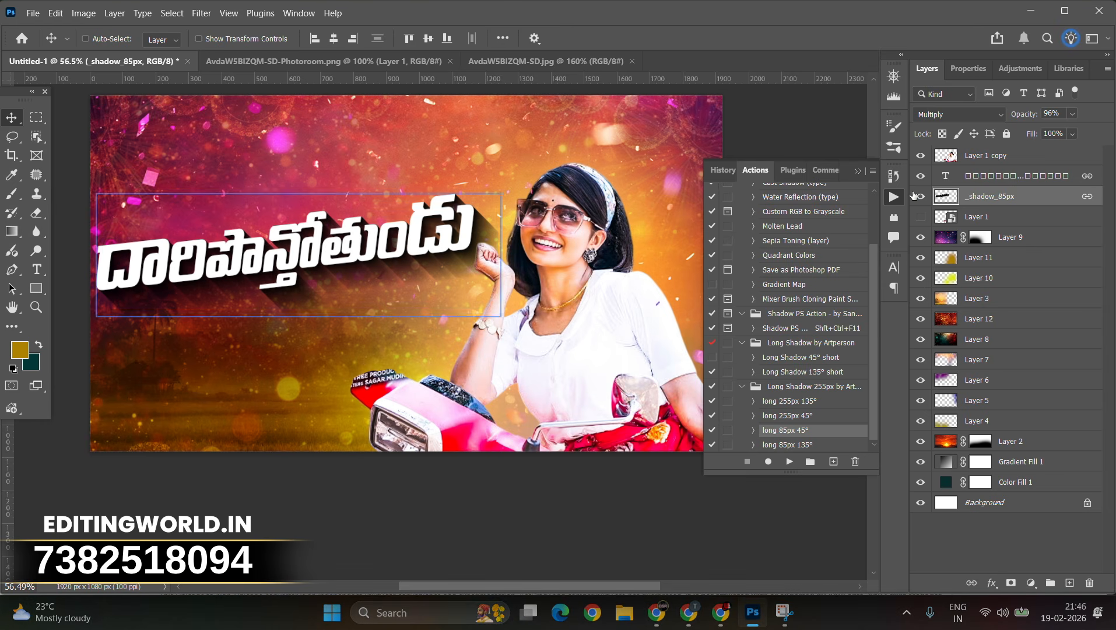
pyautogui.click(1074, 113)
pyautogui.moveTo(1074, 130); pyautogui.dragTo(1069, 130)
pyautogui.click(450, 13)
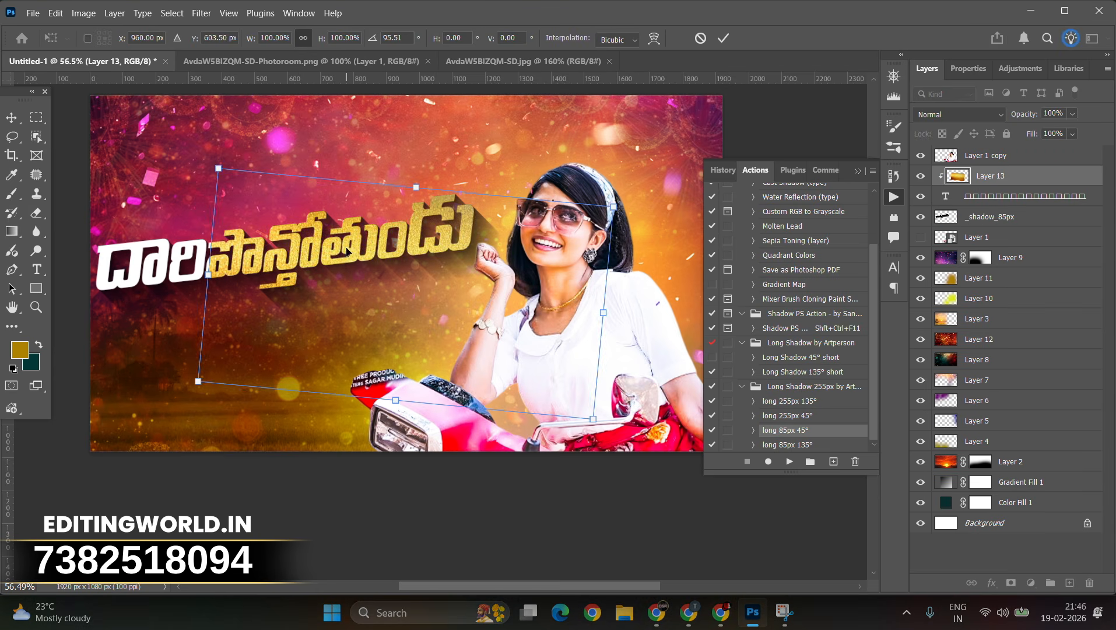
# Step: Move and rotate the gold texture layer clipped to the Telugu title so it covers the lettering, and commit
pyautogui.moveTo(386, 257); pyautogui.dragTo(257, 243)
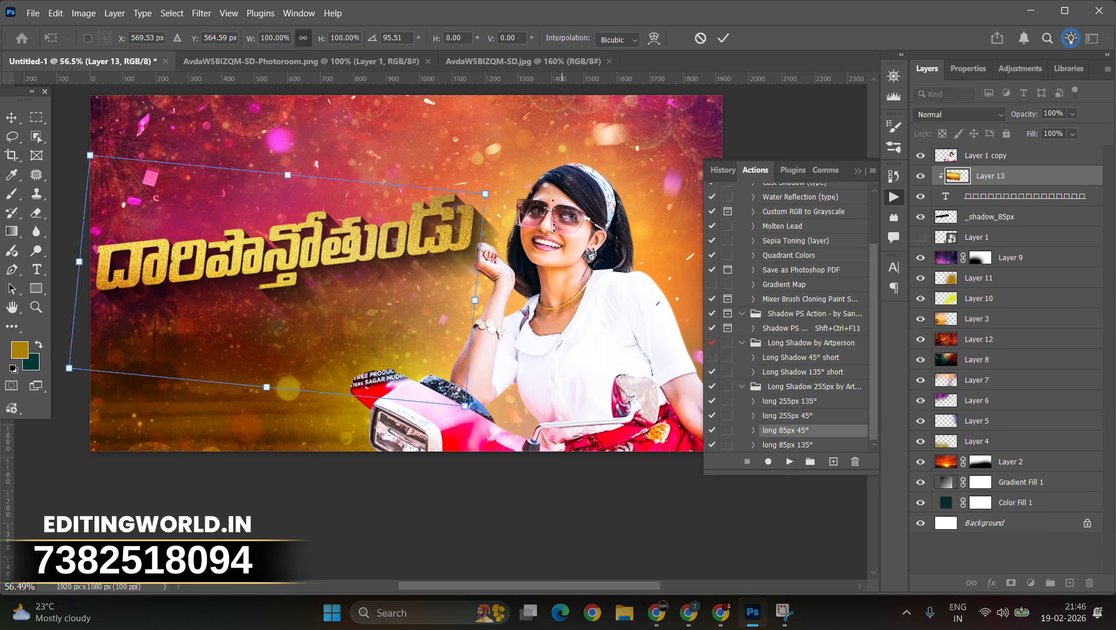
pyautogui.moveTo(492, 324); pyautogui.dragTo(512, 268)
pyautogui.press('Return')
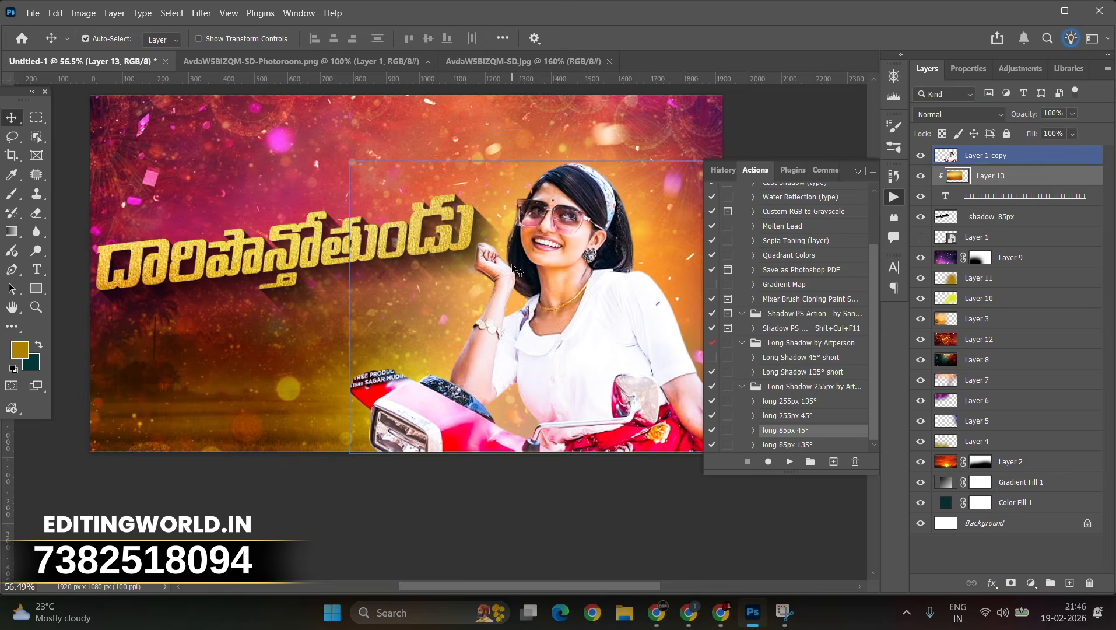
# Step: Duplicate the gold texture layer and set the copy's blend mode to Hard Light
pyautogui.hotkey('ctrl', 'j')
pyautogui.keyDown('alt'); pyautogui.click(968, 186); pyautogui.keyUp('alt')
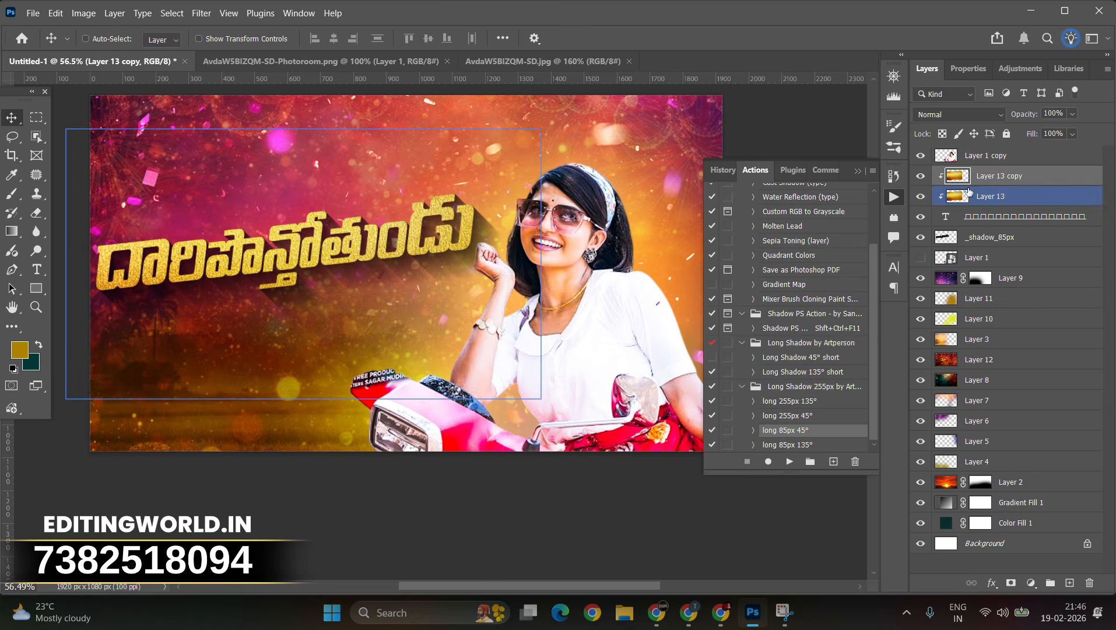
pyautogui.click(962, 113)
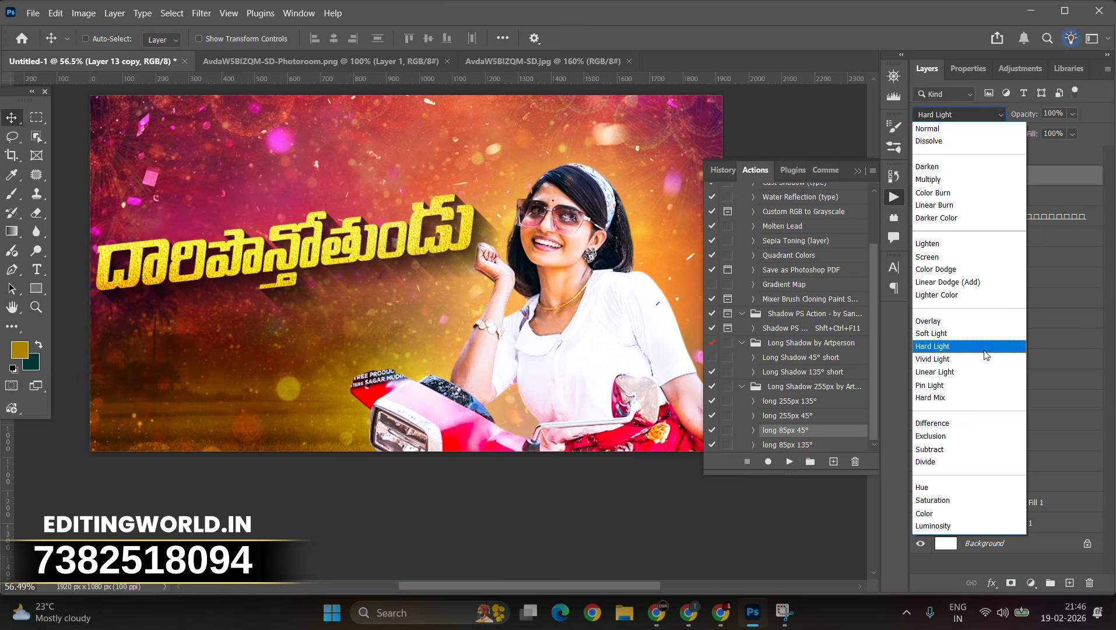
pyautogui.click(984, 350)
pyautogui.click(990, 360)
pyautogui.click(998, 320)
# Step: On a new layer above Layer 9, paint dark maroon tones behind the title with the Brush tool
pyautogui.click(1001, 305)
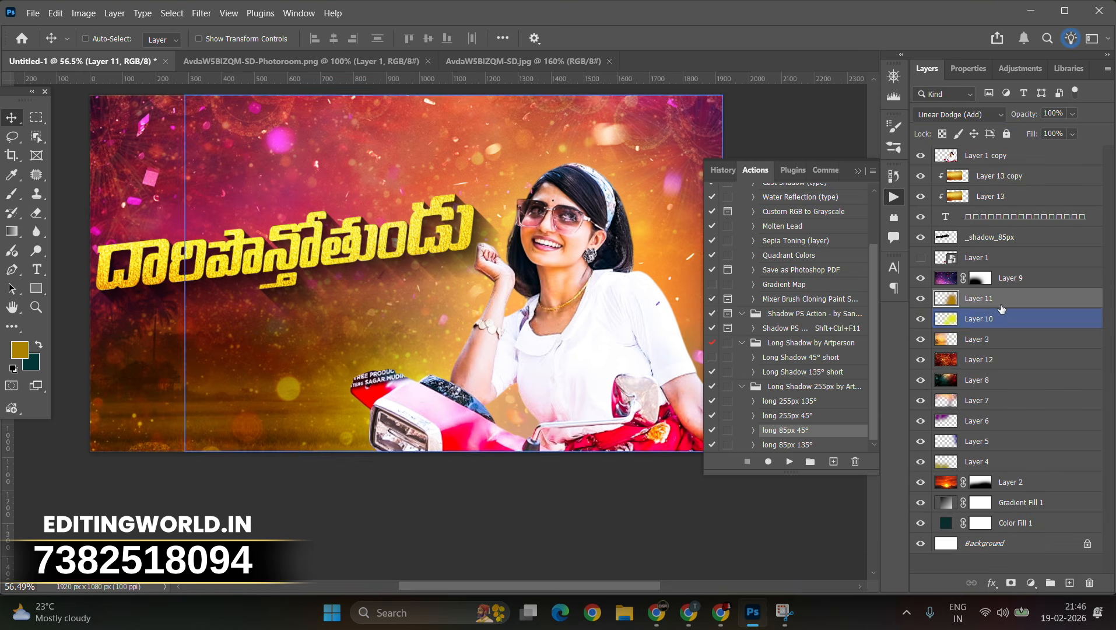
pyautogui.click(1011, 278)
pyautogui.click(1070, 582)
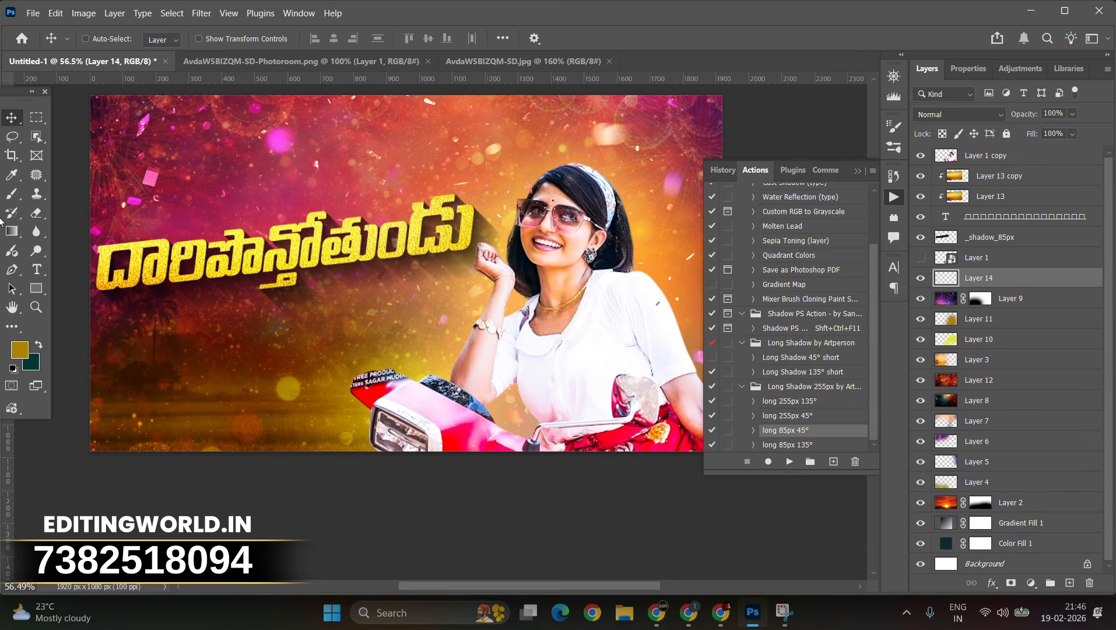
pyautogui.click(12, 194)
pyautogui.click(27, 350)
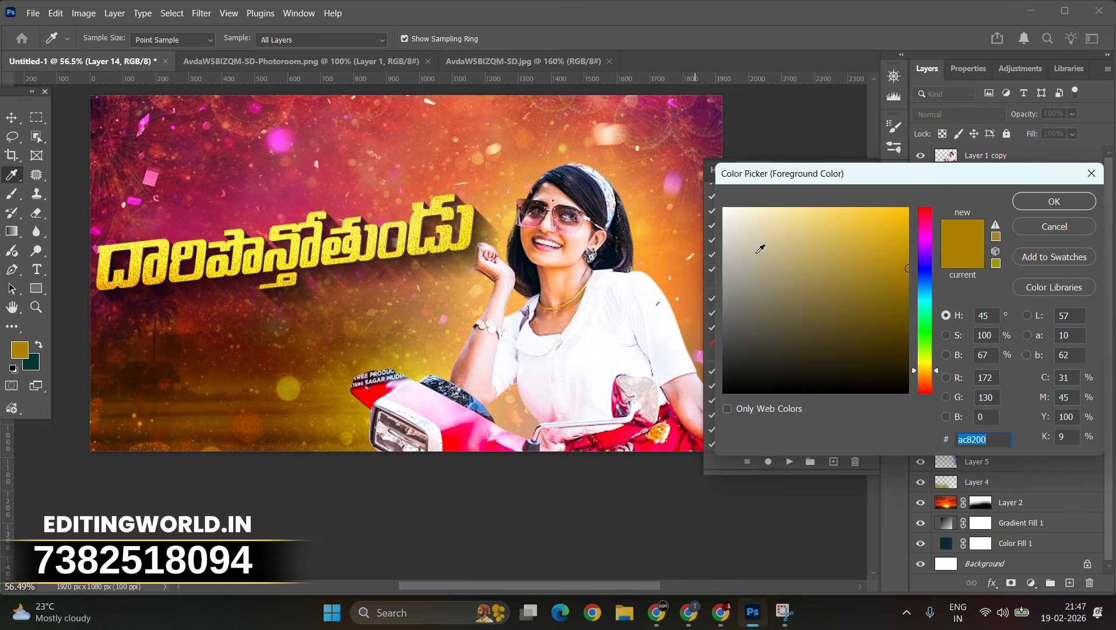
pyautogui.click(927, 394)
pyautogui.click(1062, 205)
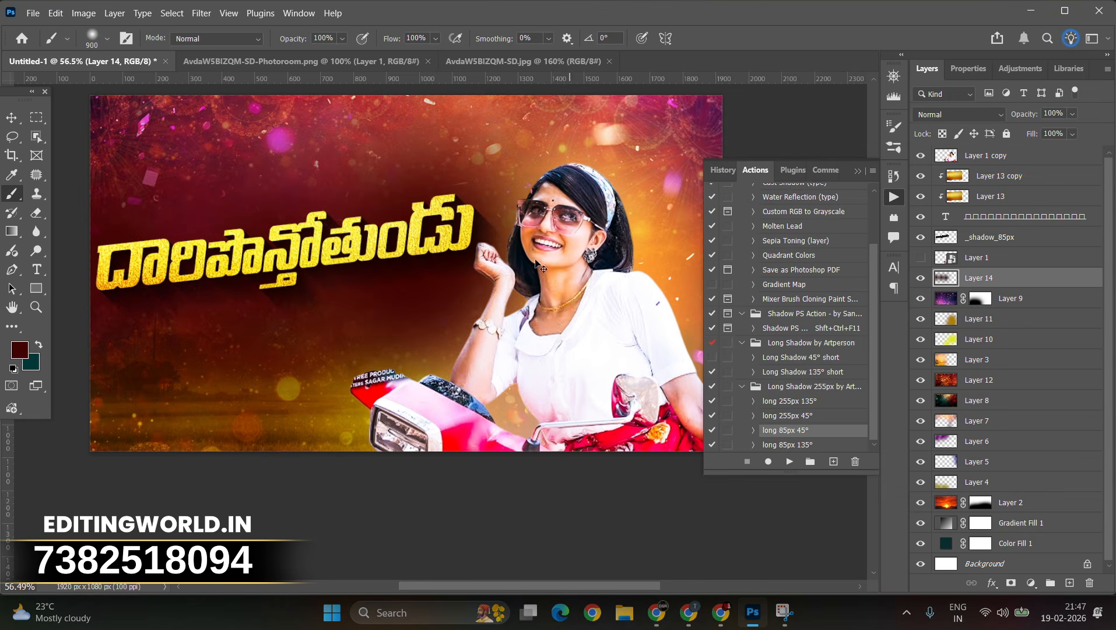
pyautogui.hotkey('ctrl', 'z')
pyautogui.hotkey('ctrl', 'z')
pyautogui.hotkey('ctrl', 'z')
pyautogui.click(167, 288)
pyautogui.click(243, 270)
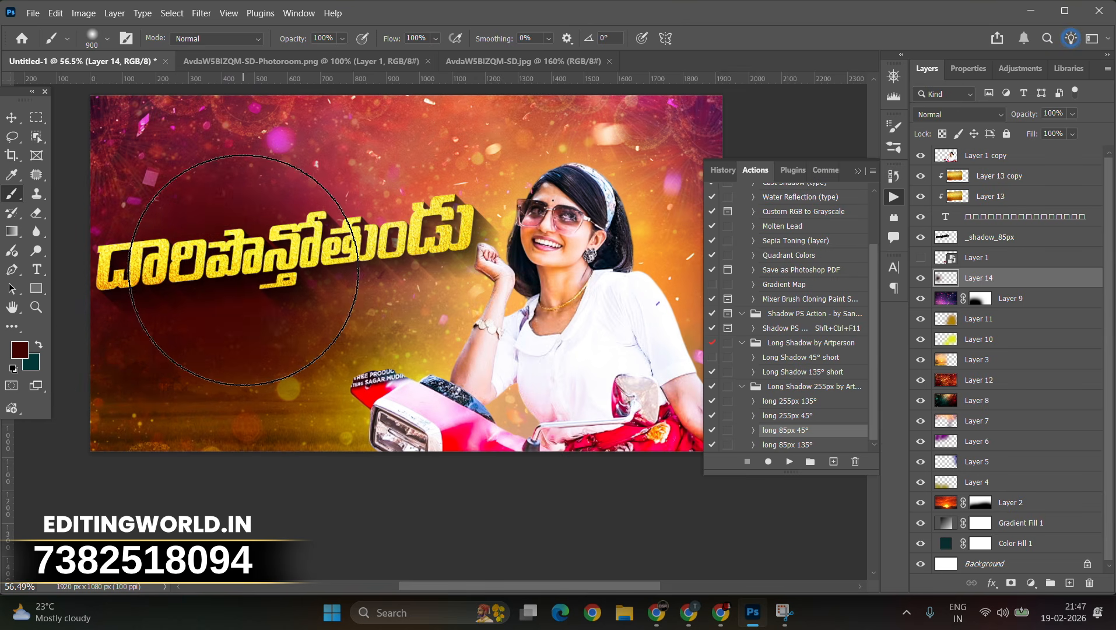
# Step: Set the painted layer's blend mode to Hard Light and scale it toward the upper left with Free Transform
pyautogui.click(959, 114)
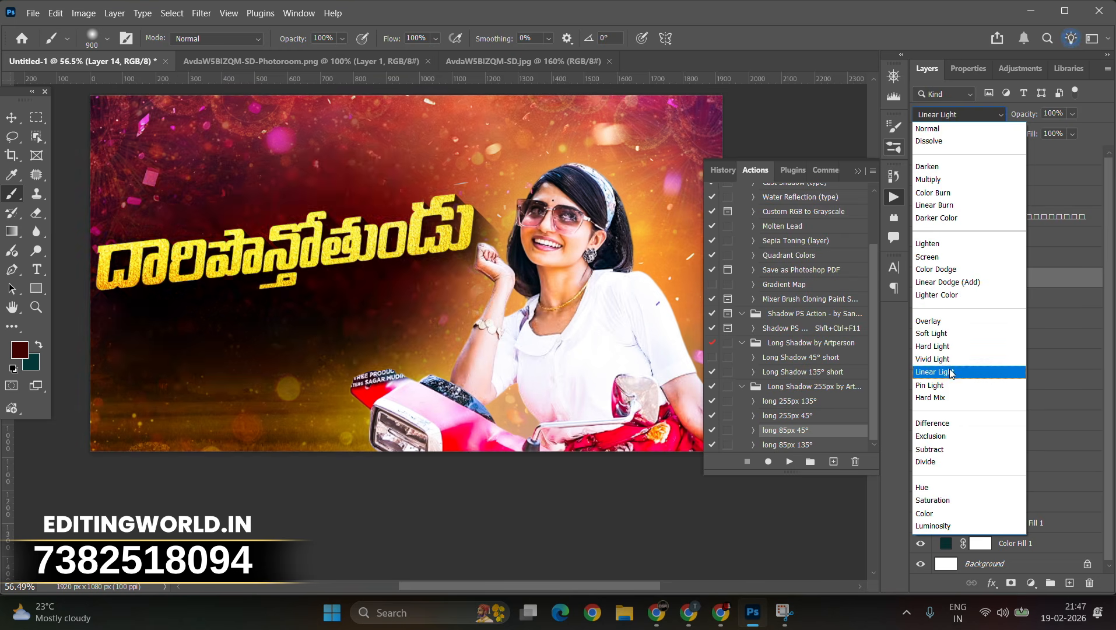
pyautogui.click(952, 346)
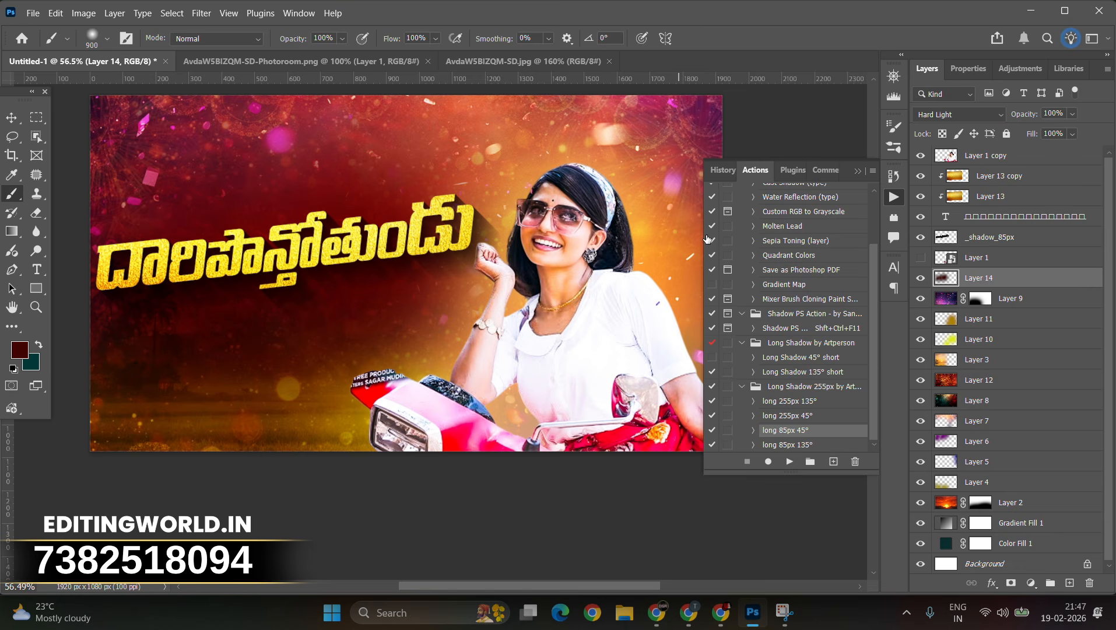
pyautogui.click(12, 118)
pyautogui.hotkey('ctrl', 't')
pyautogui.moveTo(614, 276); pyautogui.dragTo(659, 273)
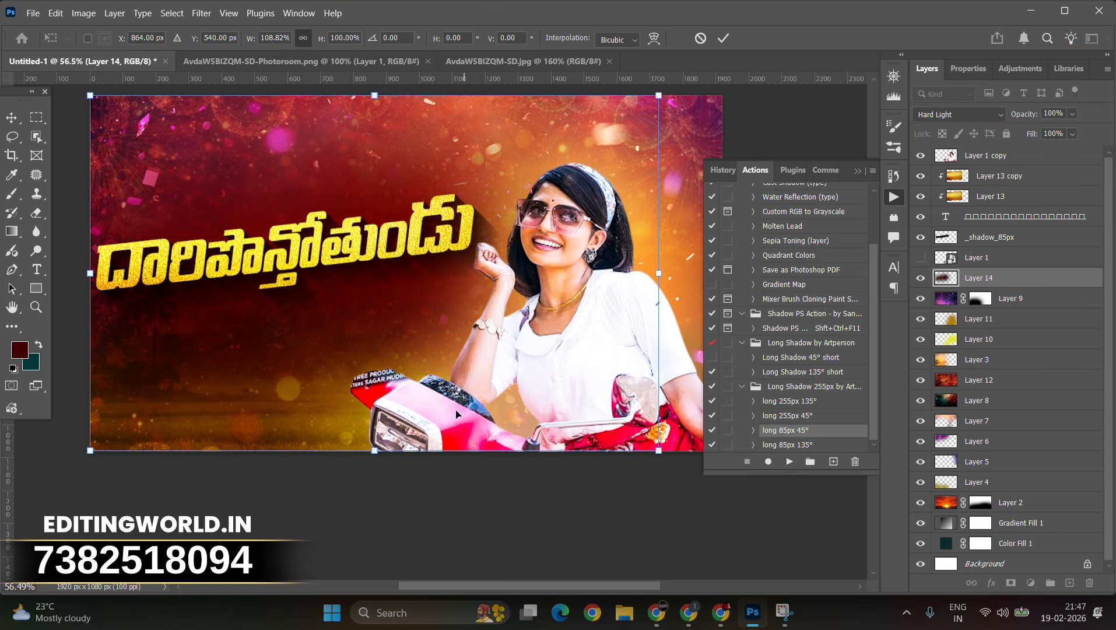
pyautogui.moveTo(375, 409); pyautogui.dragTo(334, 304)
pyautogui.press('Return')
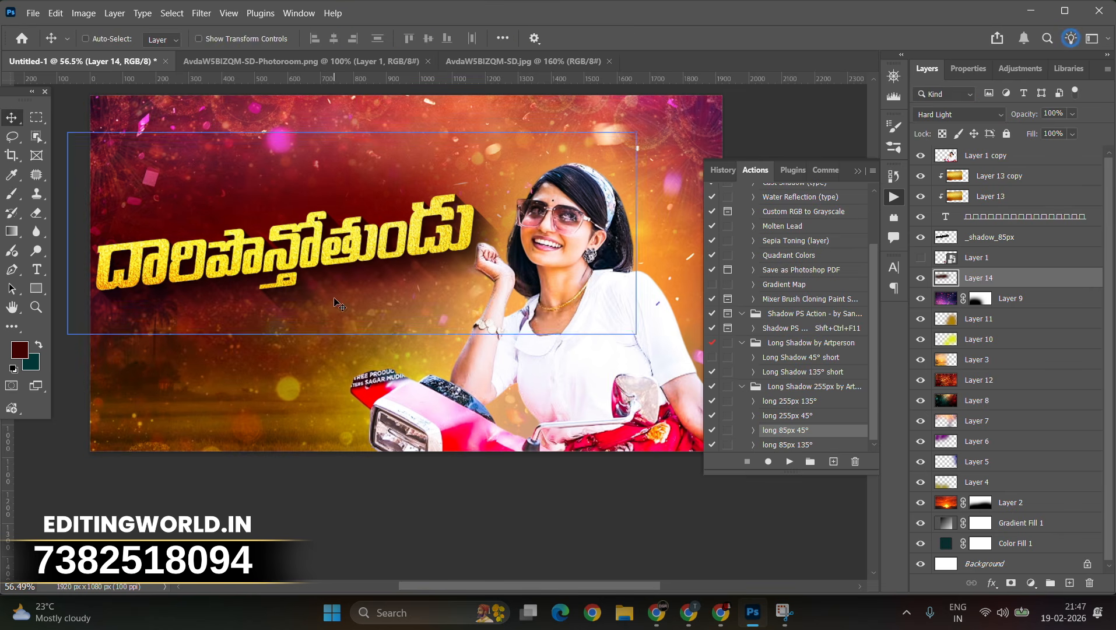
# Step: Switch to the browser and search Pinterest for "lens flare"
pyautogui.click(689, 619)
pyautogui.click(194, 97)
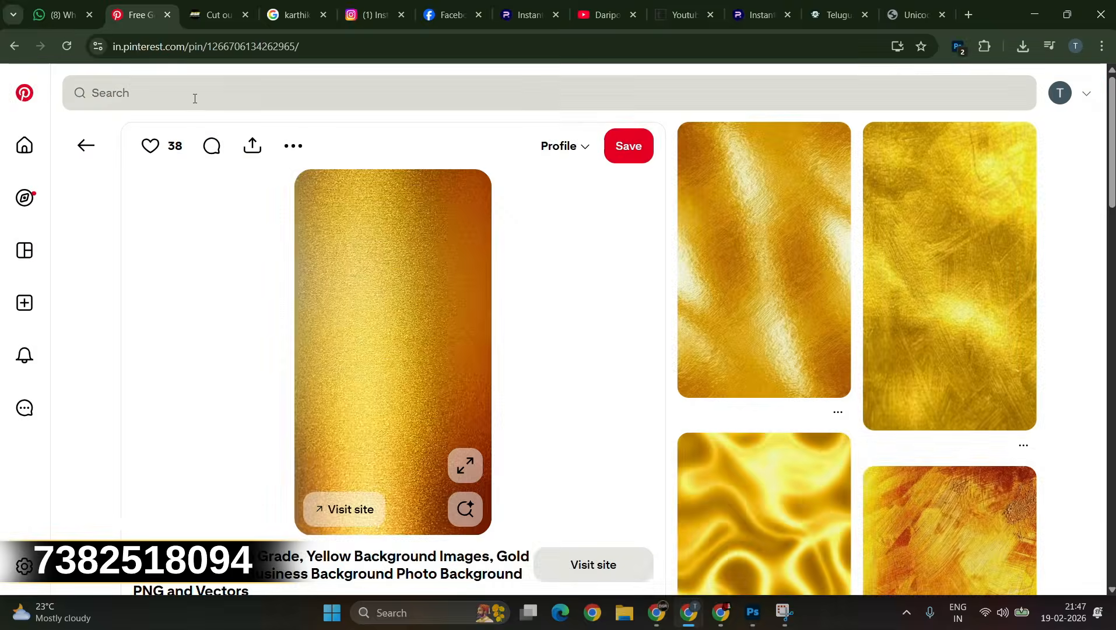
pyautogui.click(194, 98)
pyautogui.write('lens fl')
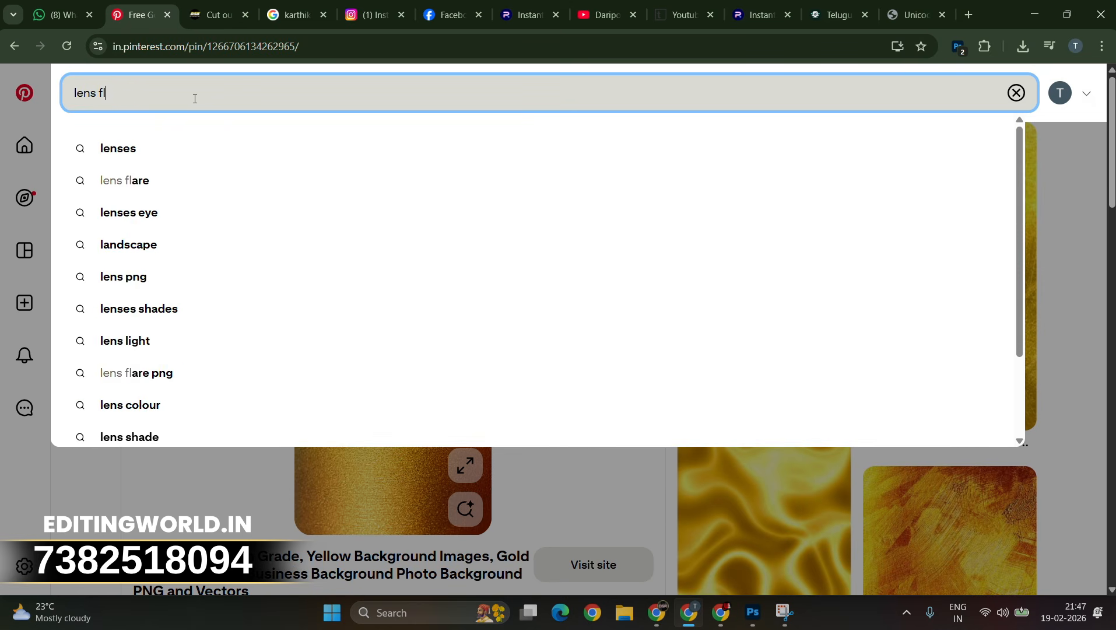
pyautogui.write('are')
pyautogui.press('Return')
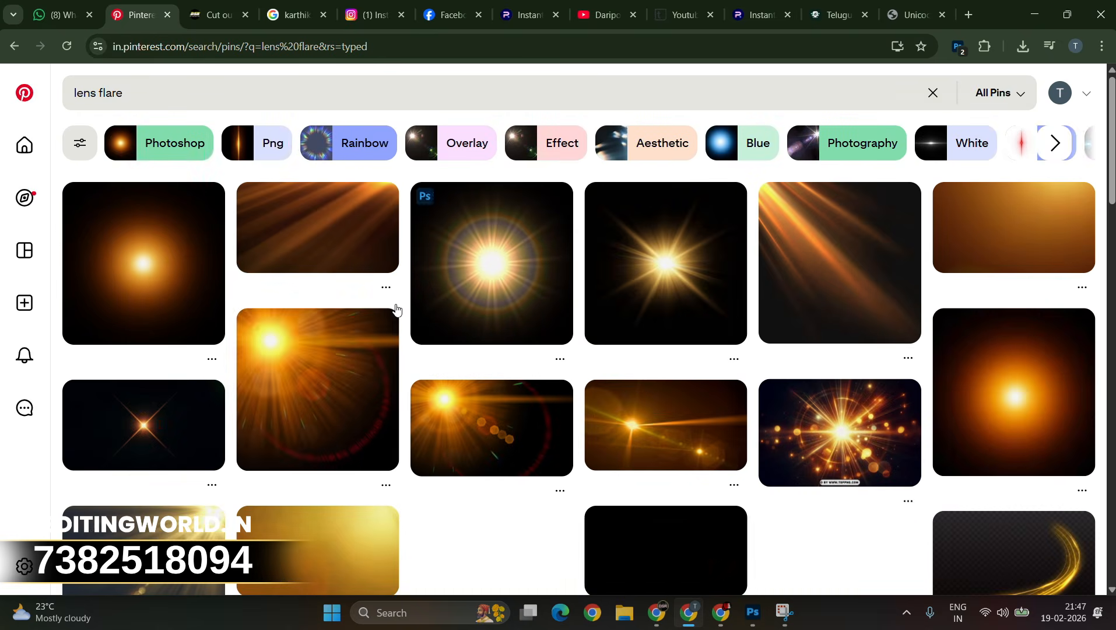
# Step: Open the vertical orange lens flare image, copy it, and minimize the browser
pyautogui.scroll(-4, 331, 418)
pyautogui.click(642, 341)
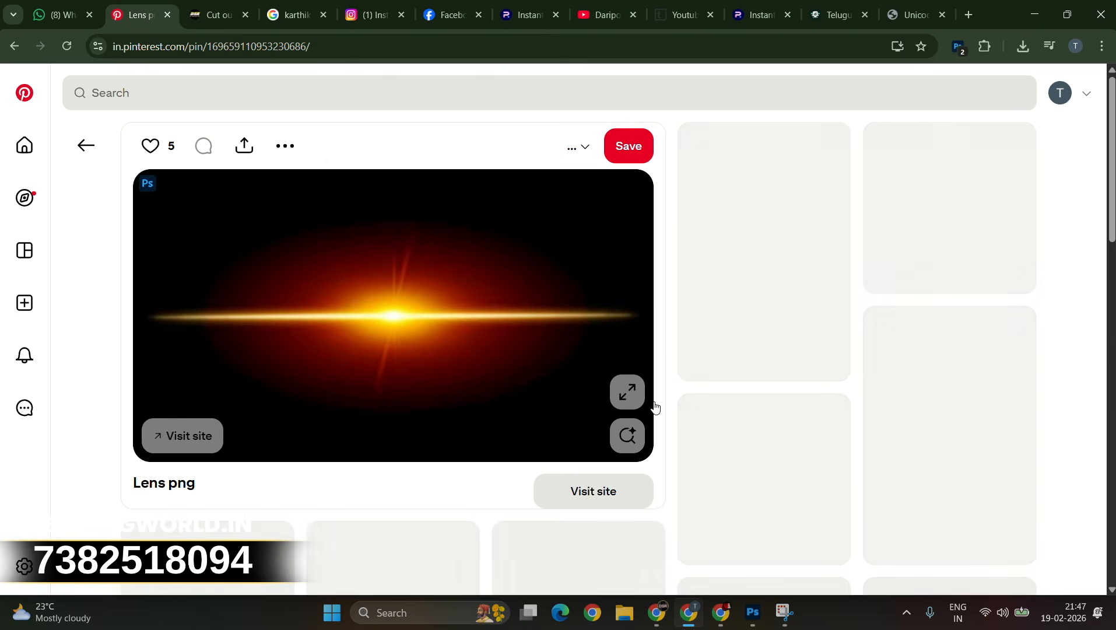
pyautogui.click(86, 146)
pyautogui.scroll(-2, 617, 417)
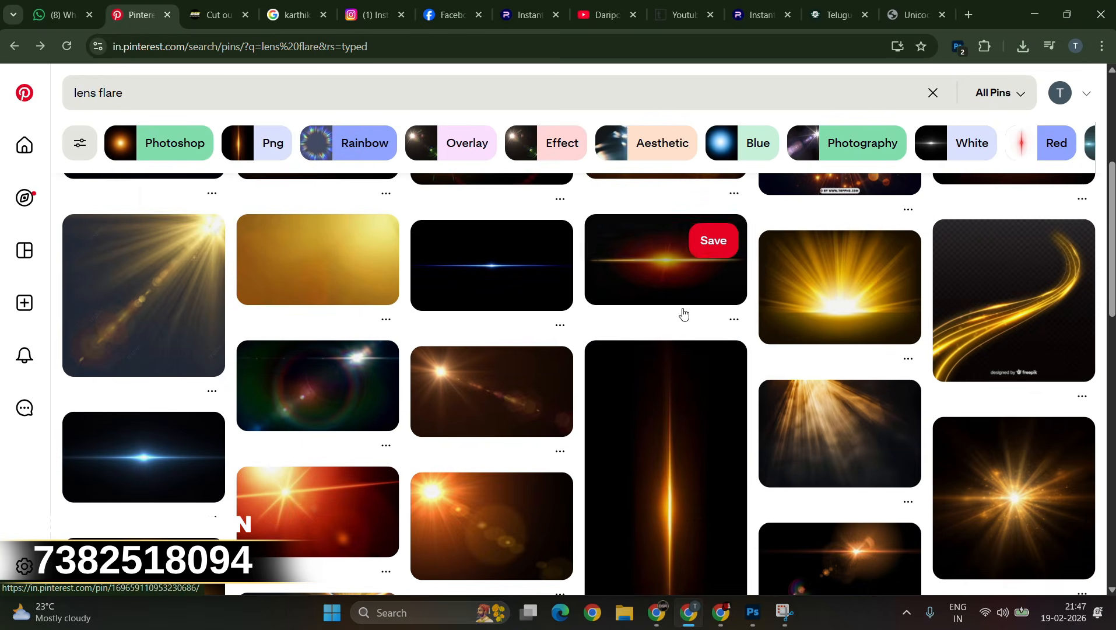
pyautogui.click(653, 384)
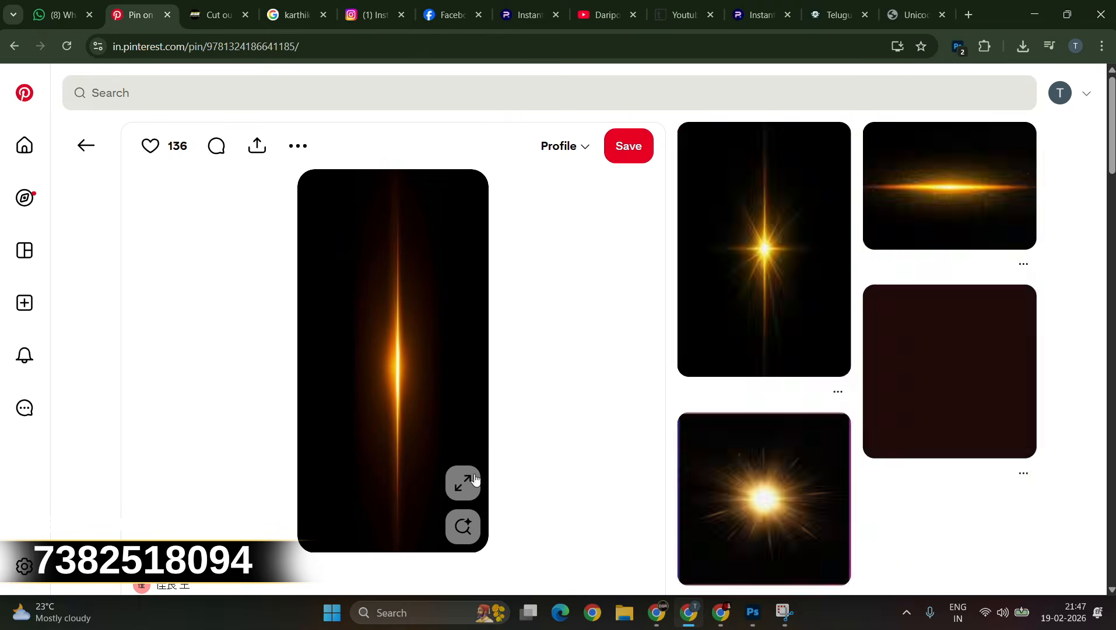
pyautogui.click(475, 480)
pyautogui.rightClick(629, 205)
pyautogui.click(689, 264)
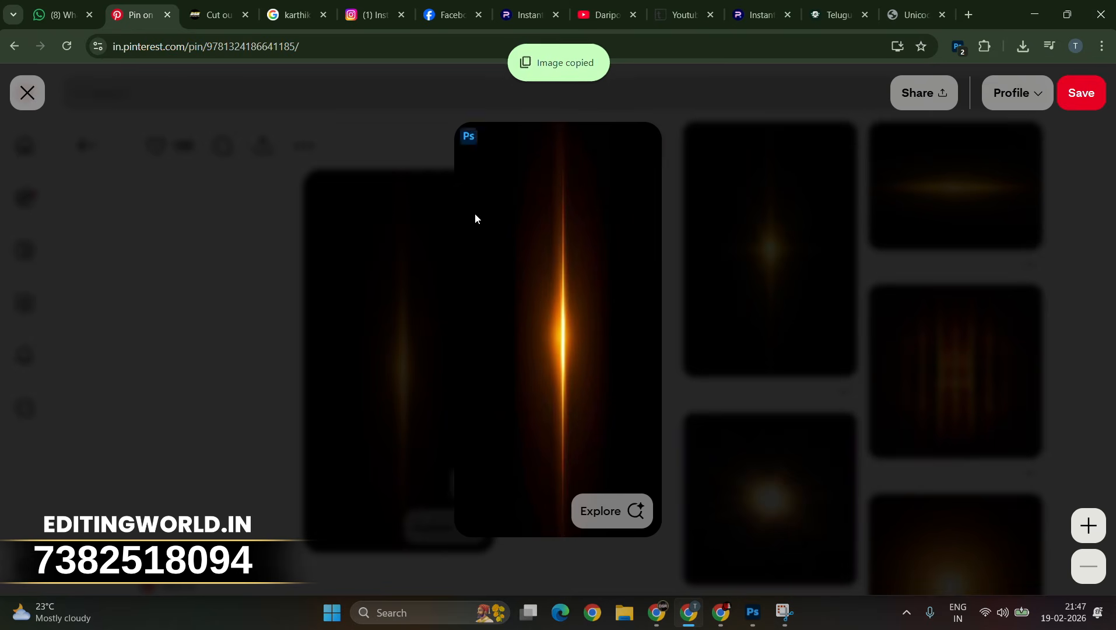
pyautogui.click(1033, 24)
# Step: Paste the lens flare into the document, move its layer near the top of the stack, and set it to Screen
pyautogui.hotkey('ctrl', 'v')
pyautogui.moveTo(980, 279); pyautogui.dragTo(991, 170)
pyautogui.click(960, 114)
pyautogui.click(928, 259)
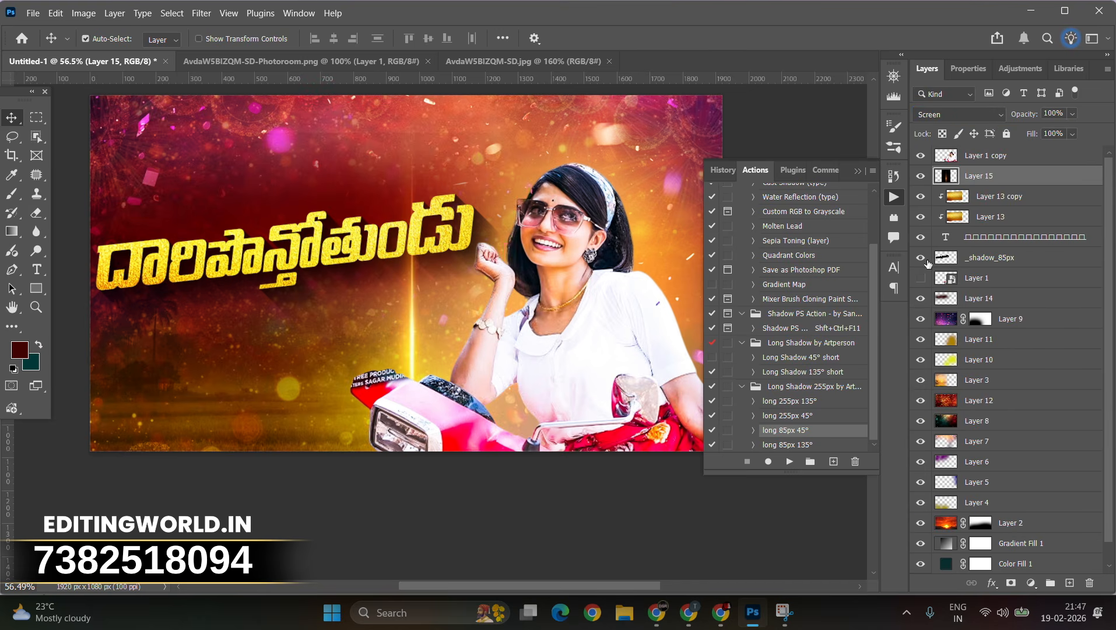
# Step: Rotate the lens flare about -98° and scale it to about 57% so it streaks across the title's left side
pyautogui.hotkey('ctrl', 't')
pyautogui.moveTo(577, 253); pyautogui.dragTo(293, 269)
pyautogui.moveTo(390, 358); pyautogui.dragTo(465, 201)
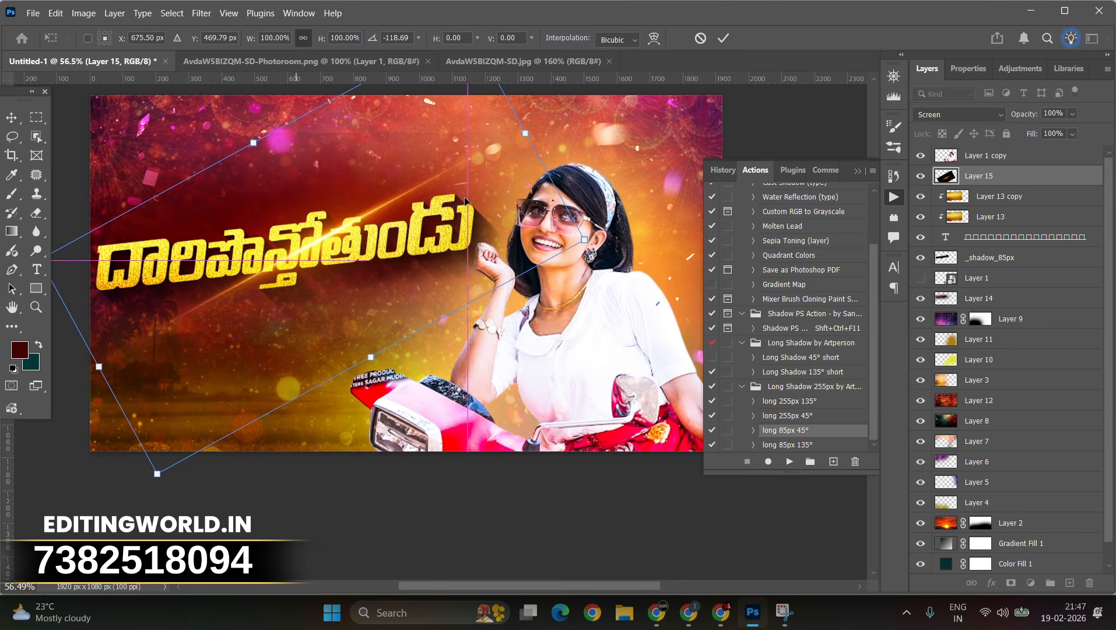
pyautogui.moveTo(596, 125); pyautogui.dragTo(617, 233)
pyautogui.moveTo(453, 223); pyautogui.dragTo(407, 246)
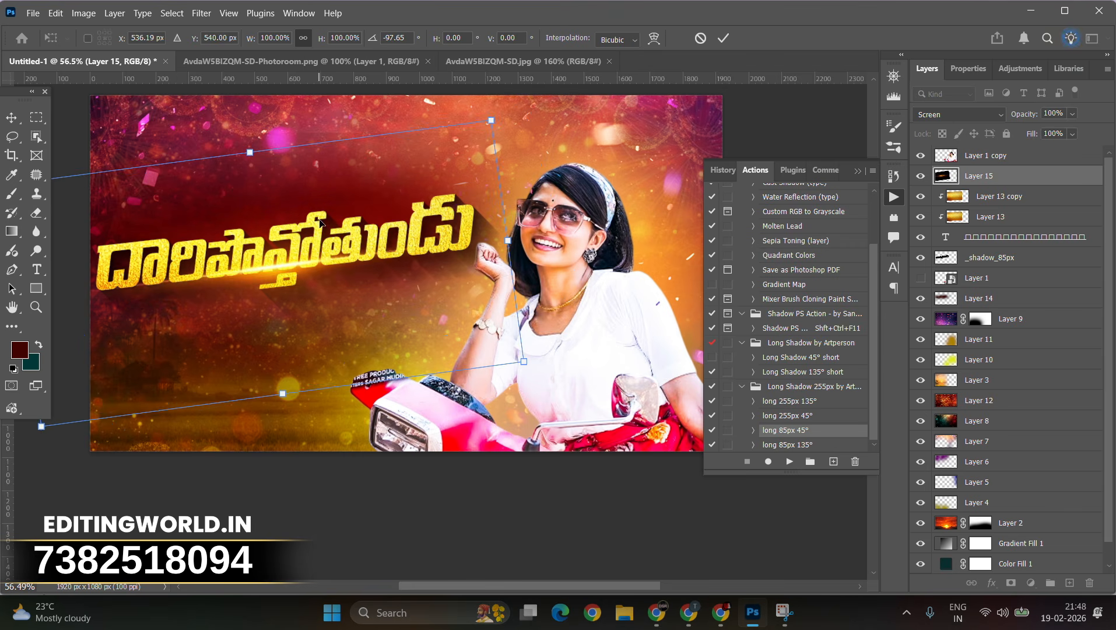
pyautogui.moveTo(251, 152); pyautogui.dragTo(279, 254)
pyautogui.moveTo(292, 338); pyautogui.dragTo(222, 294)
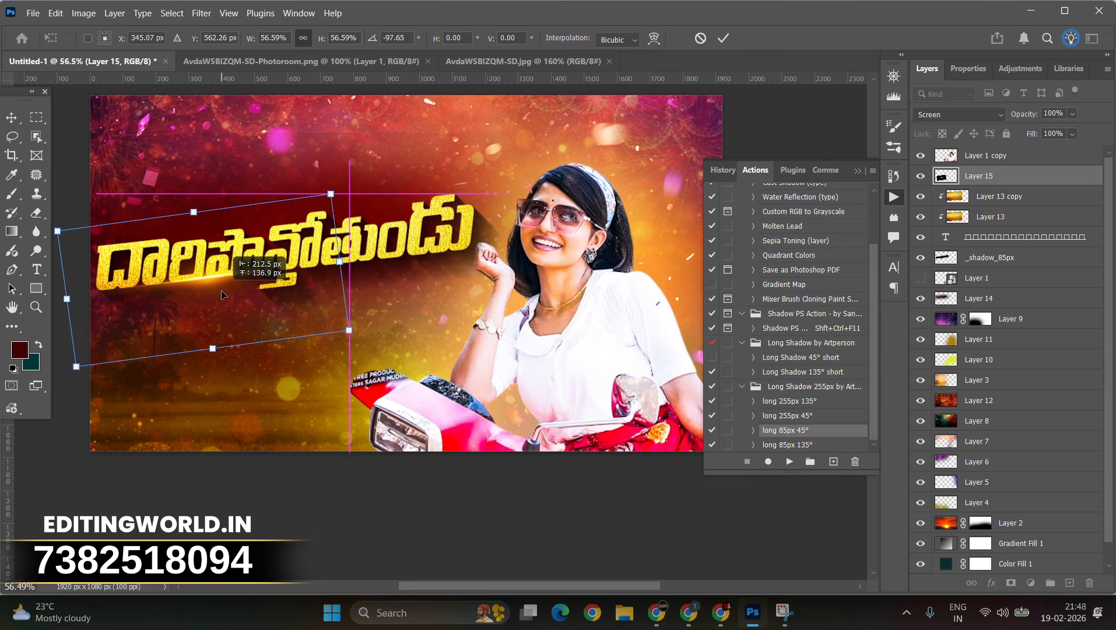
pyautogui.press('Return')
# Step: Nudge the lens flare slightly to the right with Free Transform
pyautogui.click(1075, 200)
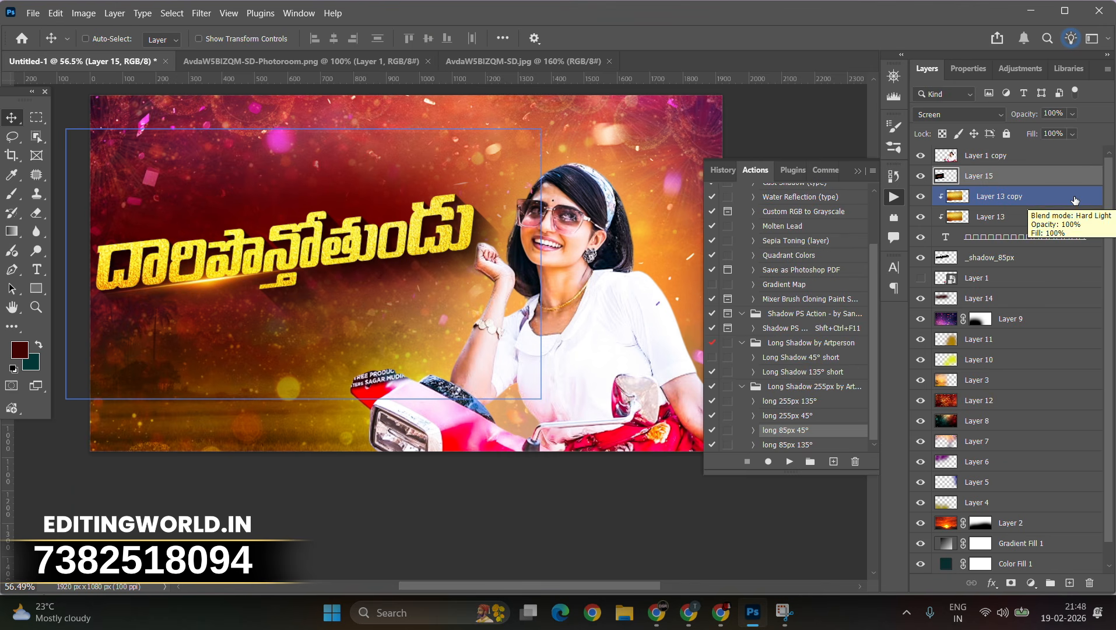
pyautogui.hotkey('ctrl', 't')
pyautogui.moveTo(193, 307); pyautogui.dragTo(209, 307)
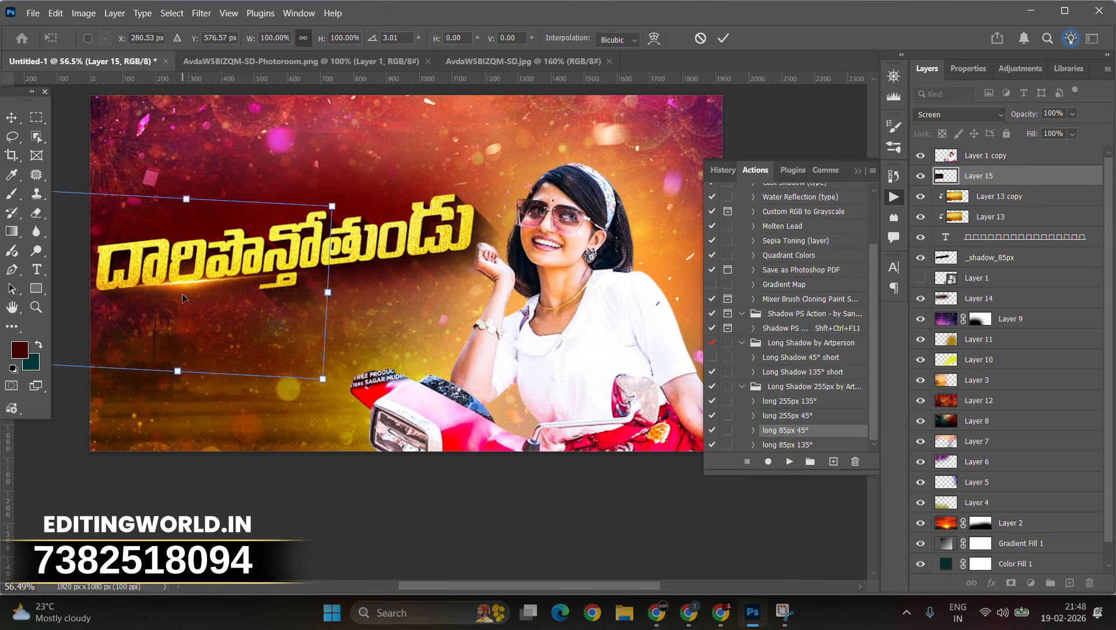
pyautogui.press('Return')
# Step: Duplicate the lens flare and scale the copy to about 48%, placing it at the title's top-left corner
pyautogui.hotkey('ctrl', 'j')
pyautogui.hotkey('ctrl', 't')
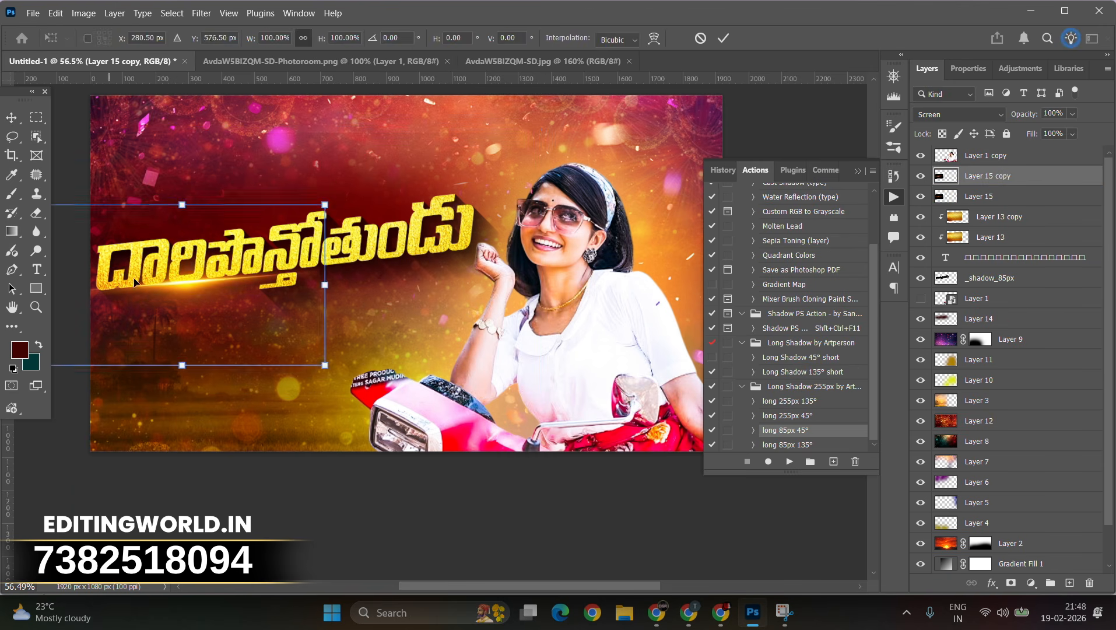
pyautogui.moveTo(146, 297); pyautogui.dragTo(143, 253)
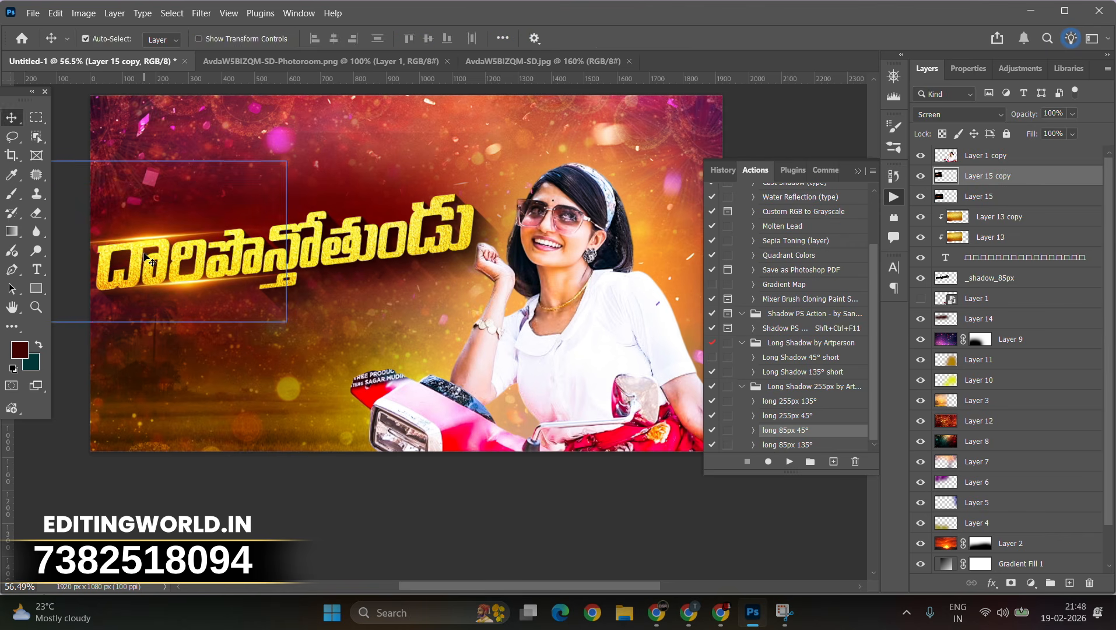
pyautogui.moveTo(143, 155); pyautogui.dragTo(143, 245)
pyautogui.moveTo(148, 266); pyautogui.dragTo(140, 231)
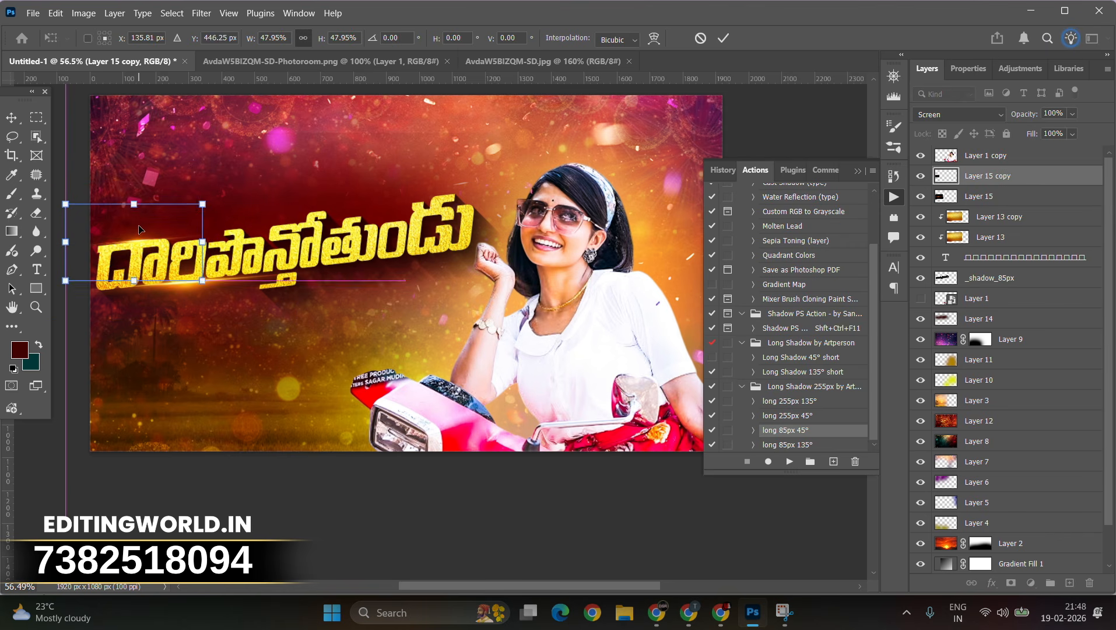
pyautogui.press('Return')
# Step: Make two more transformed copies of the lens flare, placing them further right along the title's top edge
pyautogui.hotkey('ctrl', 'alt', 't')
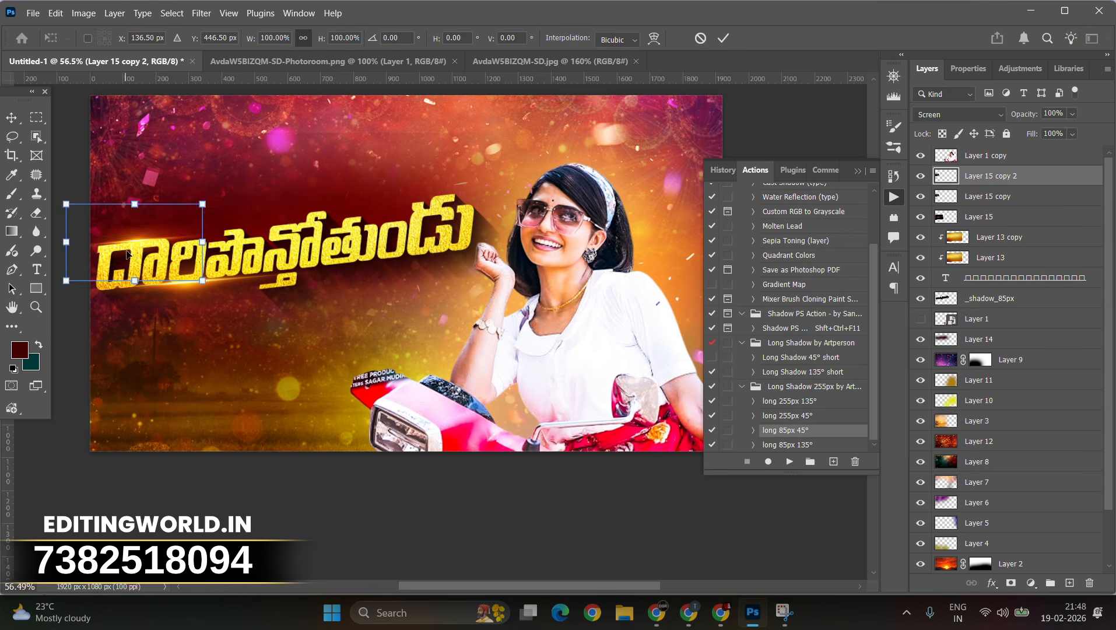
pyautogui.moveTo(141, 230); pyautogui.dragTo(277, 222)
pyautogui.press('Return')
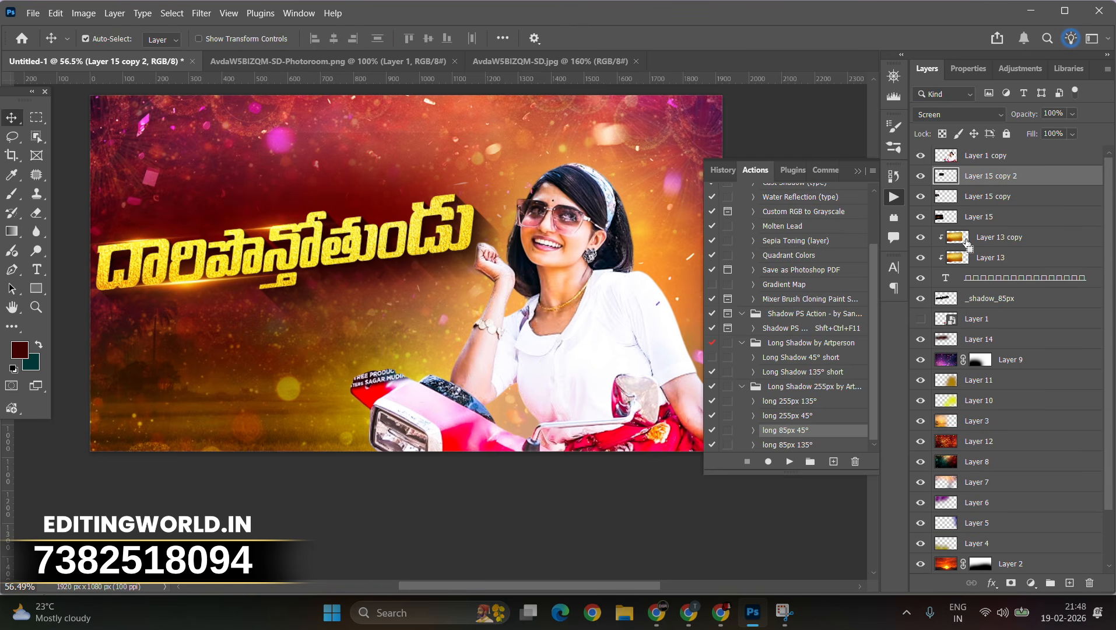
pyautogui.hotkey('ctrl', 'alt', 't')
pyautogui.moveTo(244, 216); pyautogui.dragTo(380, 210)
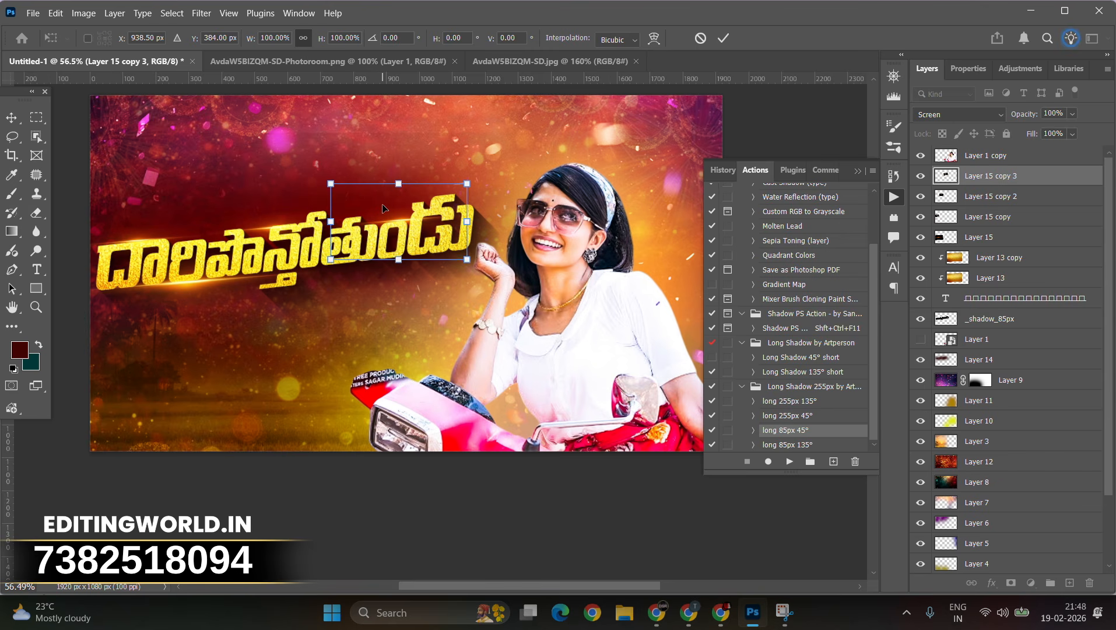
pyautogui.press('Return')
# Step: Make another lens flare copy and shift it down and left onto the title's right part
pyautogui.hotkey('ctrl', 'alt', 't')
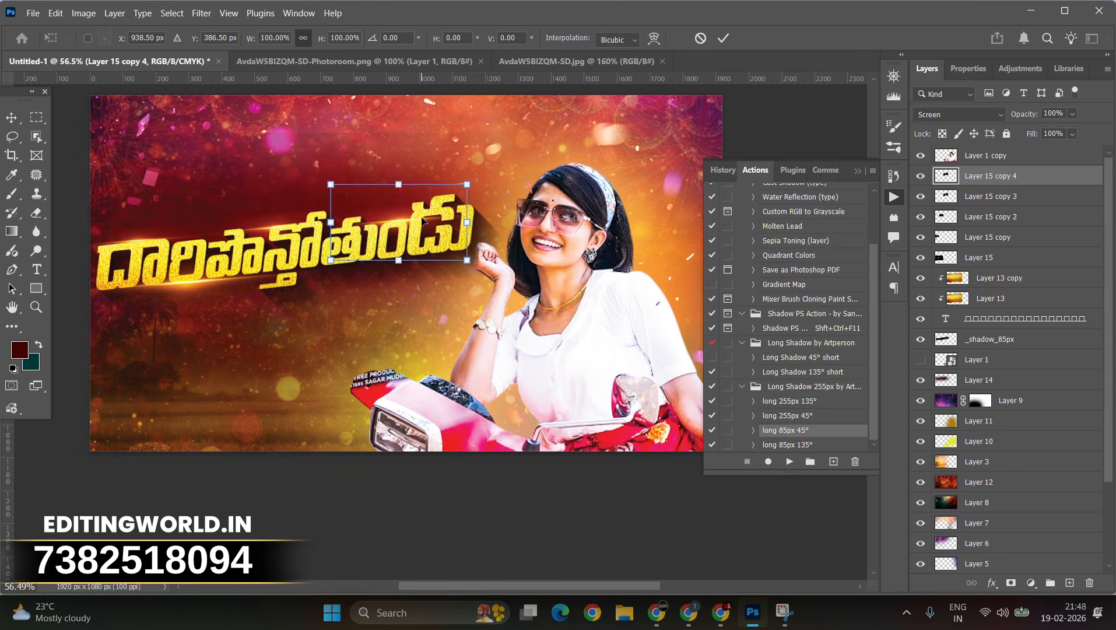
pyautogui.moveTo(429, 206); pyautogui.dragTo(401, 243)
pyautogui.press('Return')
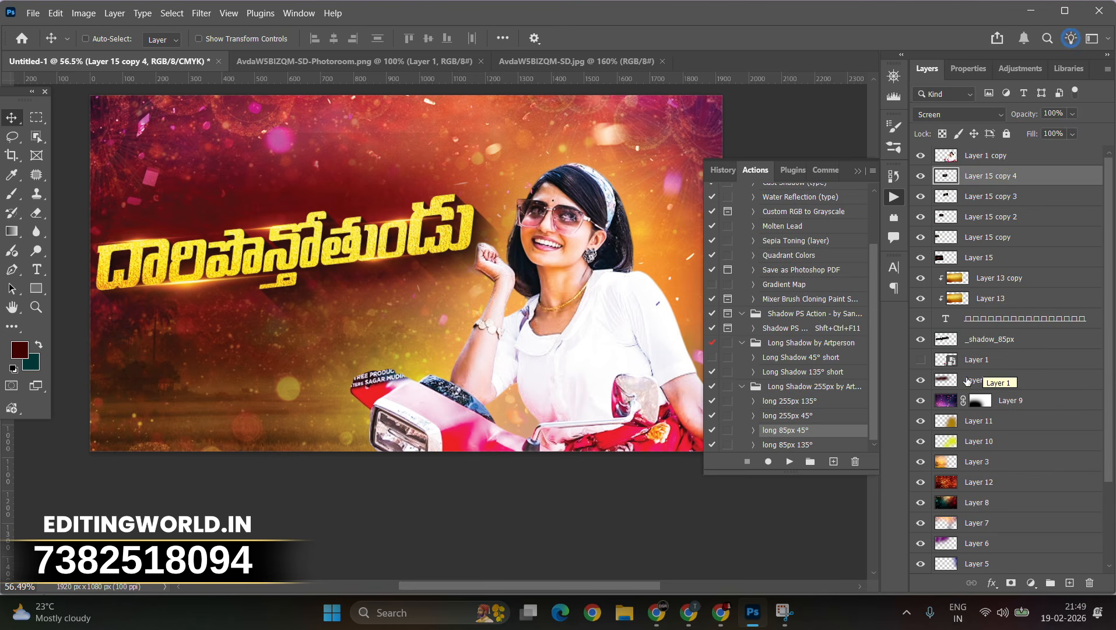
# Step: Select Layer 14 and slightly adjust its opacity
pyautogui.click(986, 380)
pyautogui.click(1072, 114)
pyautogui.moveTo(1065, 130)
pyautogui.mouseDown()
pyautogui.moveTo(1050, 128)
pyautogui.moveTo(1071, 130)
pyautogui.mouseUp()
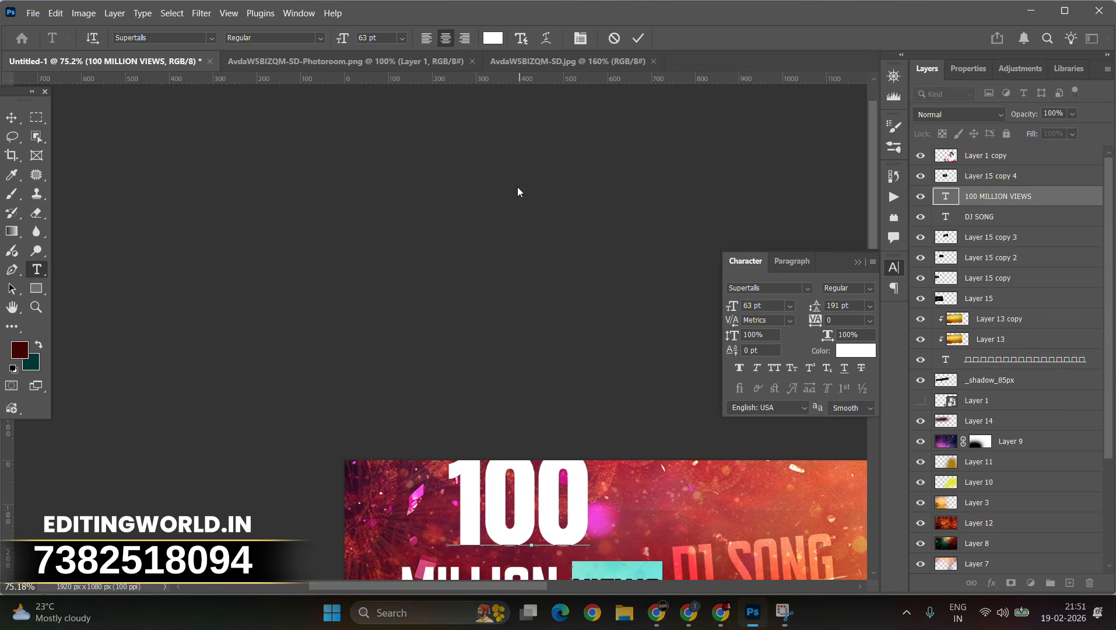
# Step: Commit the text edit and move the '100 MILLION VIEWS' text up onto the canvas
pyautogui.scroll(-1, 610, 408)
pyautogui.hotkey('ctrl', 'Return')
pyautogui.press('v')
pyautogui.moveTo(582, 528); pyautogui.dragTo(611, 400)
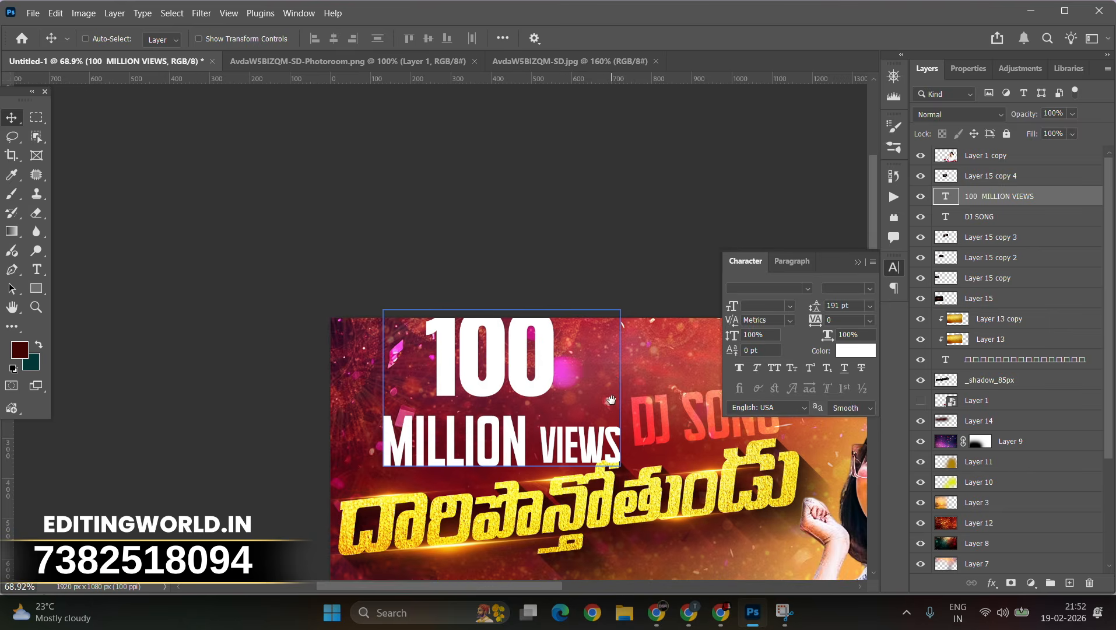
# Step: Select the 'MILLION VIEWS' line and set its font size to 45 pt
pyautogui.doubleClick(549, 438)
pyautogui.doubleClick(506, 426)
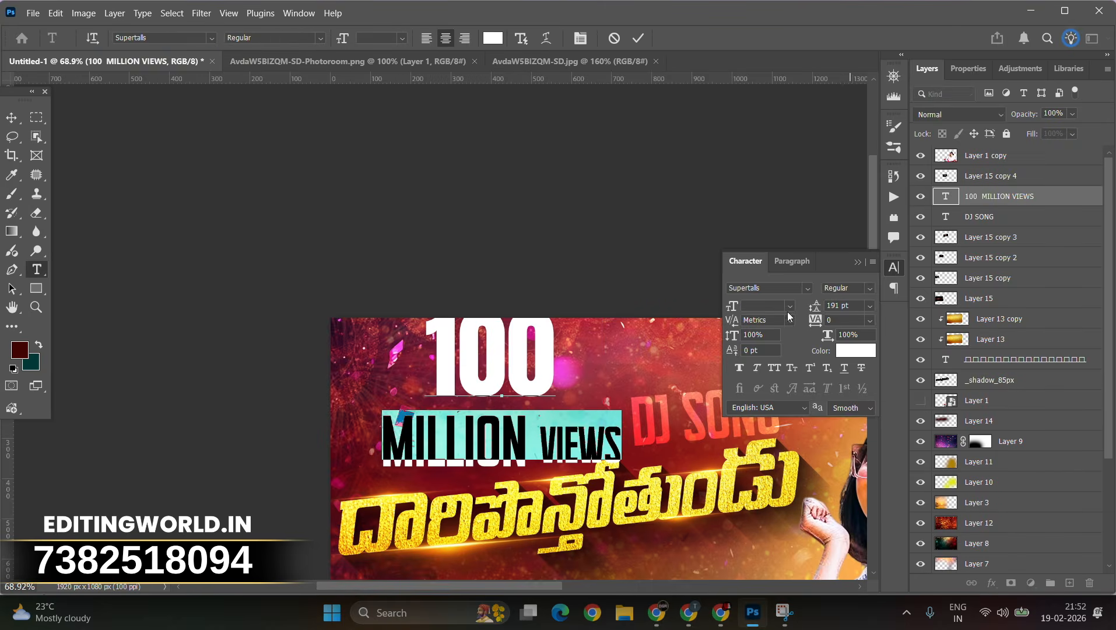
pyautogui.click(789, 306)
pyautogui.click(758, 386)
pyautogui.click(753, 305)
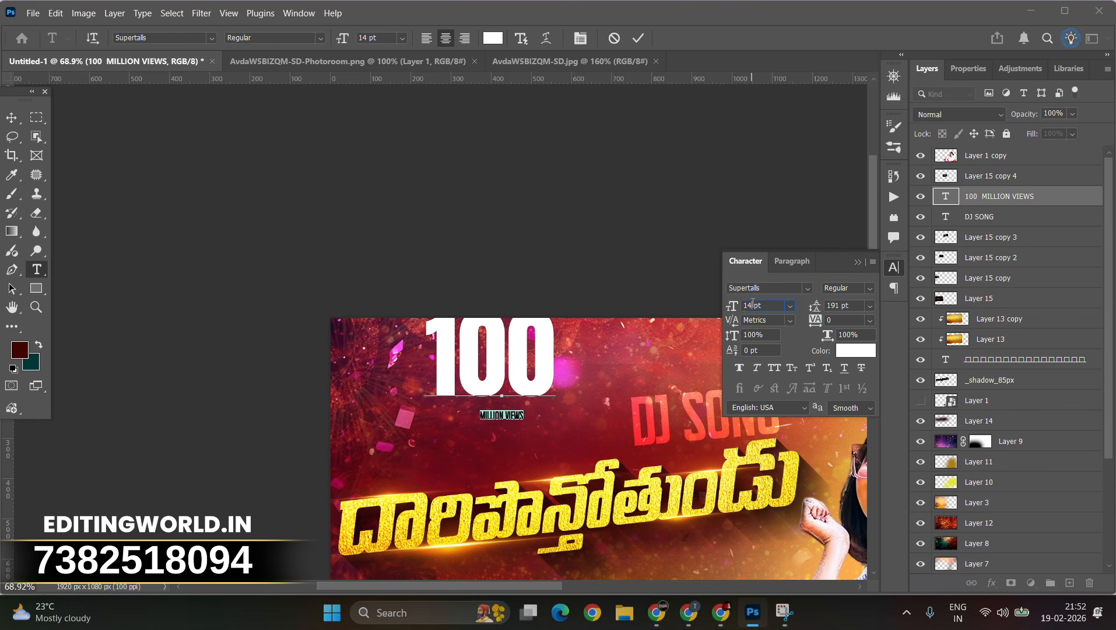
# Step: Move the '100 MILLION VIEWS' text to the lower-left corner and set its line spacing to 171 pt
pyautogui.click(11, 118)
pyautogui.moveTo(498, 413); pyautogui.dragTo(470, 446)
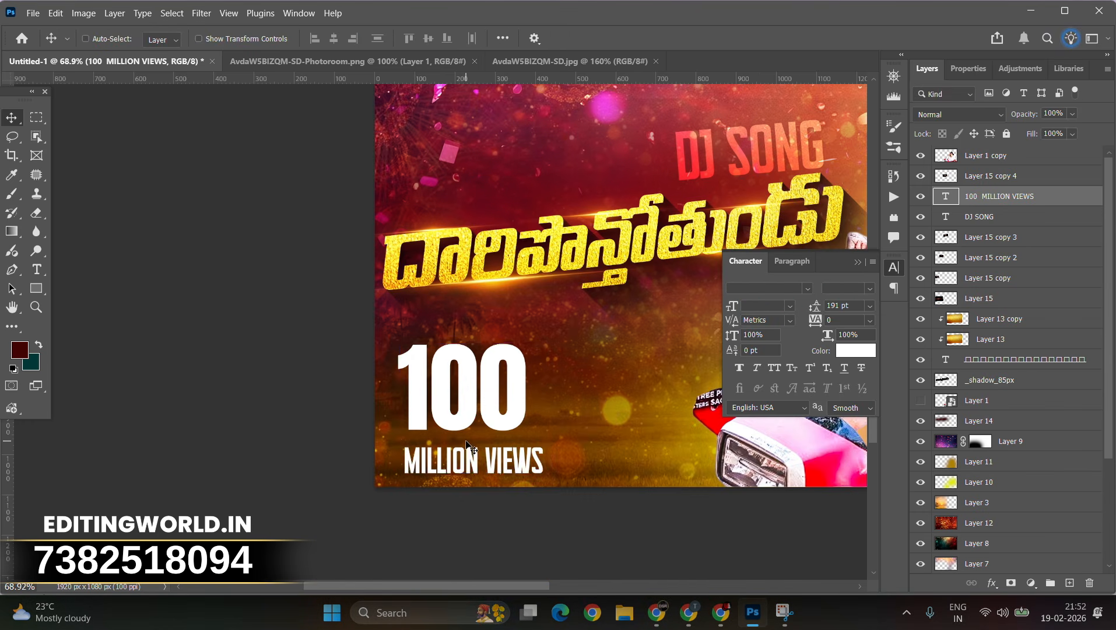
pyautogui.doubleClick(470, 455)
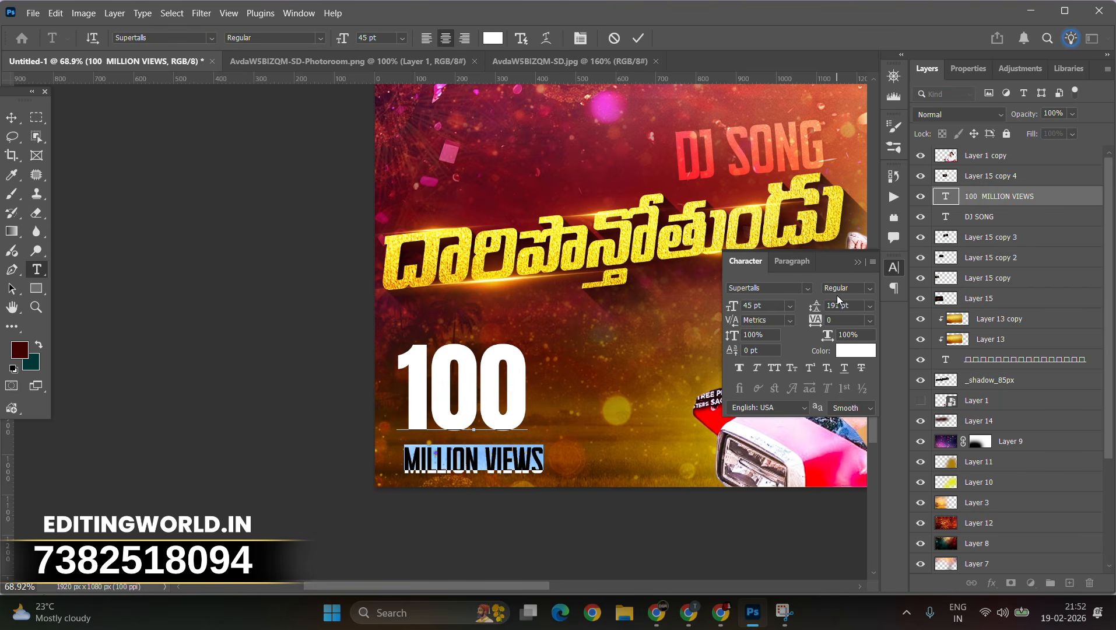
pyautogui.click(840, 306)
pyautogui.hotkey('ctrl', 'a')
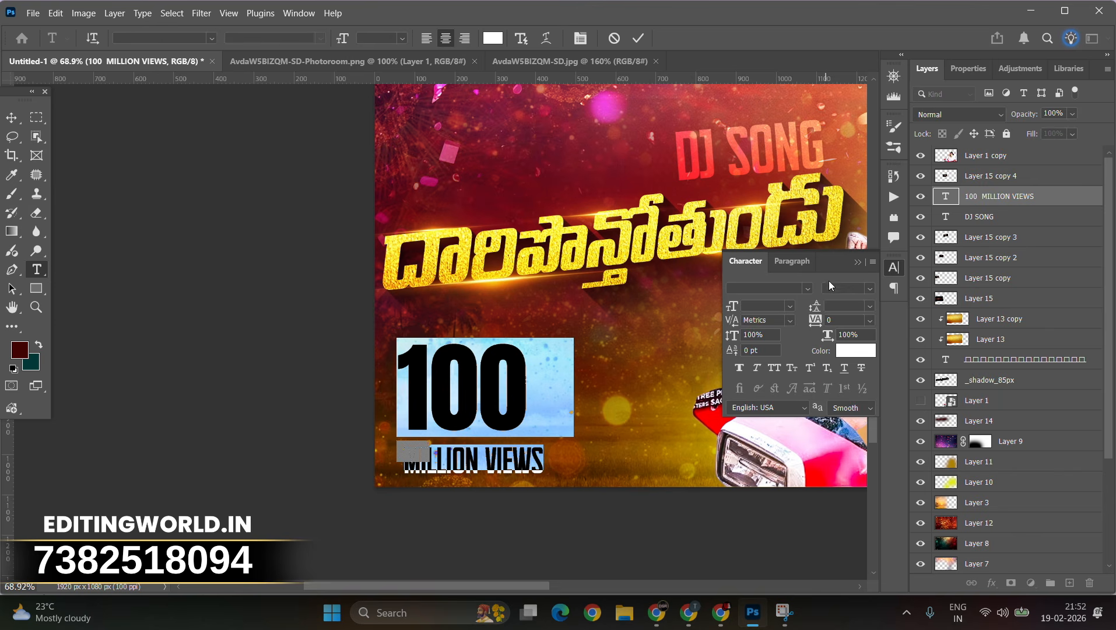
pyautogui.click(871, 306)
pyautogui.click(866, 399)
pyautogui.click(836, 307)
pyautogui.scroll(2, 836, 310)
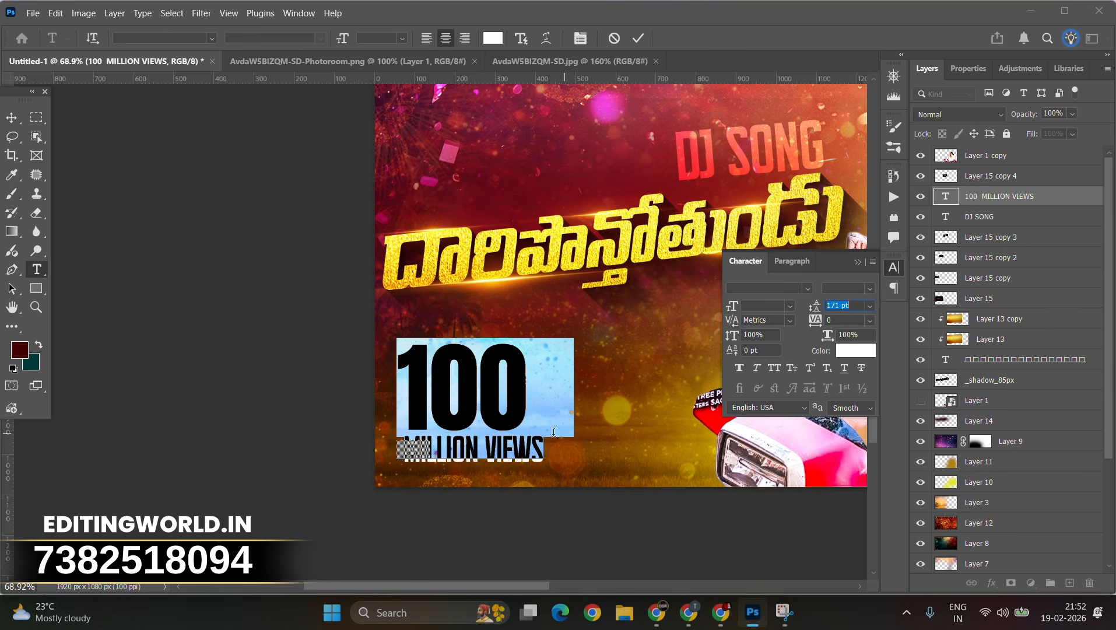
# Step: Adjust the font size of the 'MILLION VIEWS' line so it sits neatly under '100'
pyautogui.doubleClick(536, 435)
pyautogui.click(775, 307)
pyautogui.scroll(-2, 775, 308)
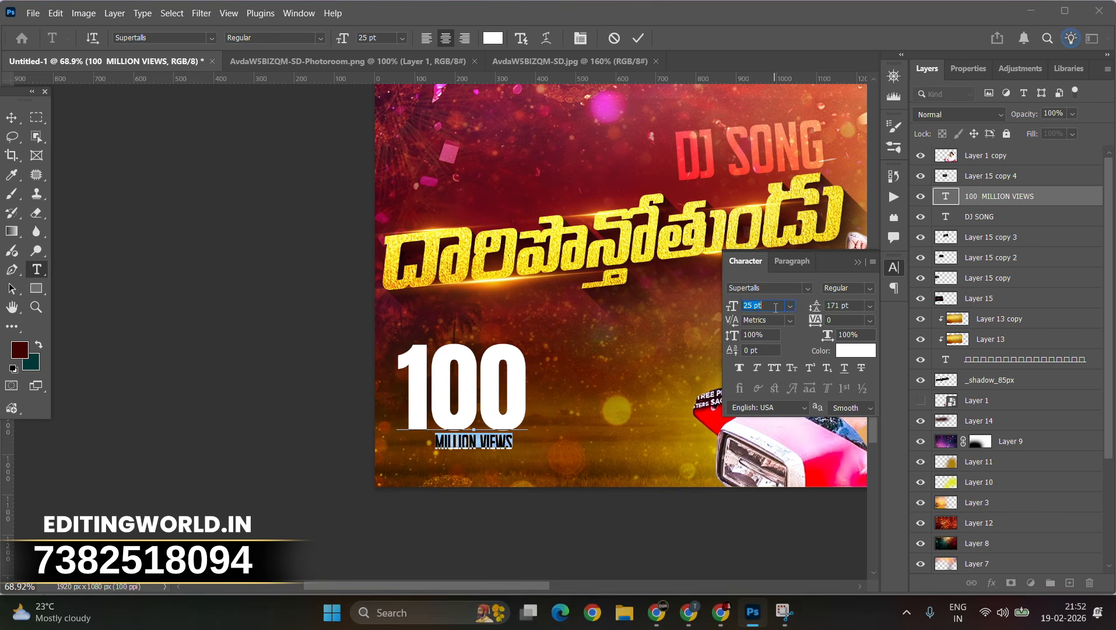
pyautogui.click(531, 395)
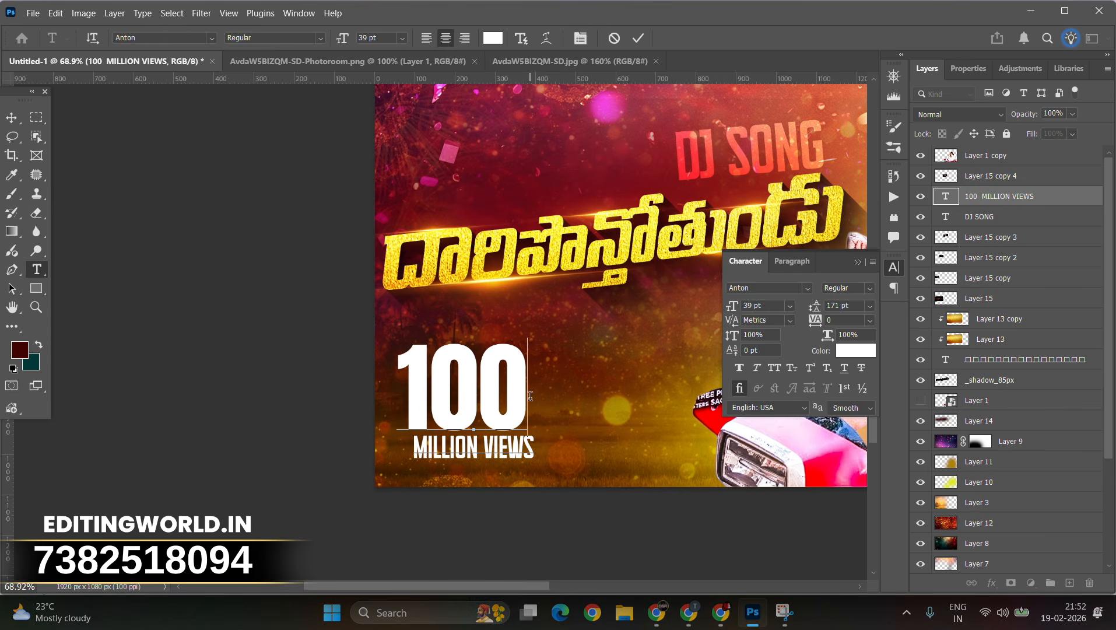
pyautogui.hotkey('ctrl', 'a')
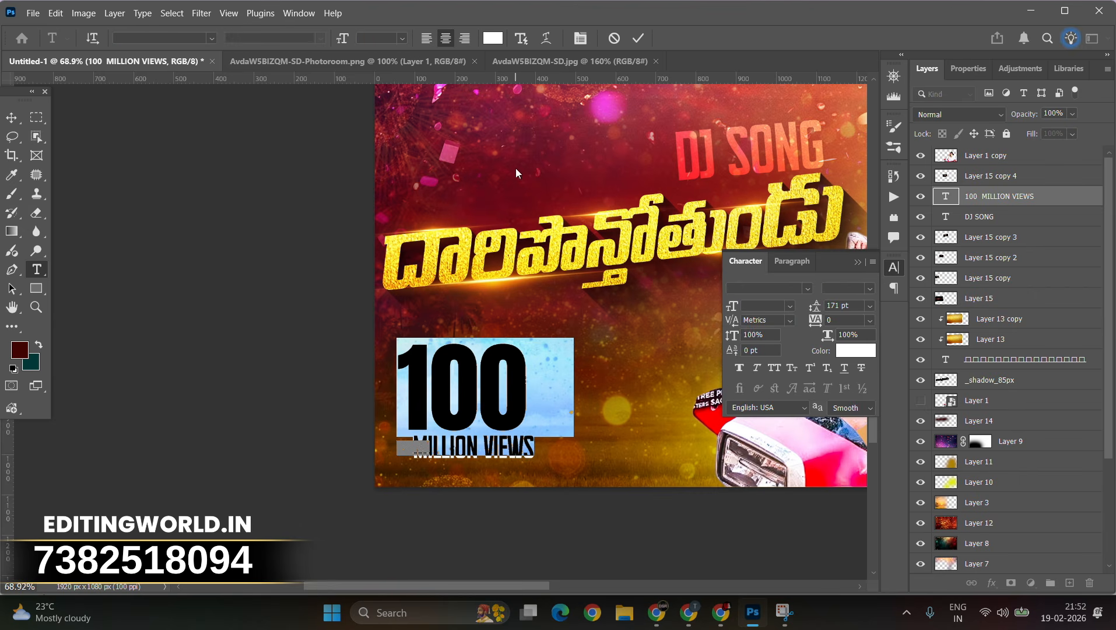
# Step: Move the '100 MILLION VIEWS' text and scale it down in the lower-left corner
pyautogui.click(13, 118)
pyautogui.moveTo(471, 440); pyautogui.dragTo(449, 421)
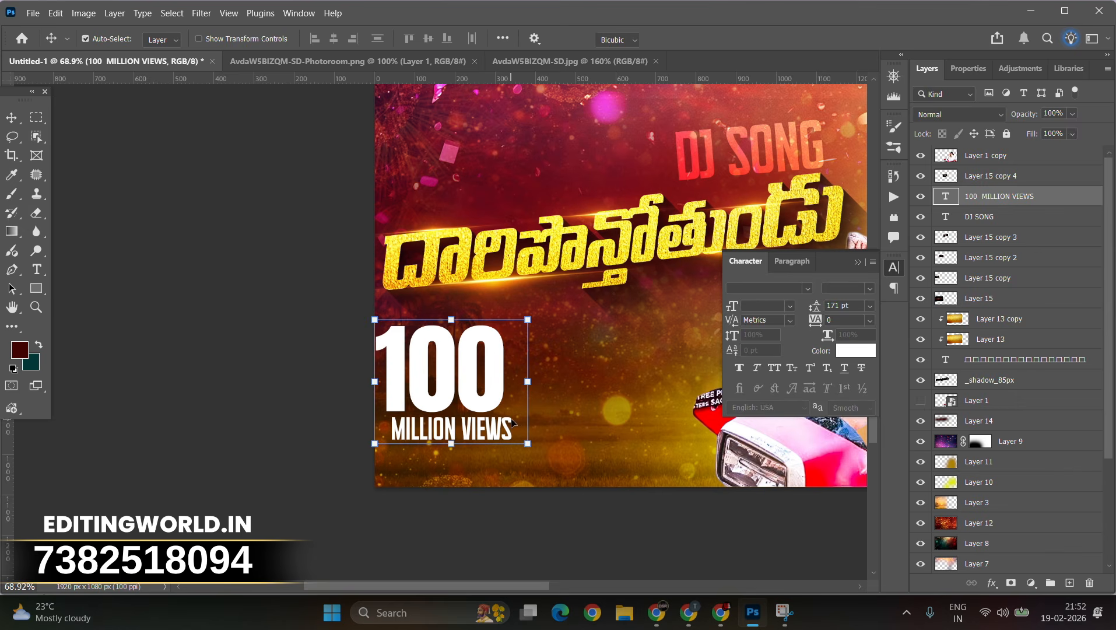
pyautogui.hotkey('ctrl', 't')
pyautogui.moveTo(451, 320); pyautogui.dragTo(436, 429)
pyautogui.press('Return')
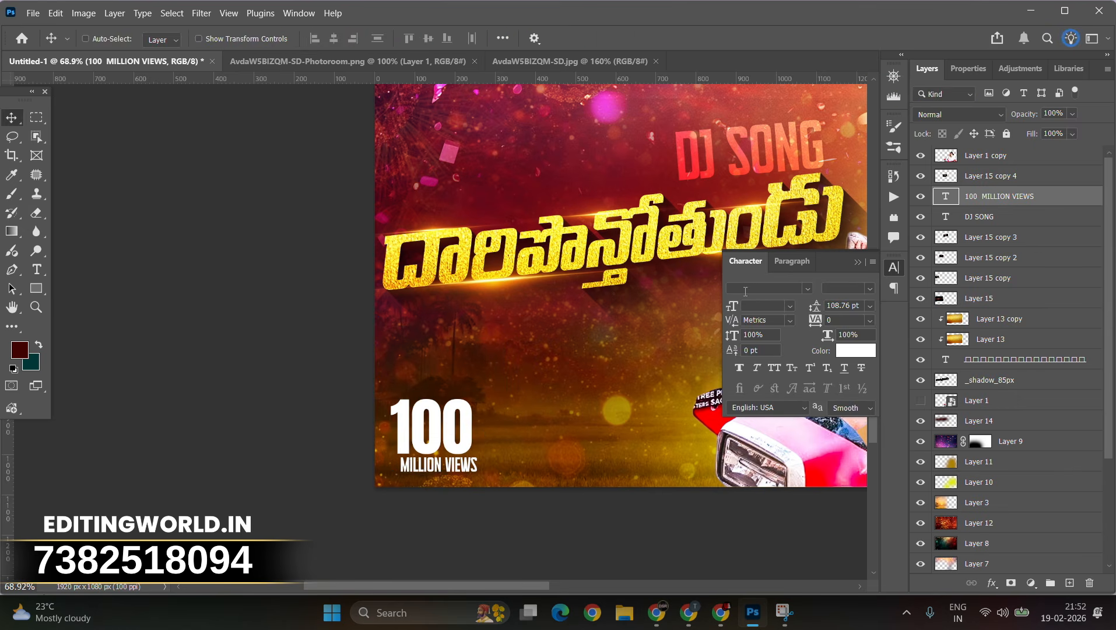
# Step: Select the 'DJ SONG' text and move it left so it sits above the title
pyautogui.click(893, 197)
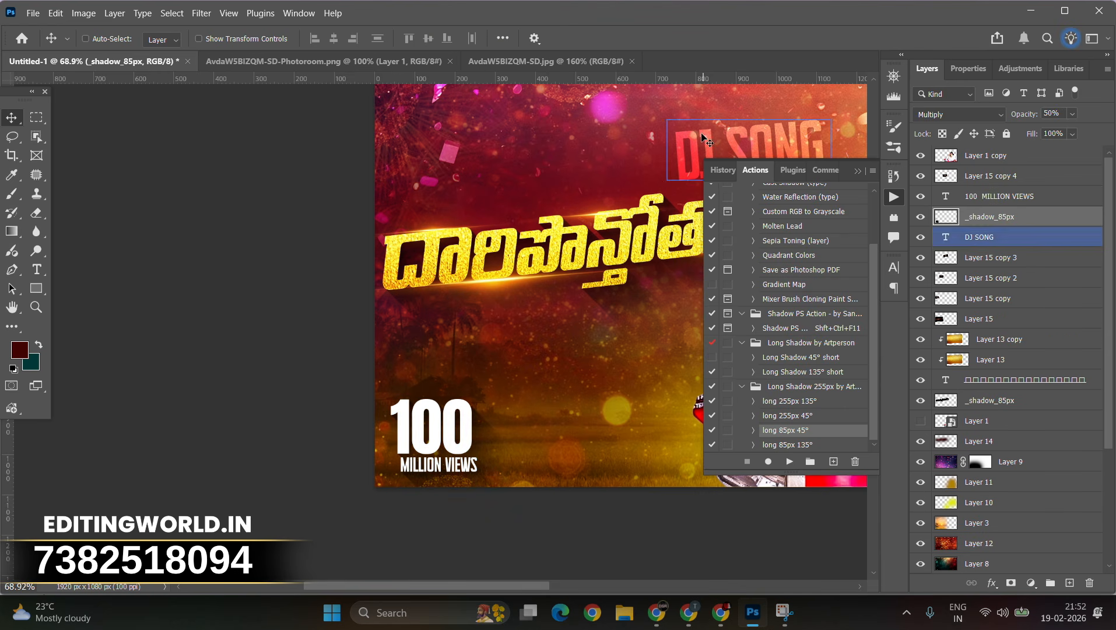
pyautogui.click(855, 170)
pyautogui.rightClick(745, 157)
pyautogui.click(761, 163)
pyautogui.moveTo(771, 158); pyautogui.dragTo(603, 177)
pyautogui.keyDown('ctrl'); pyautogui.click(1006, 264); pyautogui.keyUp('ctrl')
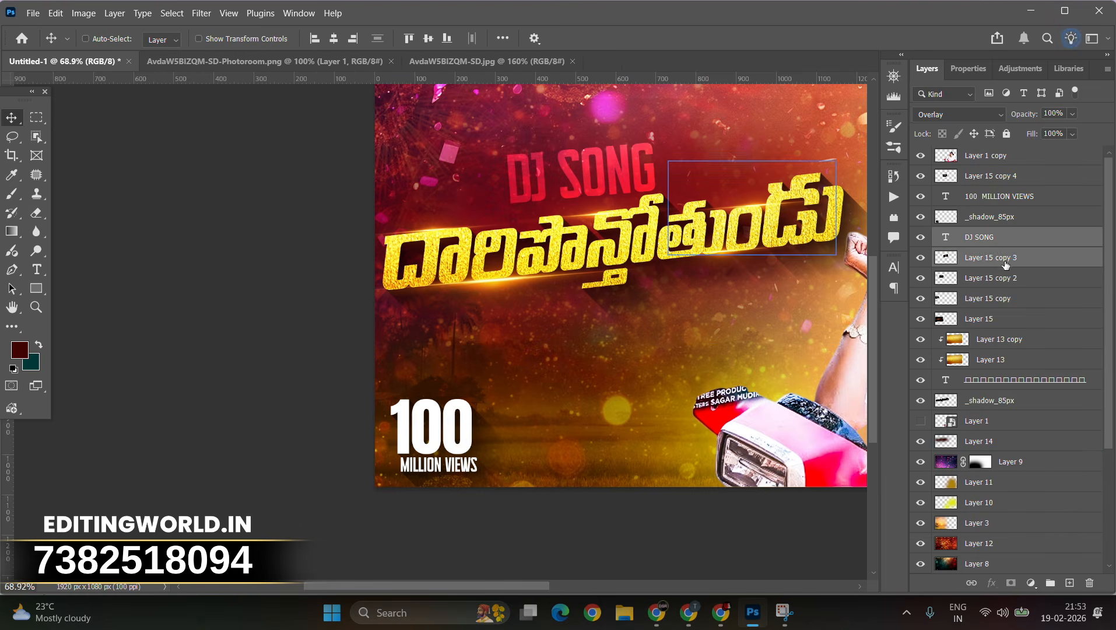
pyautogui.keyDown('ctrl'); pyautogui.click(1005, 262); pyautogui.keyUp('ctrl')
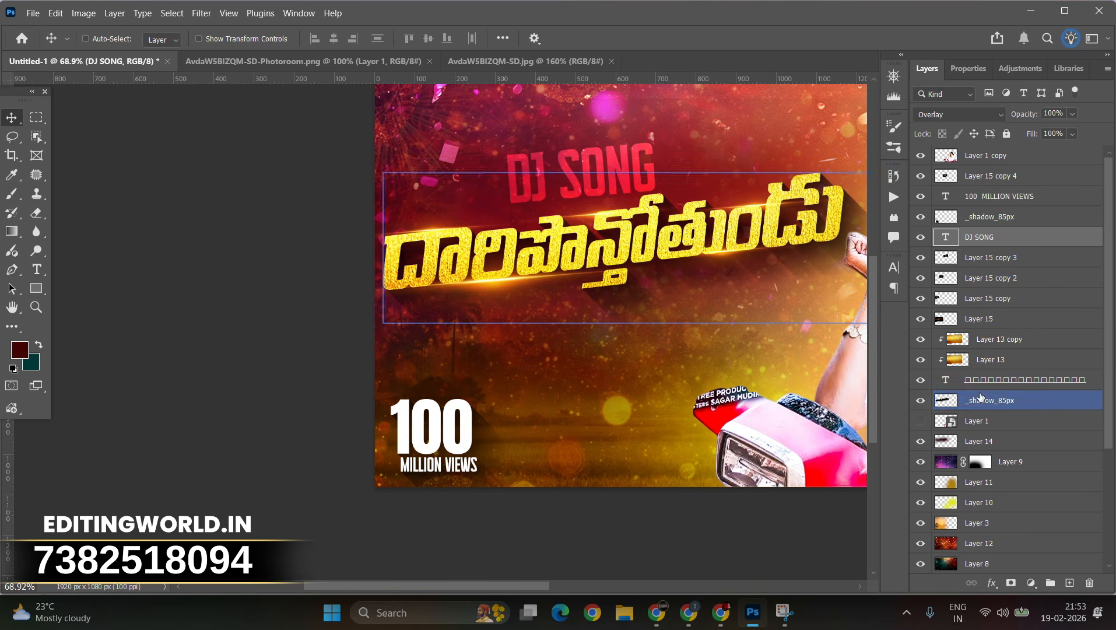
pyautogui.click(992, 196)
pyautogui.keyDown('ctrl'); pyautogui.click(992, 217); pyautogui.keyUp('ctrl')
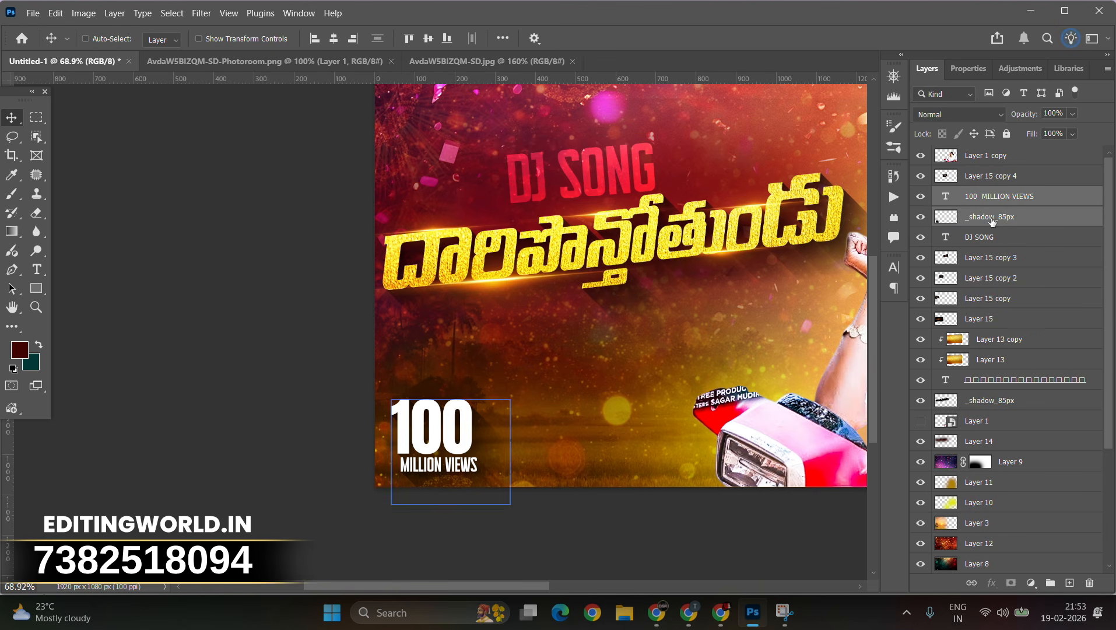
pyautogui.moveTo(992, 220); pyautogui.dragTo(1006, 586)
# Step: Switch to the browser and open another tab
pyautogui.click(690, 534)
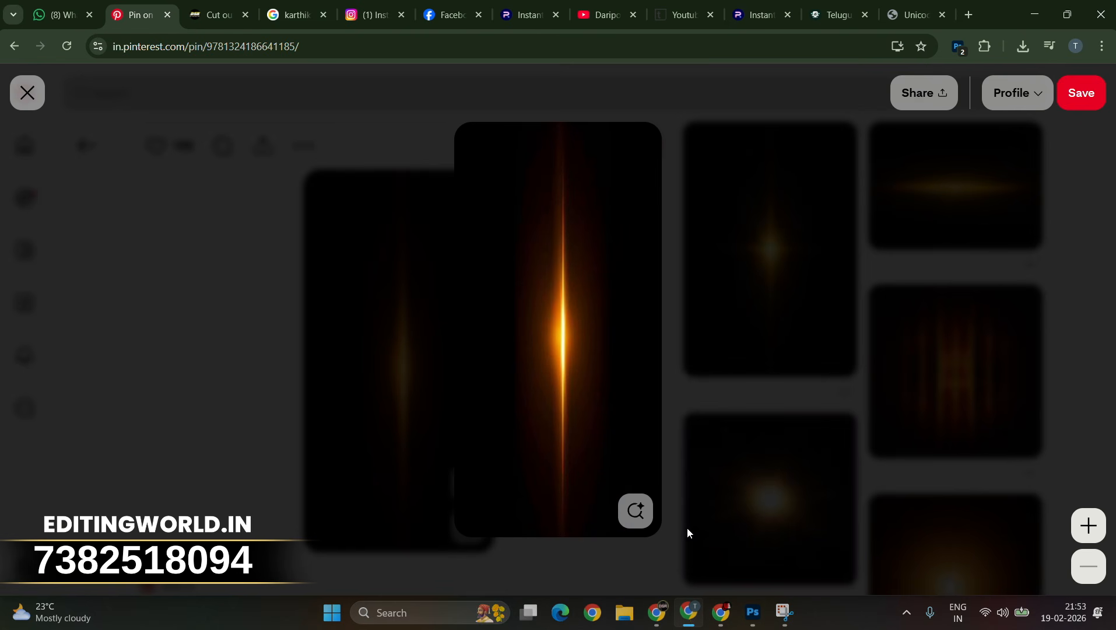
pyautogui.click(721, 618)
pyautogui.click(693, 616)
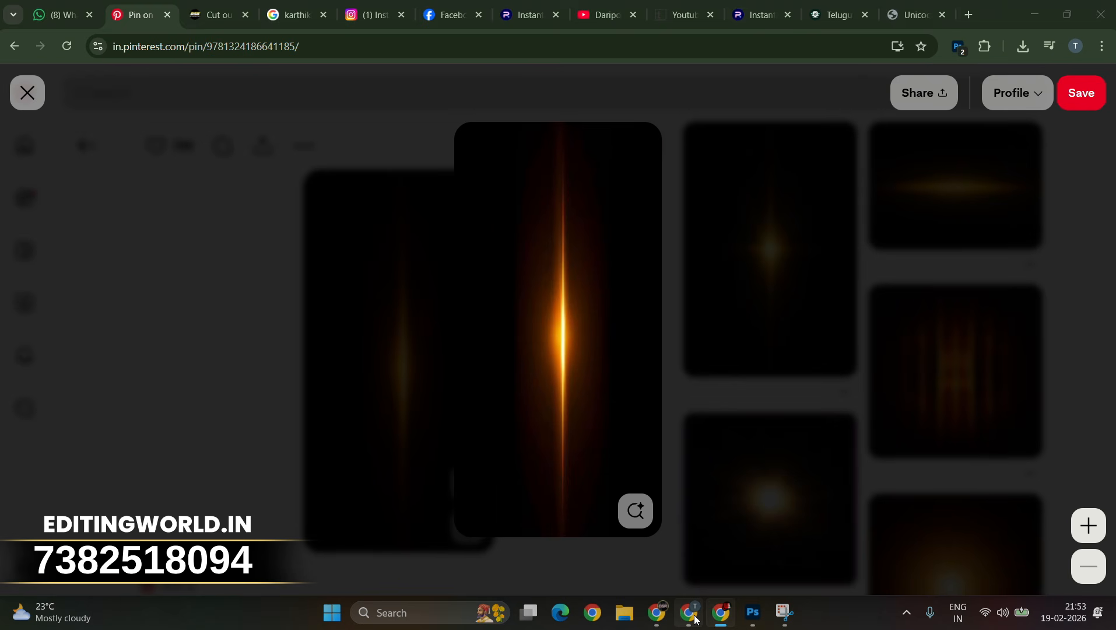
pyautogui.click(491, 25)
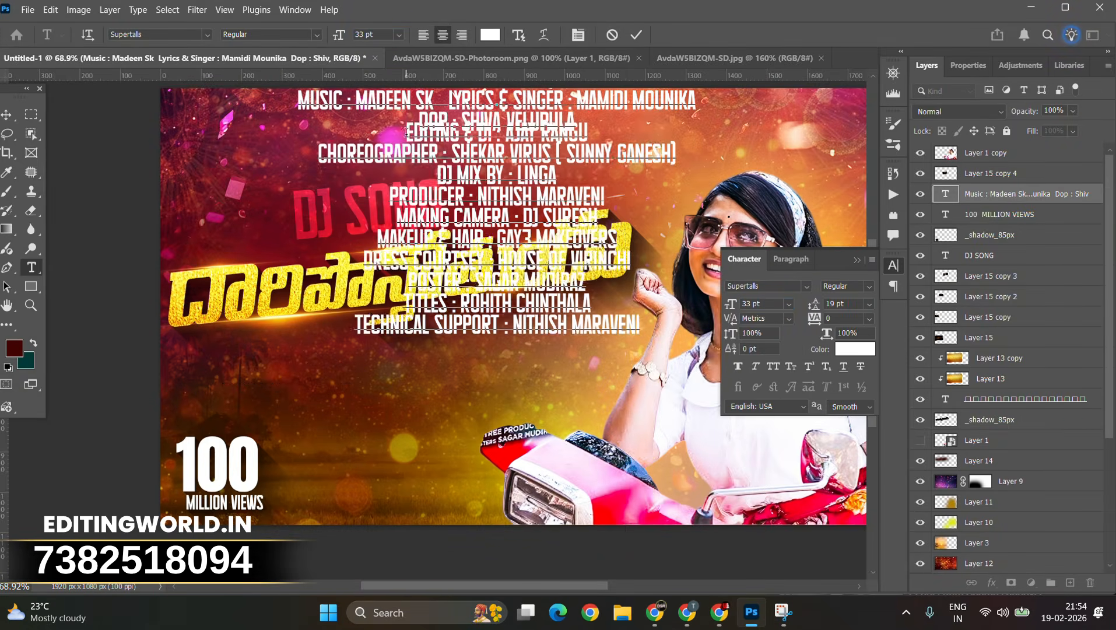
# Step: Remove line breaks in the pasted credits text so the entries run together
pyautogui.press('BackSpace')
pyautogui.click(391, 186)
pyautogui.press('BackSpace')
pyautogui.press('BackSpace')
pyautogui.click(397, 185)
pyautogui.press('BackSpace')
pyautogui.press('BackSpace')
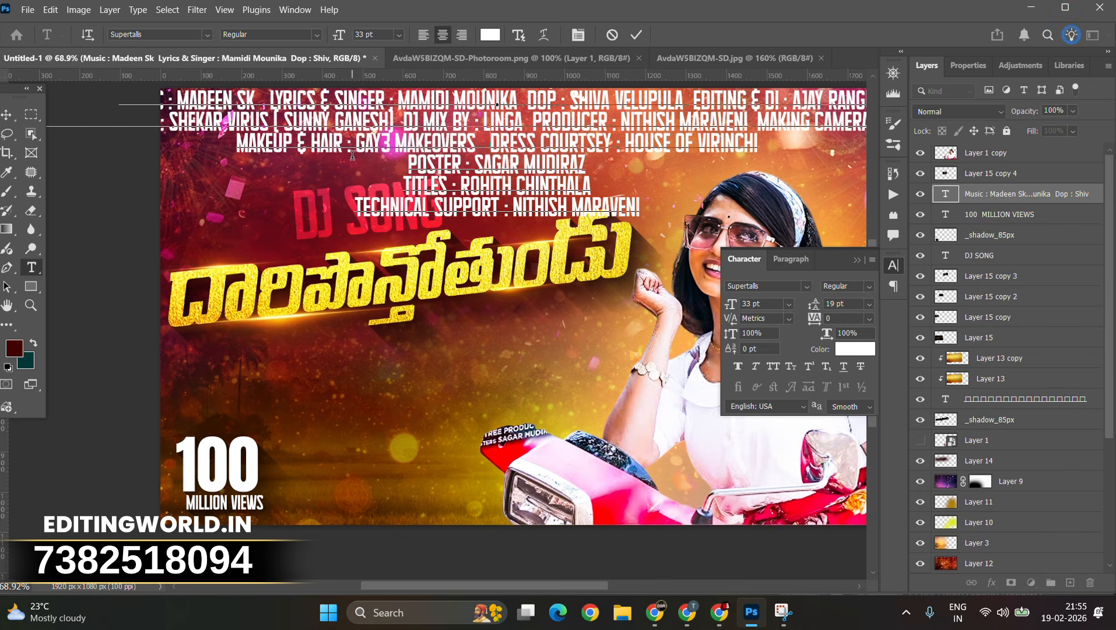
pyautogui.click(381, 156)
pyautogui.press('BackSpace')
pyautogui.press('BackSpace')
pyautogui.click(354, 185)
pyautogui.press('BackSpace')
pyautogui.press('BackSpace')
# Step: Reduce the credits text's font size and add a line break after the editing credit
pyautogui.hotkey('ctrl', 'a')
pyautogui.hotkey('ctrl', 'shift', ',')
pyautogui.hotkey('ctrl', 'shift', ',')
pyautogui.hotkey('ctrl', 'shift', ',')
pyautogui.hotkey('ctrl', 'shift', ',')
pyautogui.hotkey('ctrl', 'shift', ',')
pyautogui.hotkey('ctrl', 'shift', ',')
pyautogui.hotkey('ctrl', 'shift', ',')
pyautogui.click(637, 118)
pyautogui.press('Return')
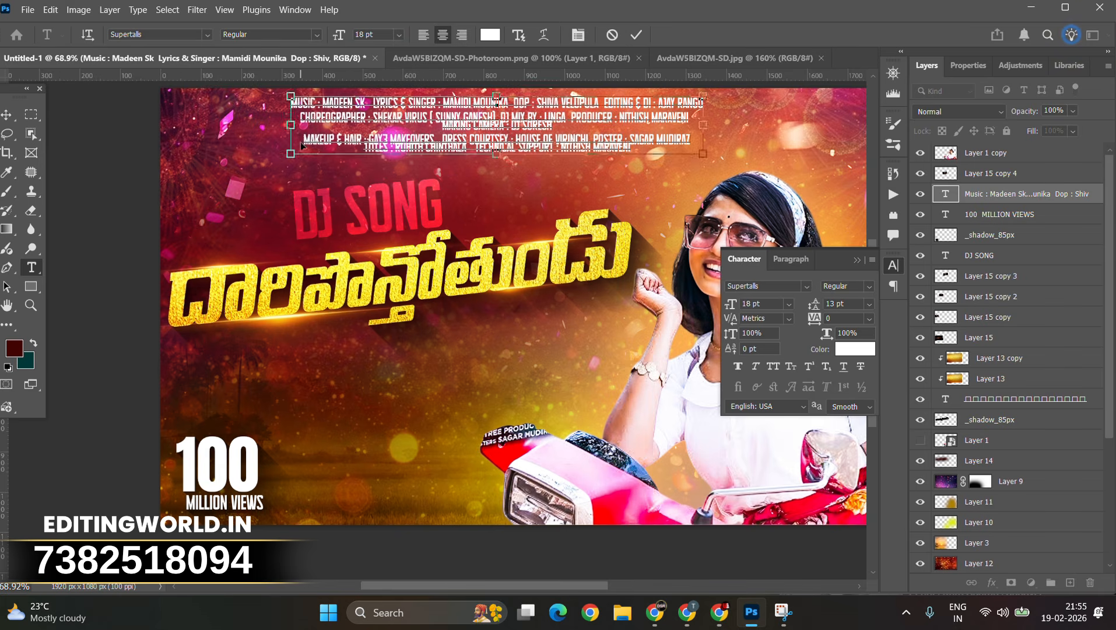
# Step: Rearrange the credits text into four lines by adjusting its line breaks
pyautogui.click(304, 142)
pyautogui.press('BackSpace')
pyautogui.click(651, 133)
pyautogui.press('Return')
pyautogui.click(365, 146)
pyautogui.press('BackSpace')
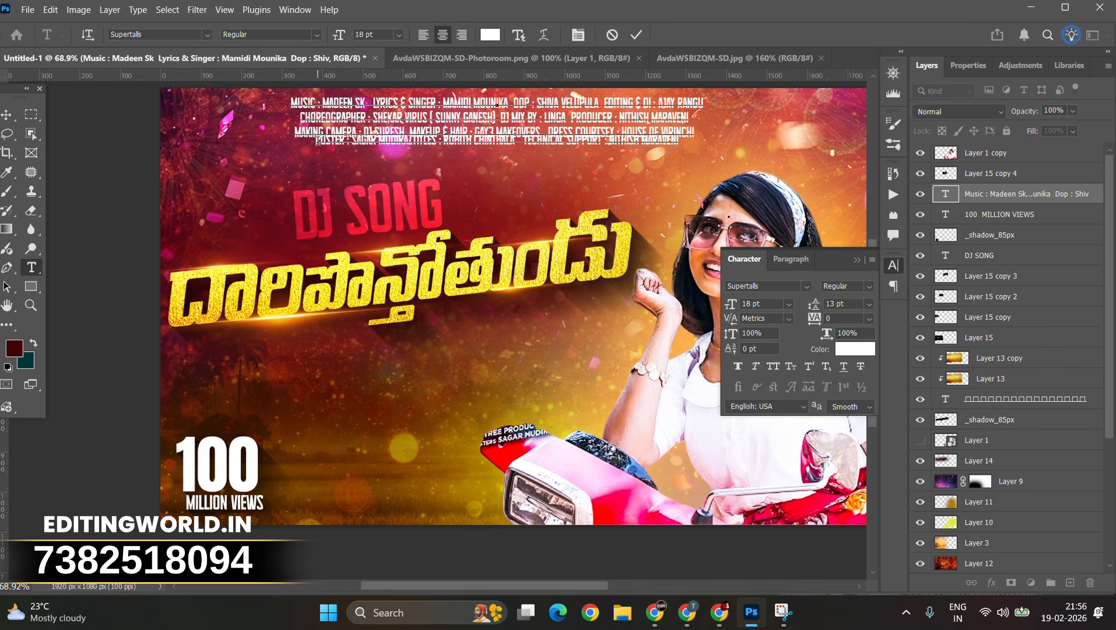
pyautogui.click(318, 140)
pyautogui.press('Return')
# Step: Commit the credits text, move it below the title and rotate it about -4.9°
pyautogui.hotkey('ctrl', 'Return')
pyautogui.press('v')
pyautogui.moveTo(506, 123); pyautogui.dragTo(425, 375)
pyautogui.hotkey('ctrl', 't')
pyautogui.rightClick(523, 384)
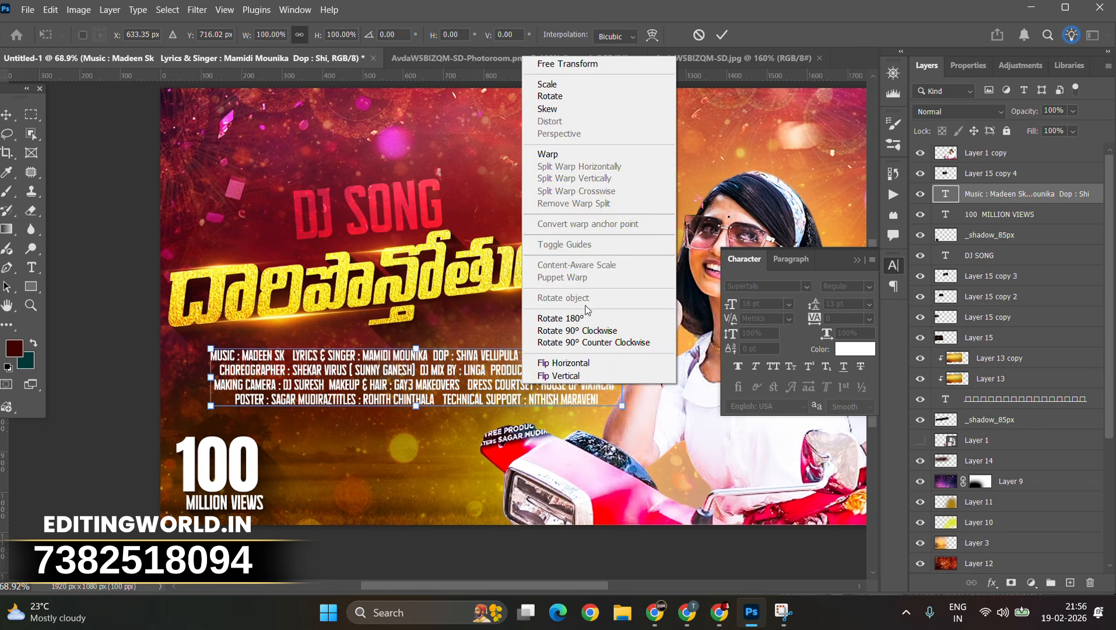
pyautogui.click(547, 113)
pyautogui.moveTo(623, 377); pyautogui.dragTo(616, 348)
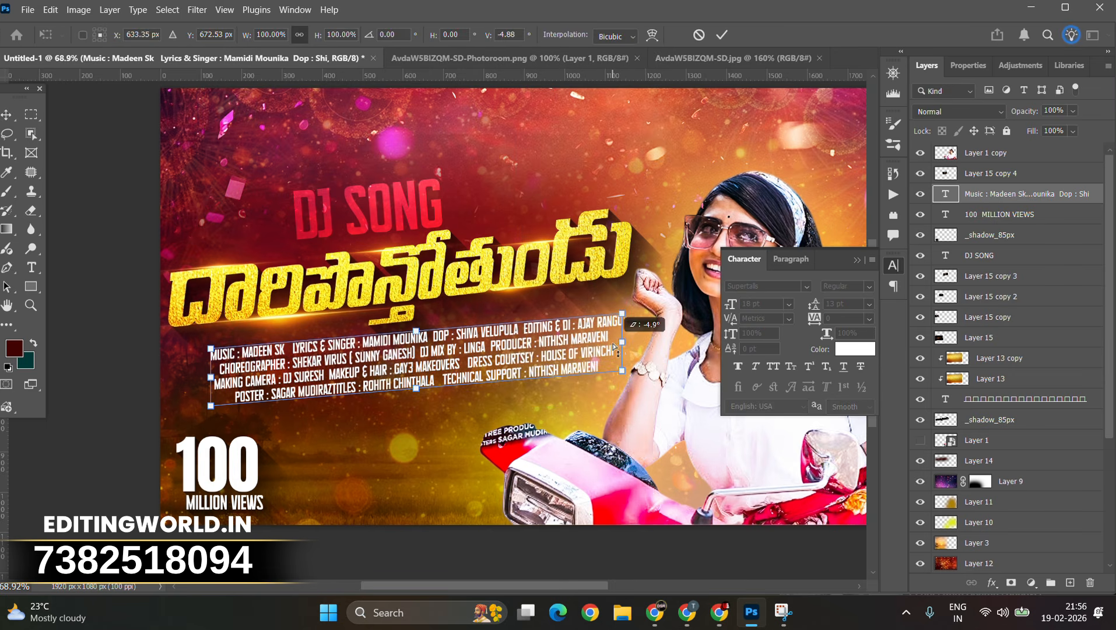
# Step: Scale the credits text down and position it under the title's left side
pyautogui.hotkey('ctrl', 't')
pyautogui.moveTo(622, 405); pyautogui.dragTo(519, 384)
pyautogui.moveTo(446, 354); pyautogui.dragTo(484, 358)
pyautogui.press('Return')
pyautogui.scroll(-3, 484, 358)
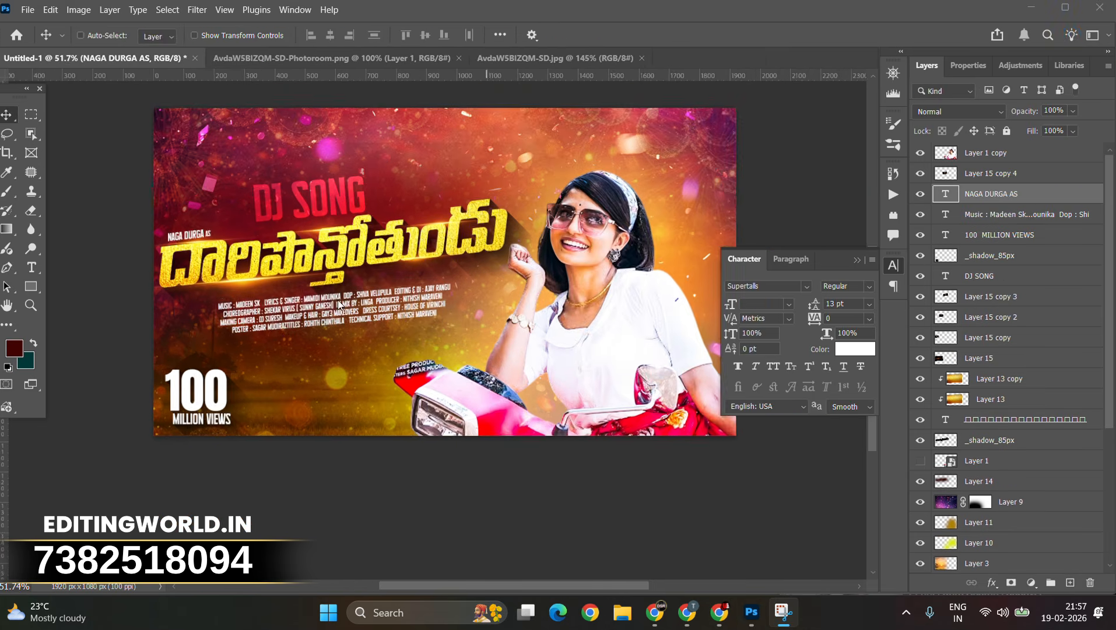
pyautogui.scroll(3, 340, 305)
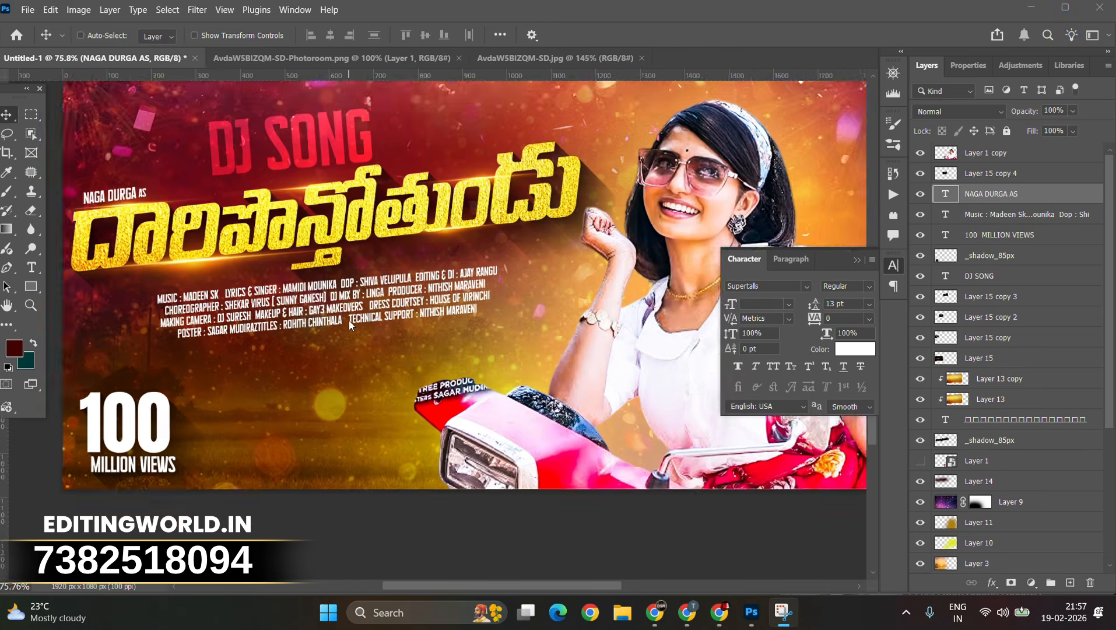
# Step: Select the credits text and nudge it slightly down
pyautogui.rightClick(453, 281)
pyautogui.click(483, 286)
pyautogui.moveTo(481, 285); pyautogui.dragTo(478, 292)
# Step: Select the small name text above the title and nudge it slightly up
pyautogui.rightClick(111, 181)
pyautogui.click(113, 187)
pyautogui.moveTo(112, 186); pyautogui.dragTo(112, 176)
pyautogui.scroll(-3, 112, 176)
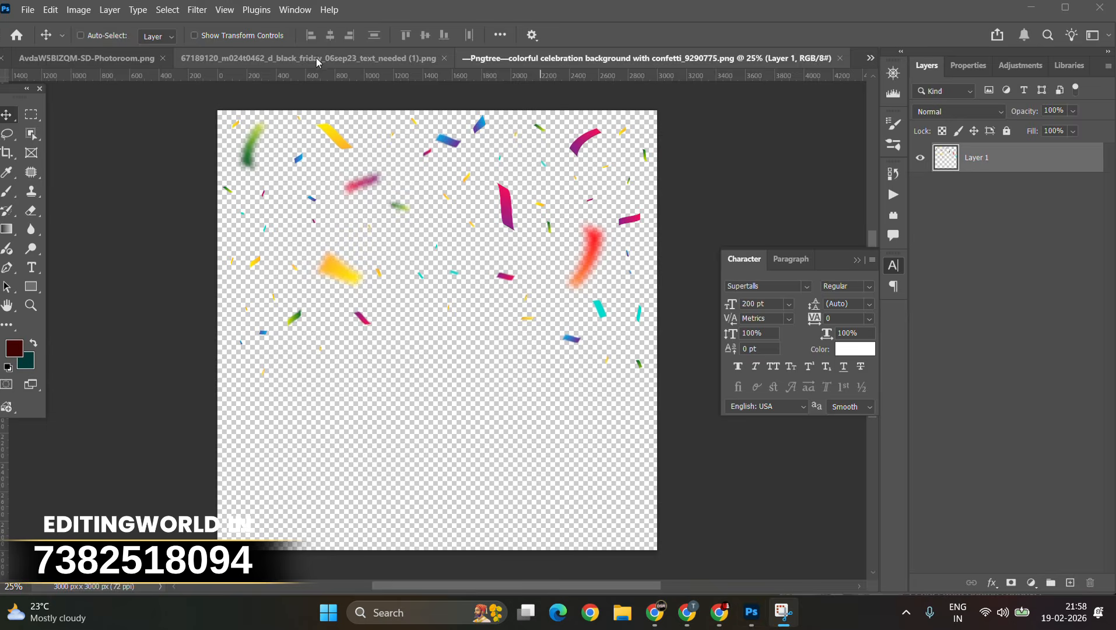
# Step: Copy the Pngtree confetti celebration image into the thumbnail as a new layer
pyautogui.click(318, 62)
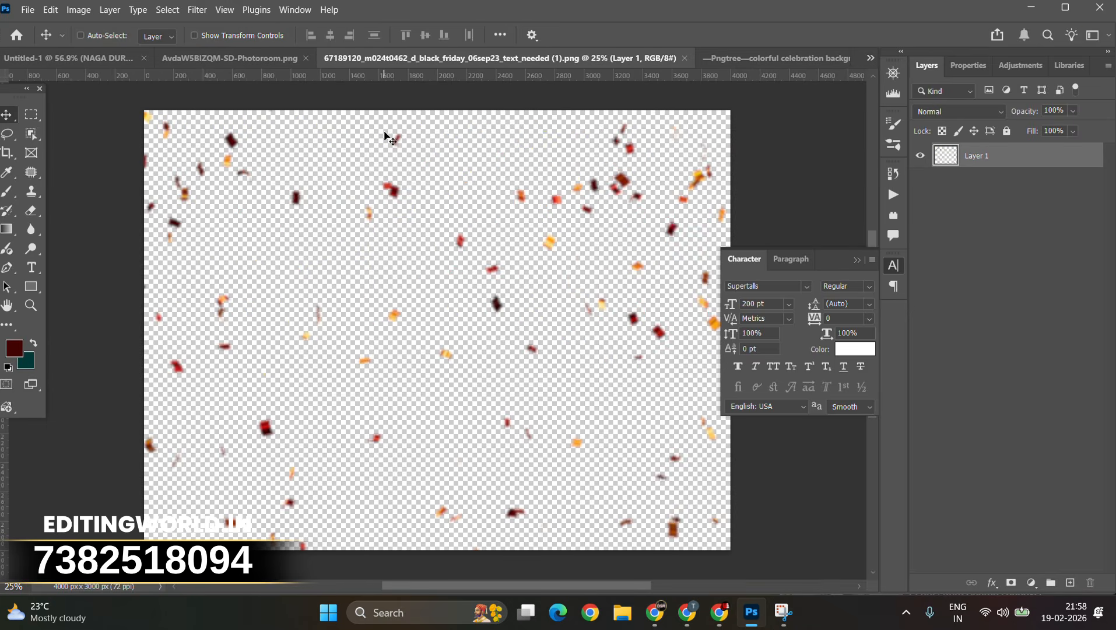
pyautogui.click(684, 59)
pyautogui.moveTo(476, 235); pyautogui.dragTo(302, 119)
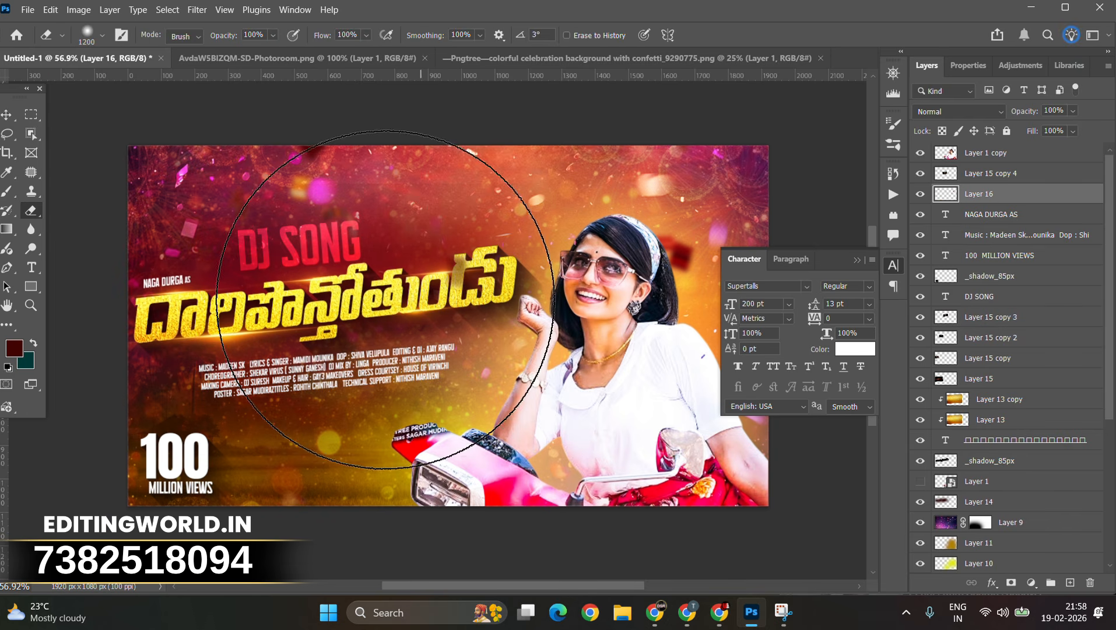
# Step: Paste the confetti image as a new layer low in the thumbnail's layer stack
pyautogui.press('v')
pyautogui.scroll(-3, 972, 482)
pyautogui.click(973, 420)
pyautogui.hotkey('ctrl', 'v')
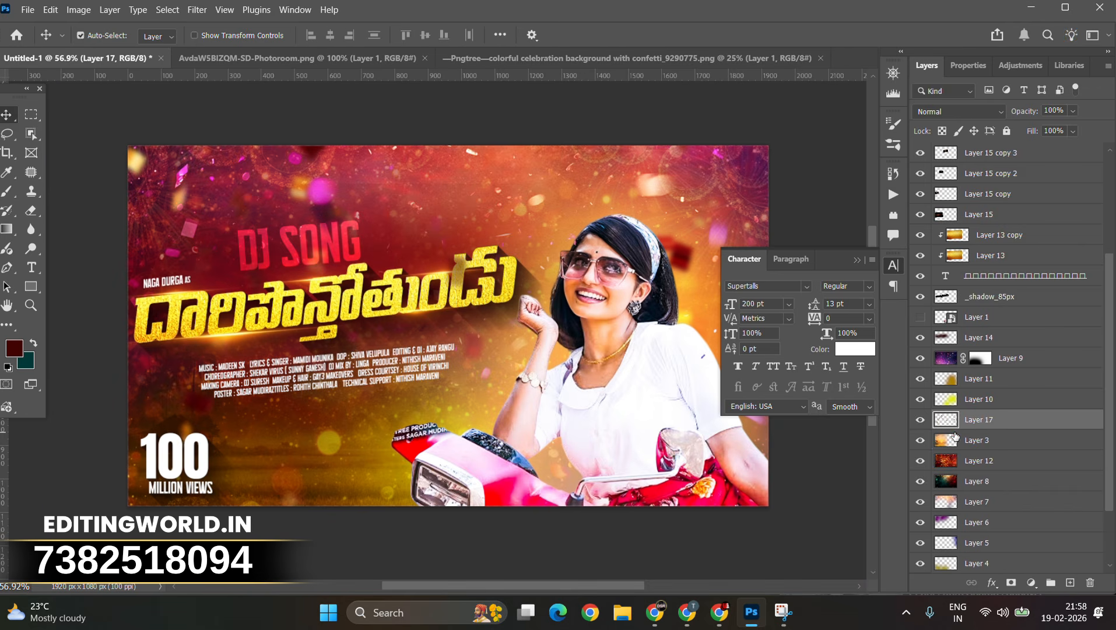
# Step: Set the pasted confetti layer's blend mode to Screen
pyautogui.click(960, 111)
pyautogui.click(934, 251)
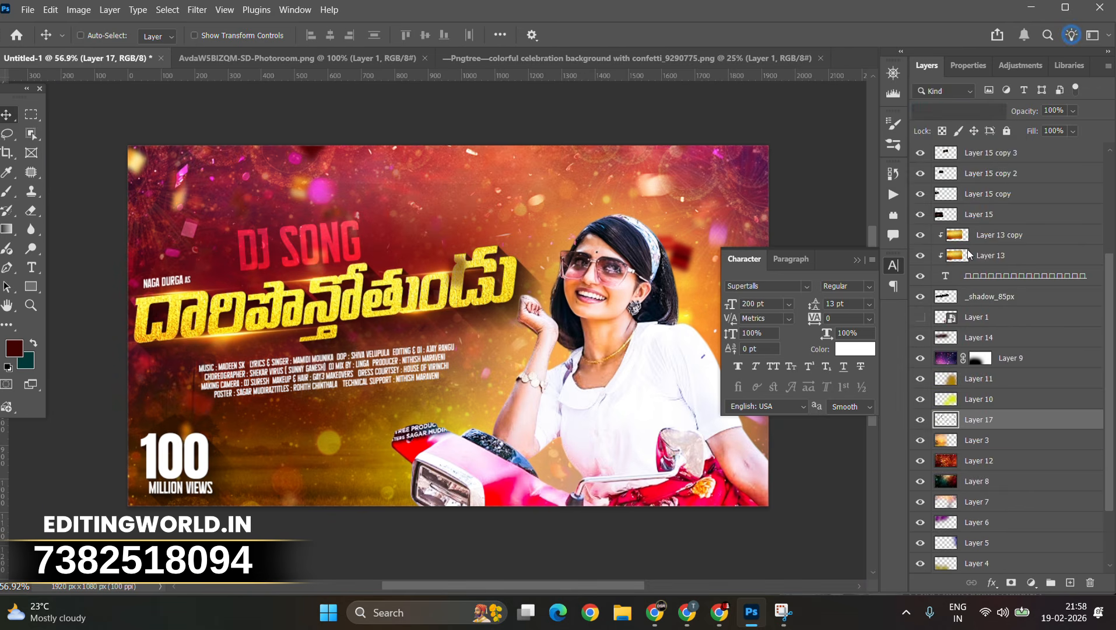
# Step: Bring the confetti image from its document into the thumbnail again as additional confetti layers
pyautogui.click(686, 59)
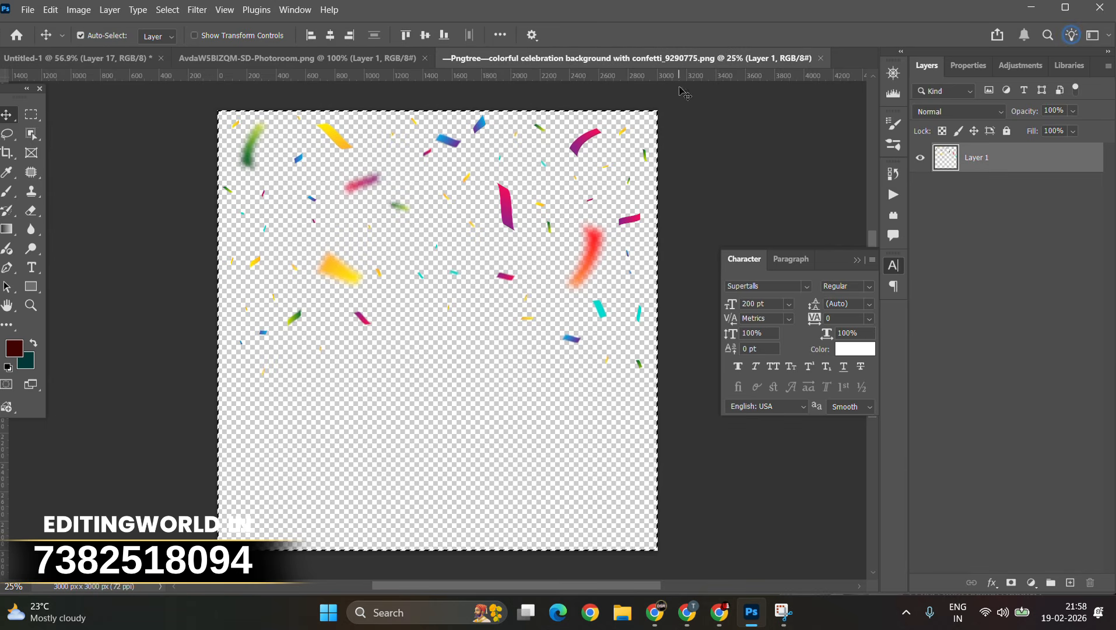
pyautogui.click(425, 58)
pyautogui.moveTo(78, 61); pyautogui.dragTo(581, 283)
pyautogui.moveTo(387, 204); pyautogui.dragTo(336, 183)
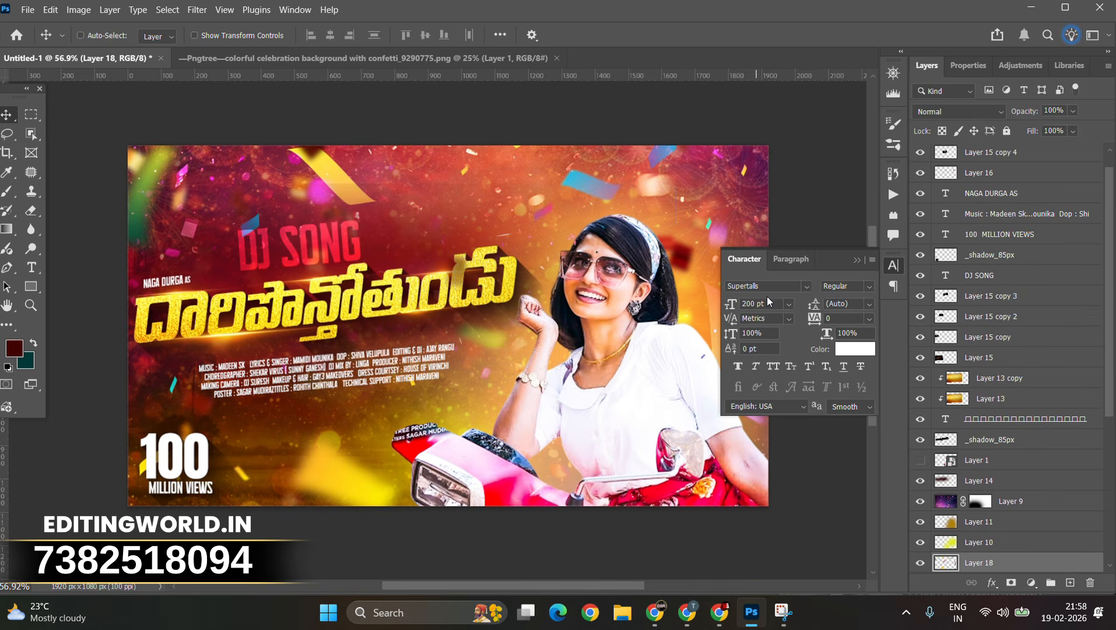
pyautogui.hotkey('ctrl', 'v')
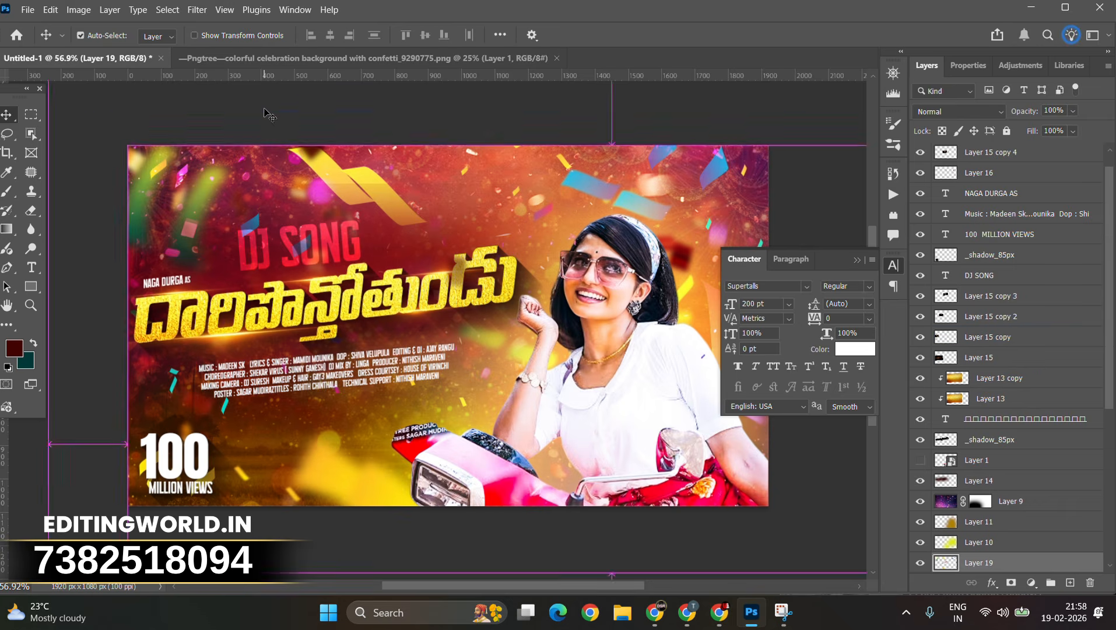
# Step: Scale the newest confetti layer down and move it over the right half of the thumbnail
pyautogui.hotkey('ctrl', 't')
pyautogui.scroll(-6, 531, 192)
pyautogui.moveTo(829, 532); pyautogui.dragTo(587, 405)
pyautogui.moveTo(526, 376); pyautogui.dragTo(479, 421)
pyautogui.press('Return')
pyautogui.scroll(5, 484, 403)
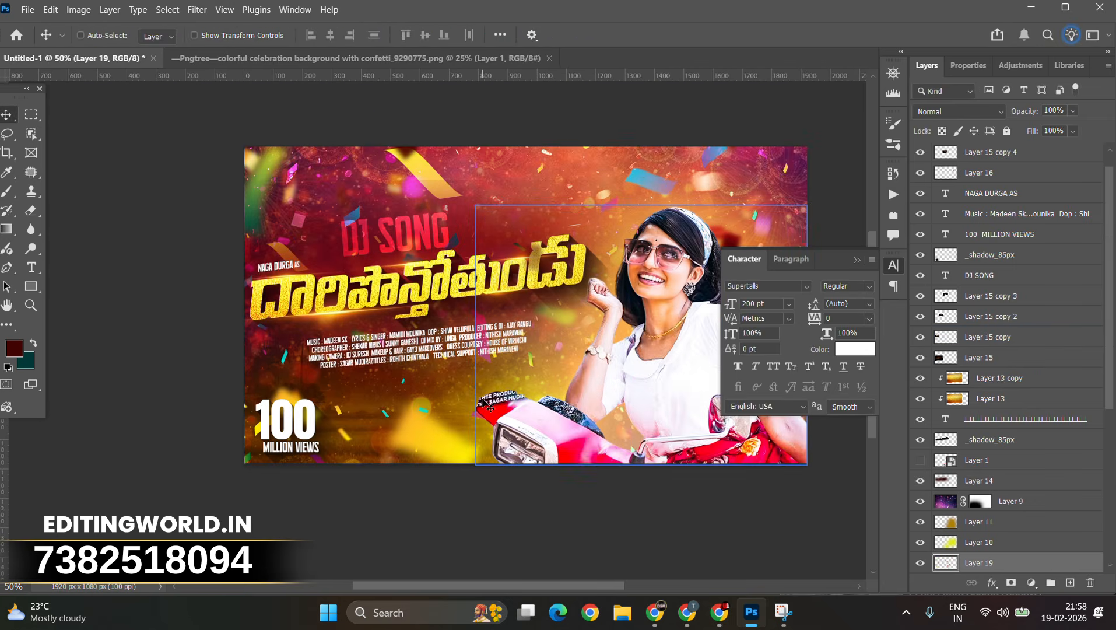
pyautogui.rightClick(533, 225)
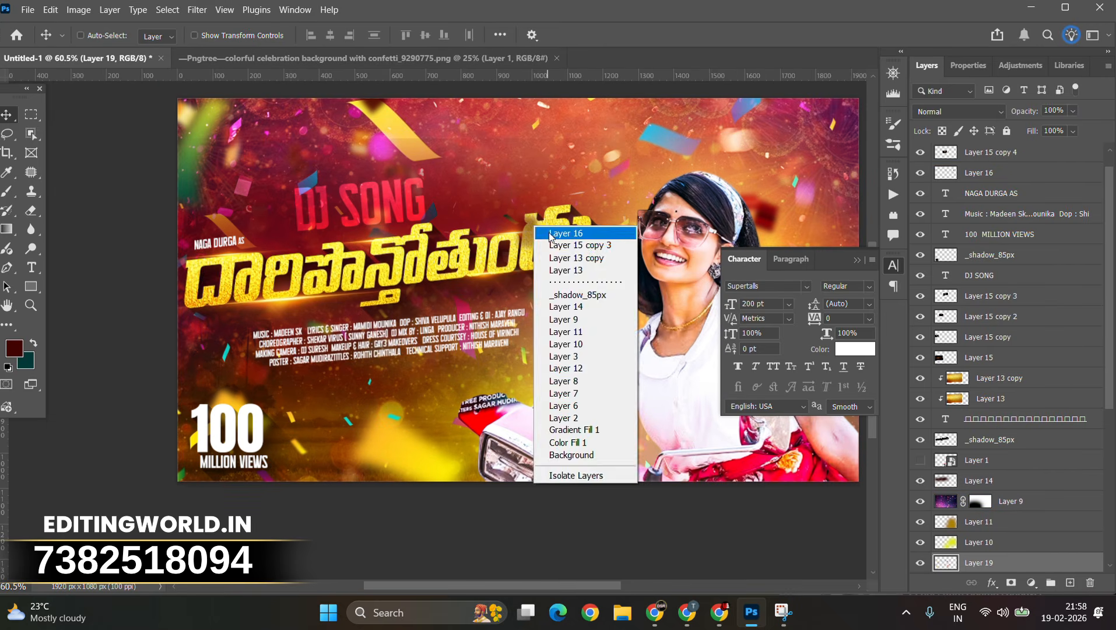
pyautogui.click(549, 232)
pyautogui.press('e')
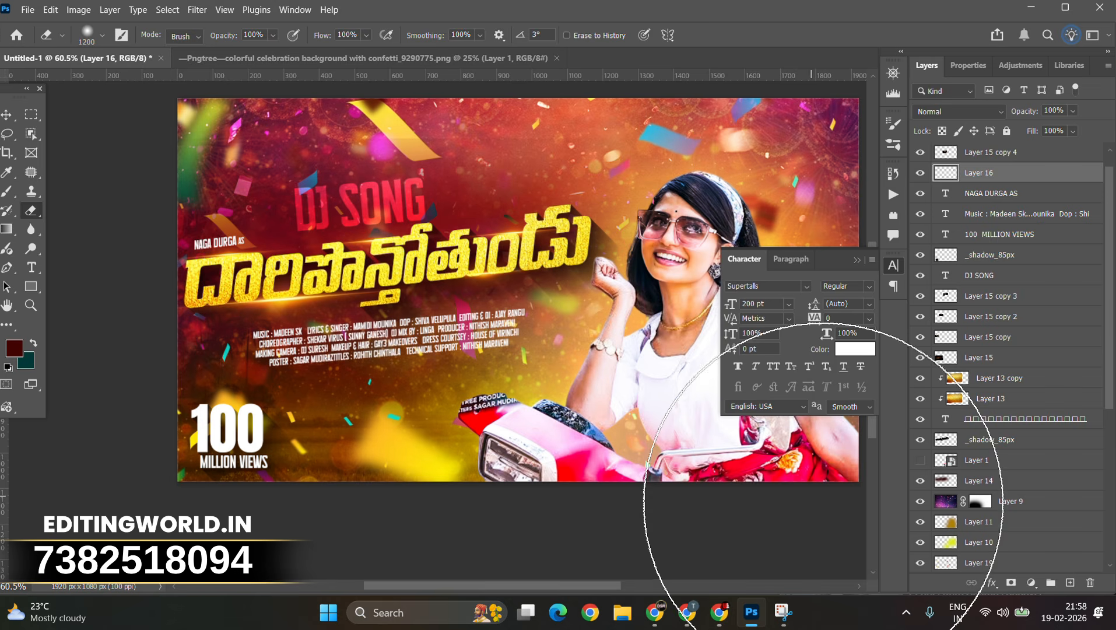
pyautogui.press('v')
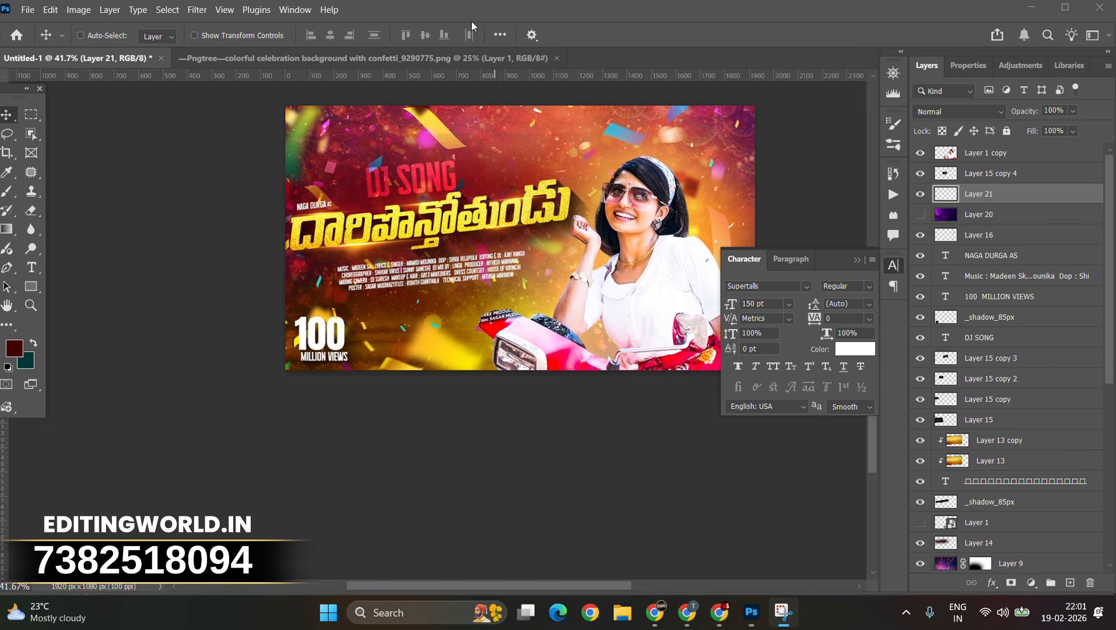
pyautogui.scroll(-5, 433, 297)
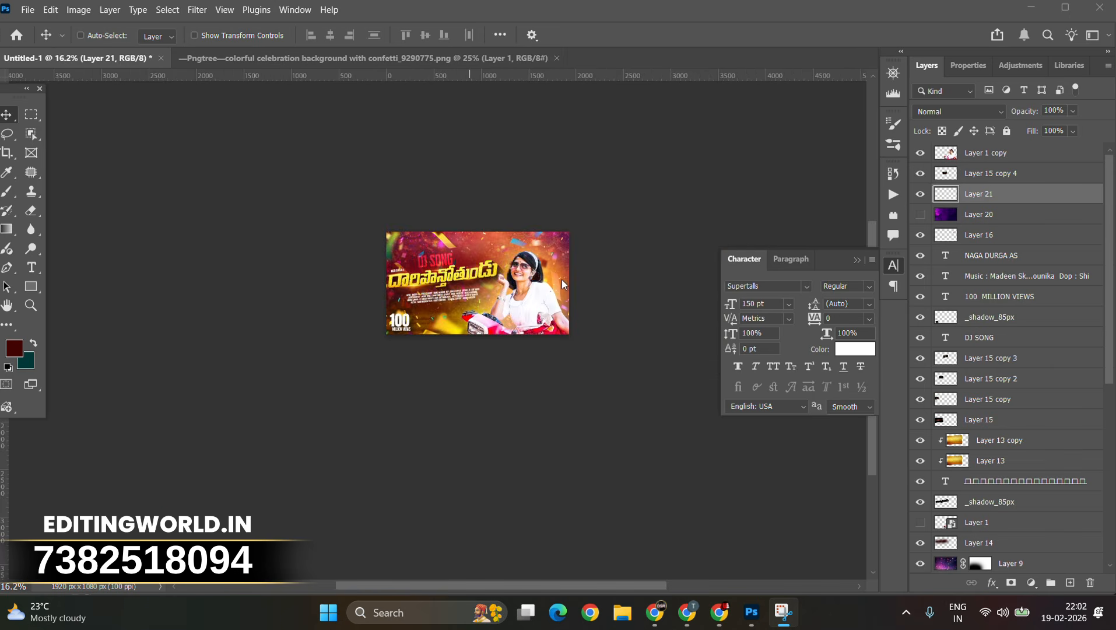
pyautogui.scroll(2, 556, 279)
pyautogui.scroll(-2, 557, 279)
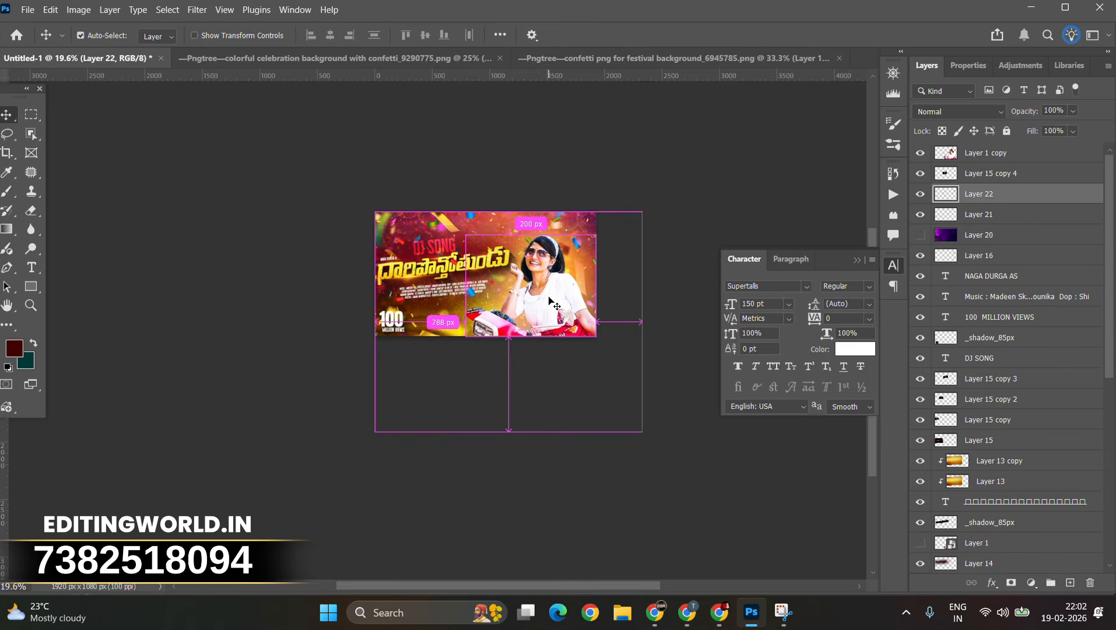
pyautogui.hotkey('ctrl', 't')
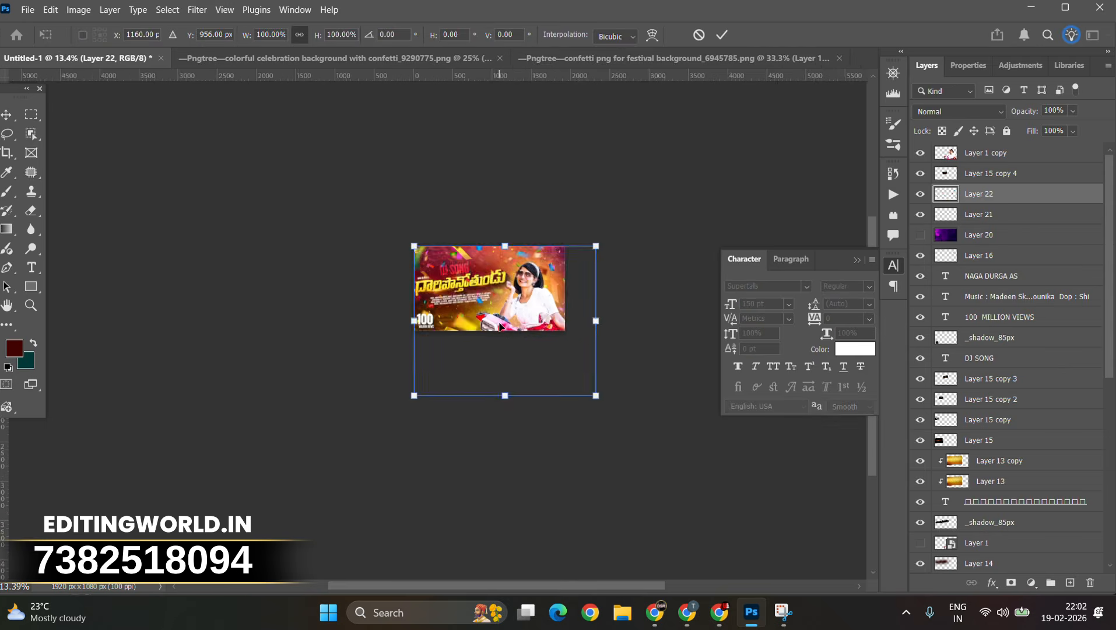
pyautogui.scroll(7, 500, 323)
pyautogui.moveTo(506, 335); pyautogui.dragTo(477, 293)
pyautogui.press('Escape')
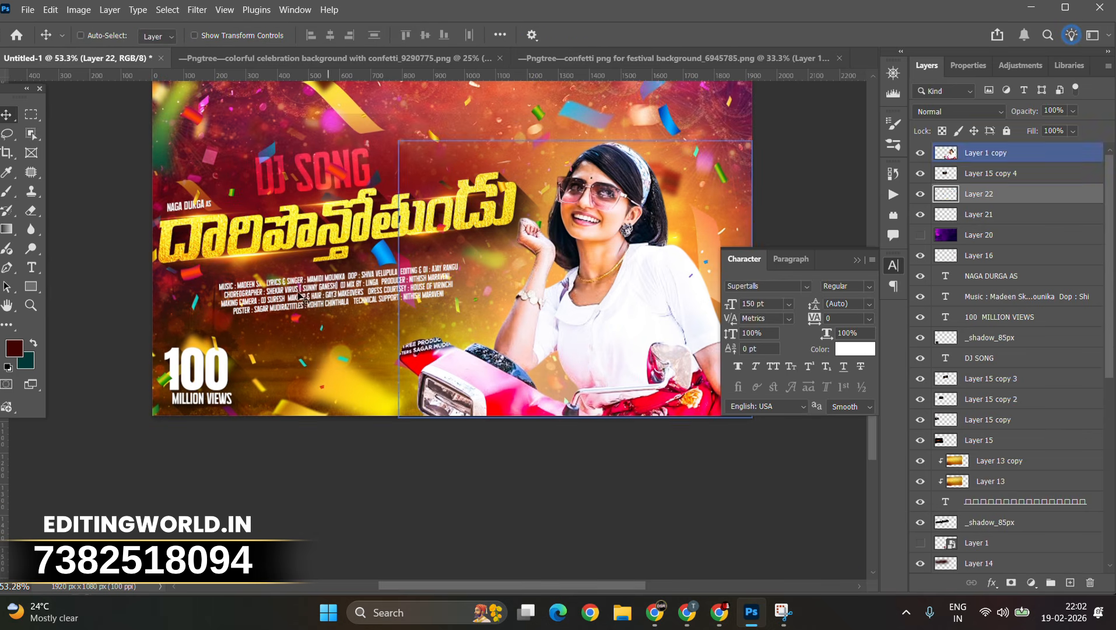
# Step: Apply a Motion Blur at angle 0 to the top confetti layer
pyautogui.click(196, 10)
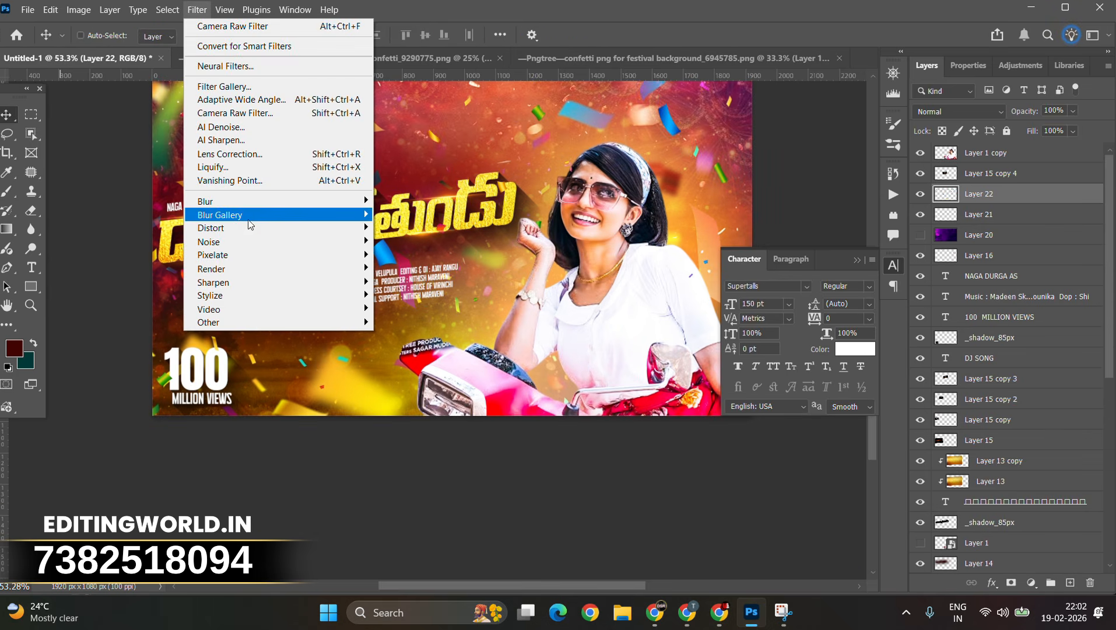
pyautogui.moveTo(237, 204)
pyautogui.click(401, 282)
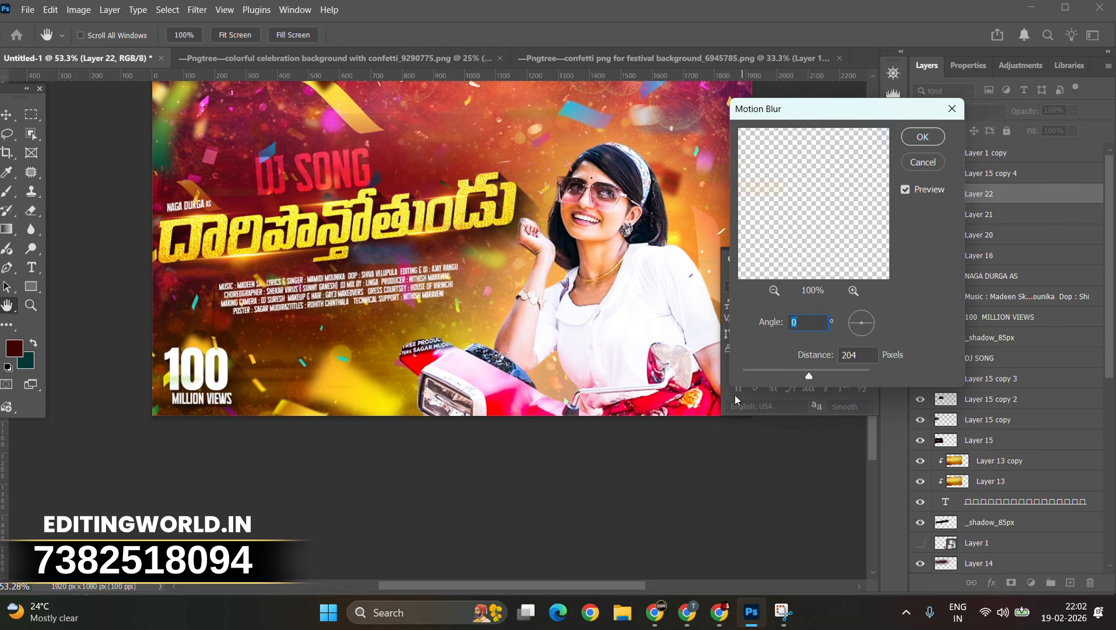
pyautogui.click(766, 374)
pyautogui.click(922, 136)
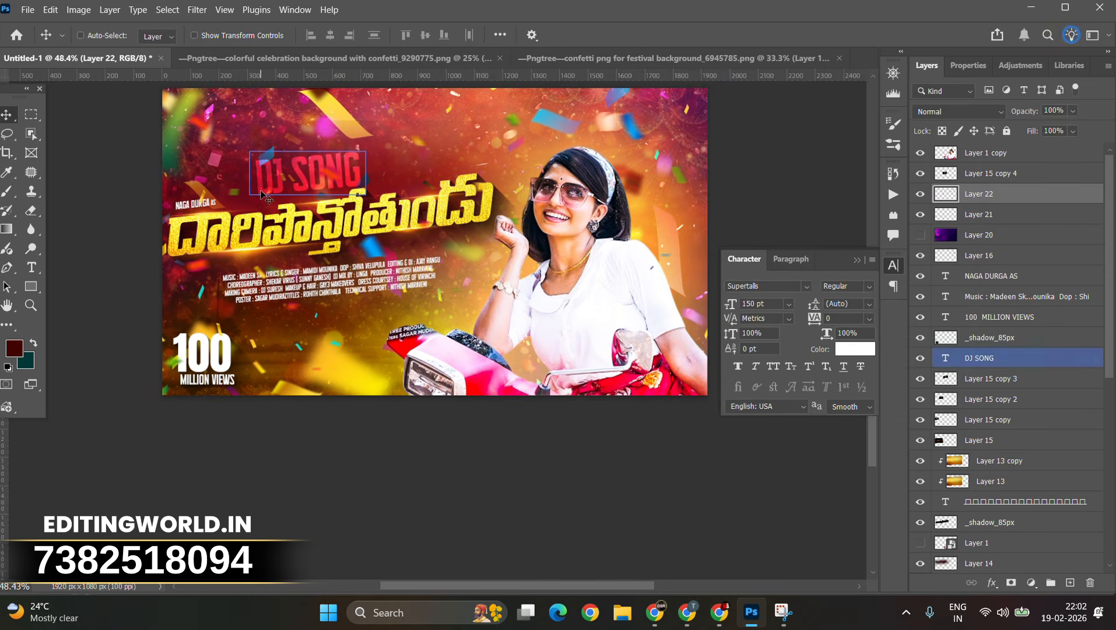
# Step: Repeat the same Motion Blur on the confetti layer beneath it
pyautogui.click(979, 218)
pyautogui.click(197, 10)
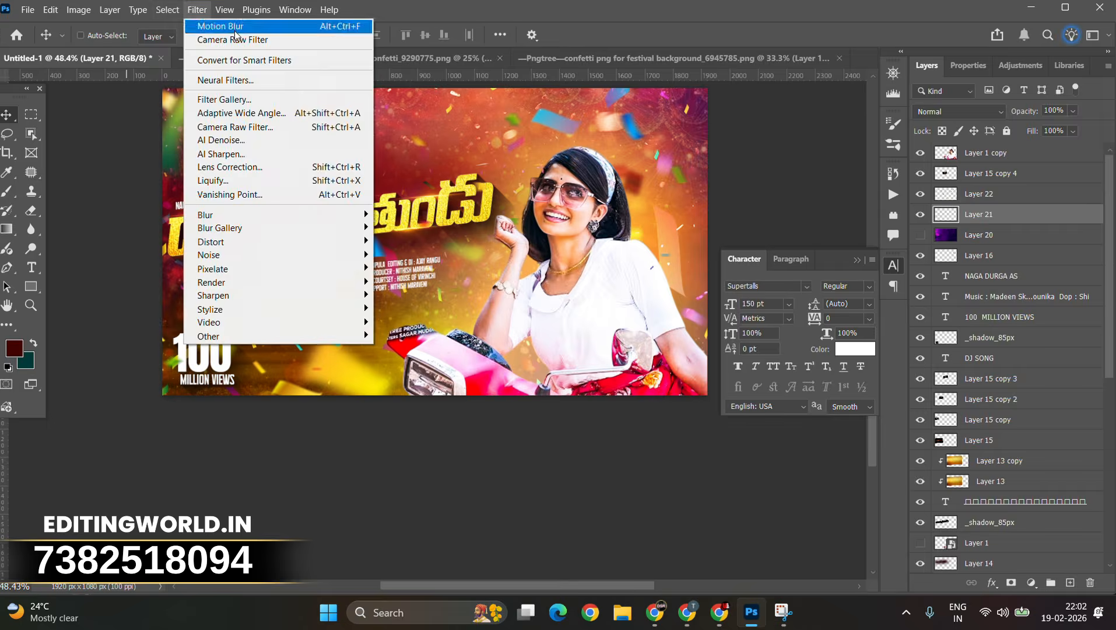
pyautogui.click(235, 30)
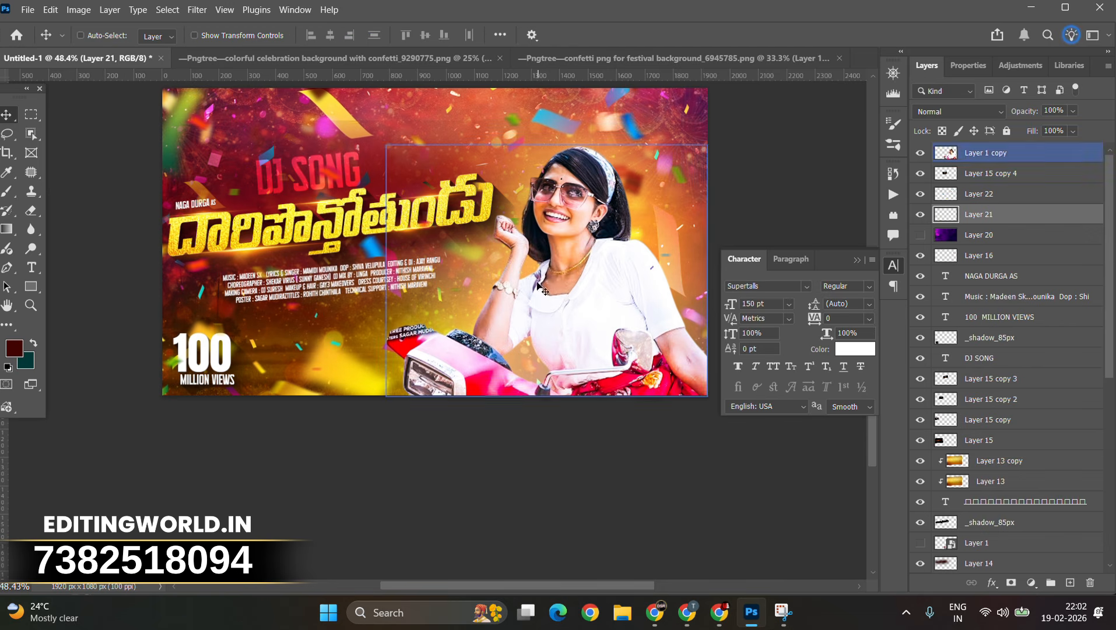
# Step: Add a Drop Shadow to the credits text with distance 0 px, spread 16% and size 7 px
pyautogui.scroll(1, 291, 267)
pyautogui.rightClick(414, 269)
pyautogui.click(437, 277)
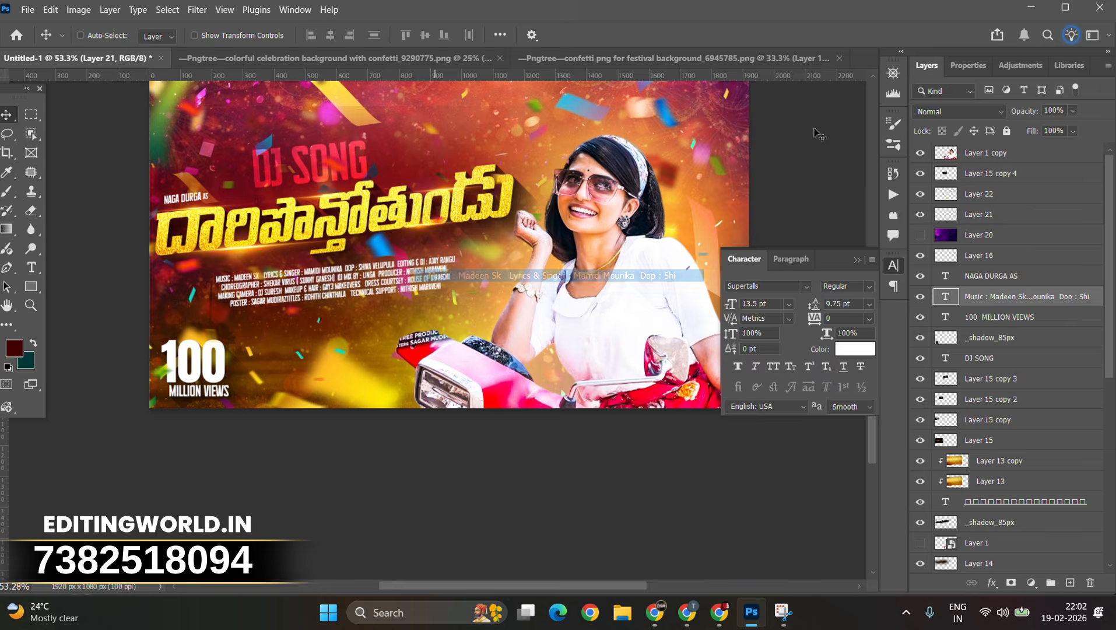
pyautogui.click(958, 111)
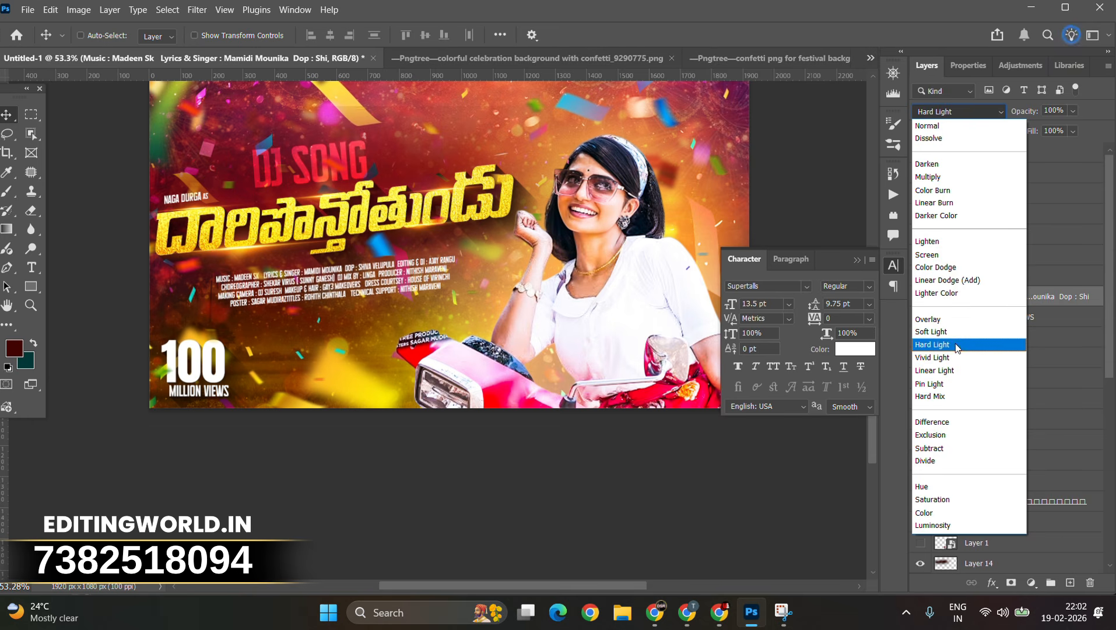
pyautogui.click(944, 128)
pyautogui.rightClick(996, 295)
pyautogui.click(907, 250)
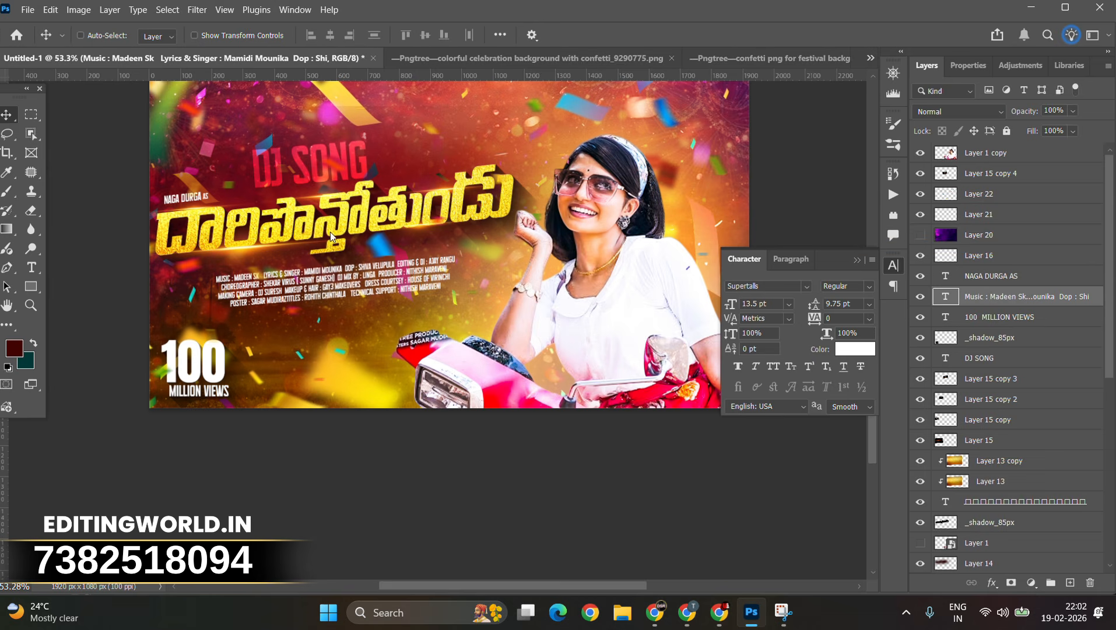
pyautogui.click(606, 430)
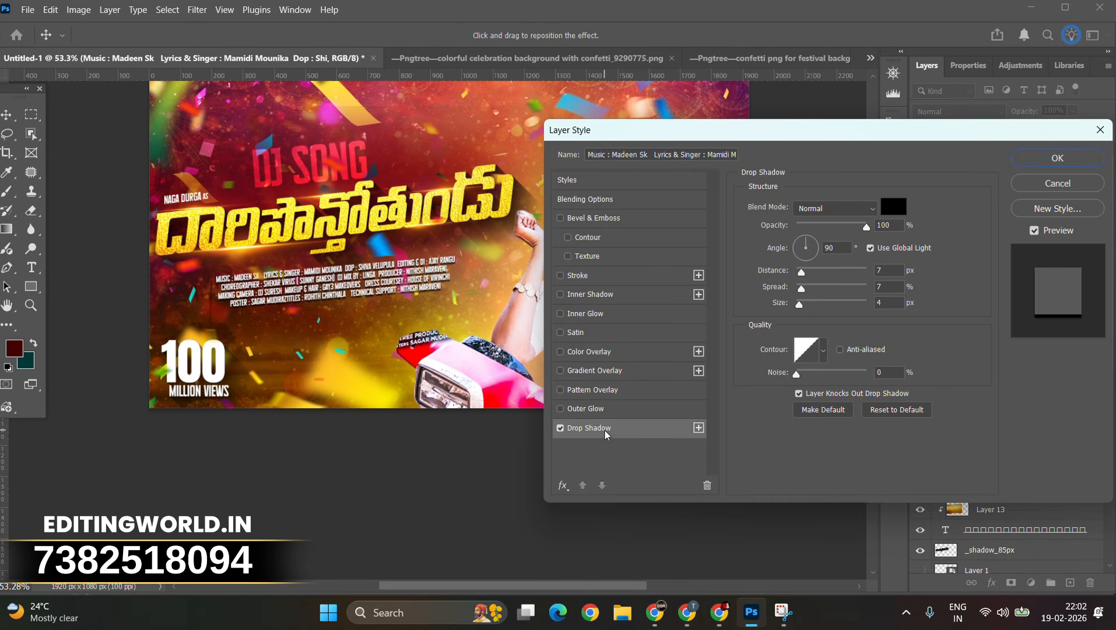
pyautogui.moveTo(809, 303)
pyautogui.mouseDown()
pyautogui.moveTo(793, 304)
pyautogui.moveTo(812, 303)
pyautogui.moveTo(803, 304)
pyautogui.mouseUp()
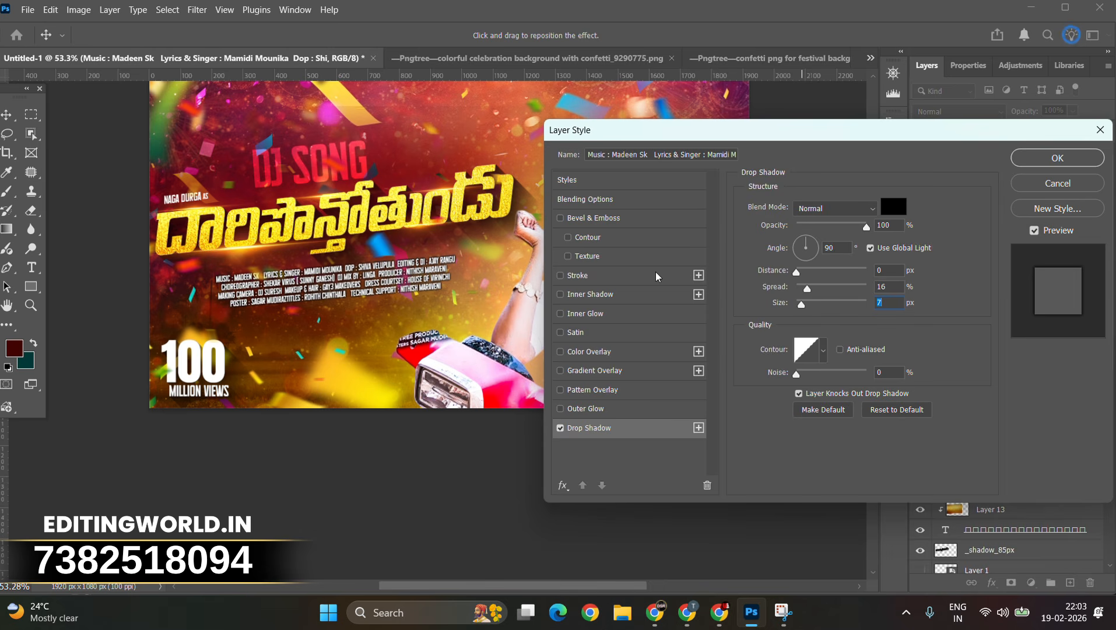
pyautogui.click(1048, 167)
pyautogui.scroll(1, 368, 245)
pyautogui.scroll(-2, 368, 245)
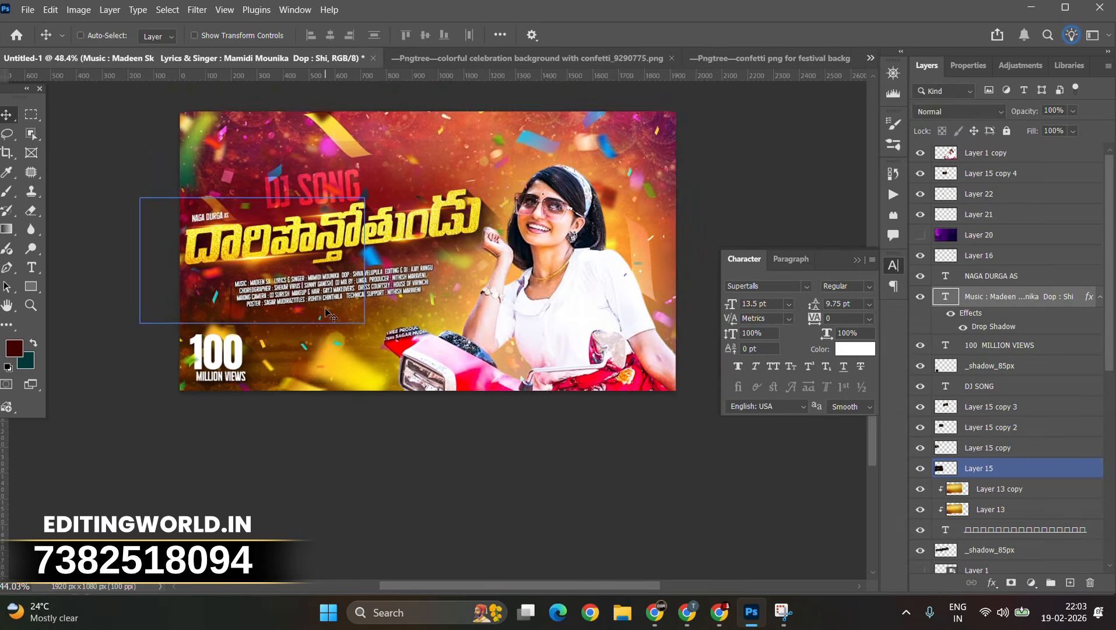
# Step: Select the _shadow_85px layer and fine-tune its opacity
pyautogui.scroll(3, 367, 245)
pyautogui.rightClick(543, 210)
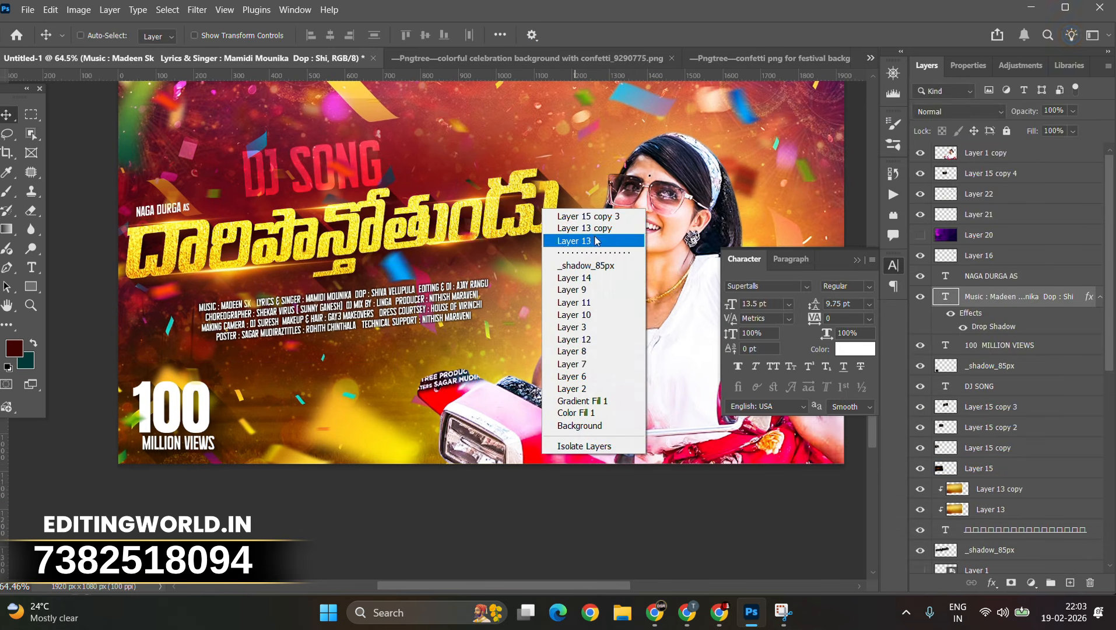
pyautogui.click(605, 267)
pyautogui.click(1074, 112)
pyautogui.moveTo(1094, 129)
pyautogui.mouseDown()
pyautogui.moveTo(1110, 131)
pyautogui.moveTo(1092, 130)
pyautogui.mouseUp()
pyautogui.scroll(-3, 449, 227)
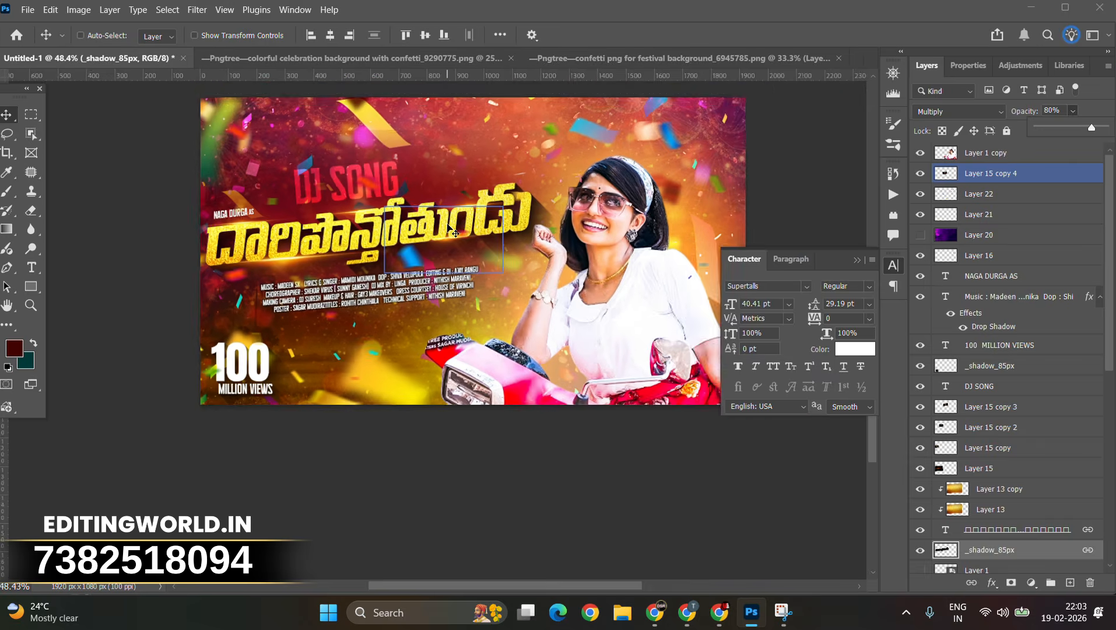
# Step: Select the top layer and stamp all visible layers into a new merged layer
pyautogui.scroll(2, 451, 230)
pyautogui.scroll(-1, 455, 234)
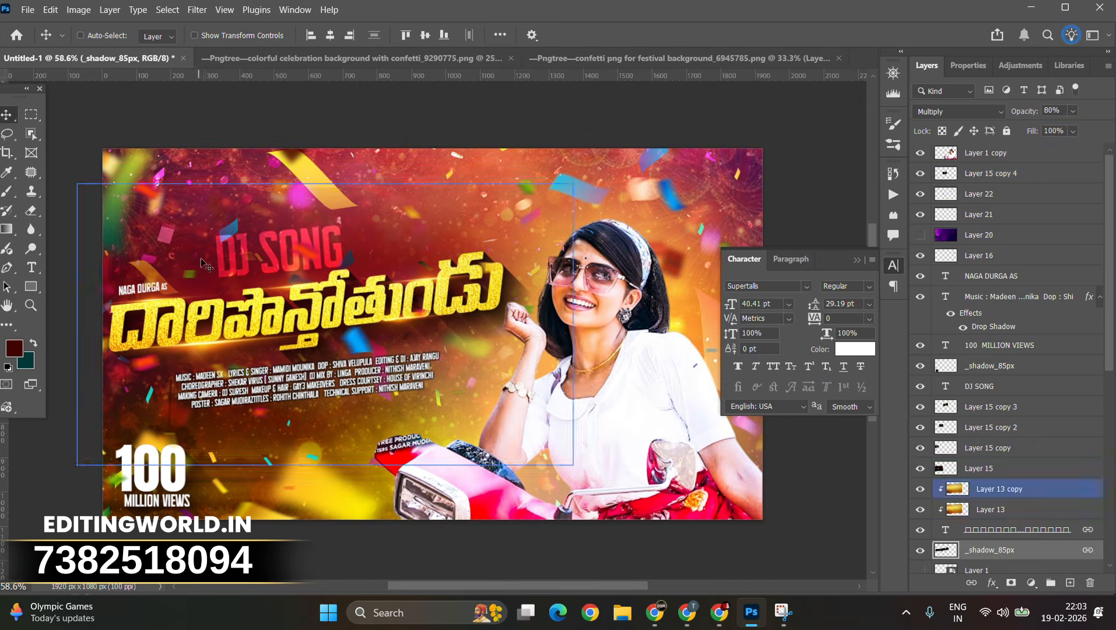
pyautogui.scroll(1, 330, 369)
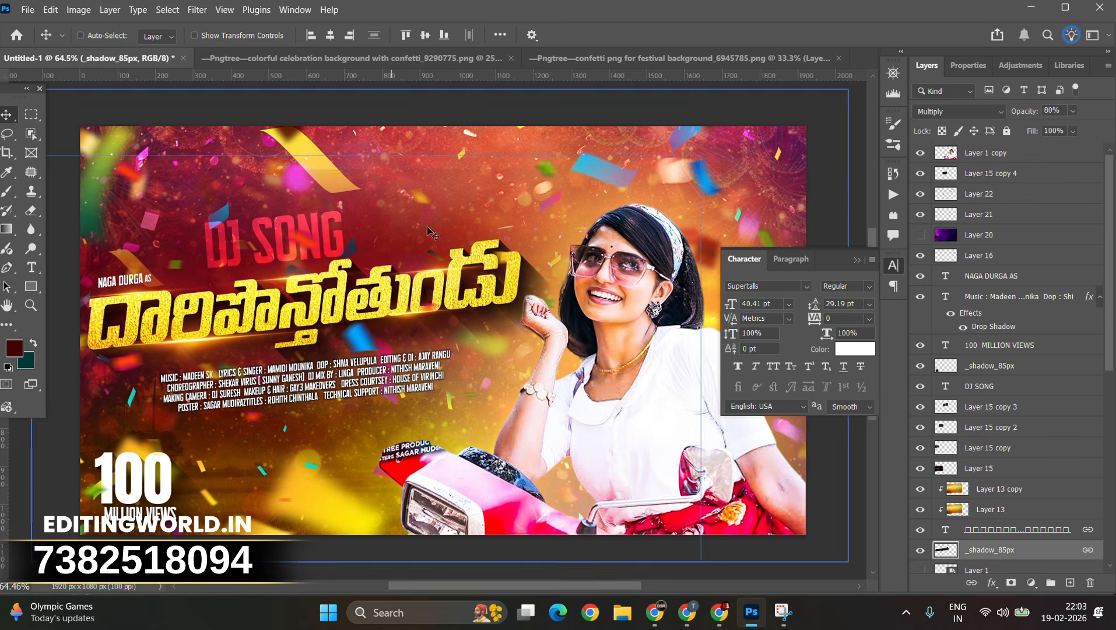
pyautogui.click(1046, 159)
pyautogui.hotkey('ctrl', 'a')
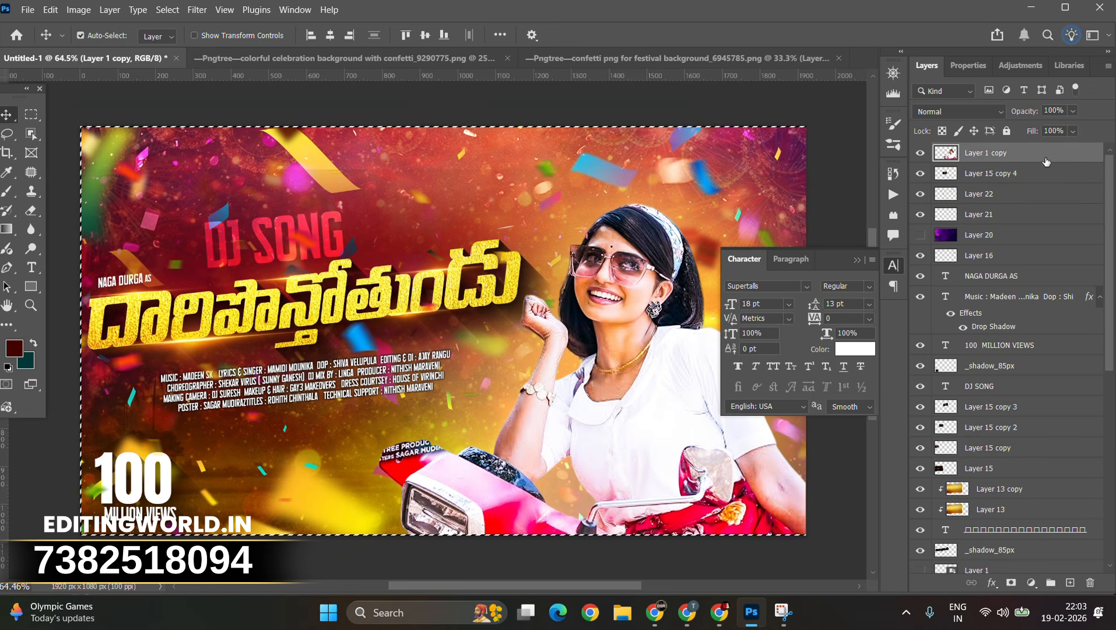
pyautogui.hotkey('ctrl', 'shift', 'alt', 'e')
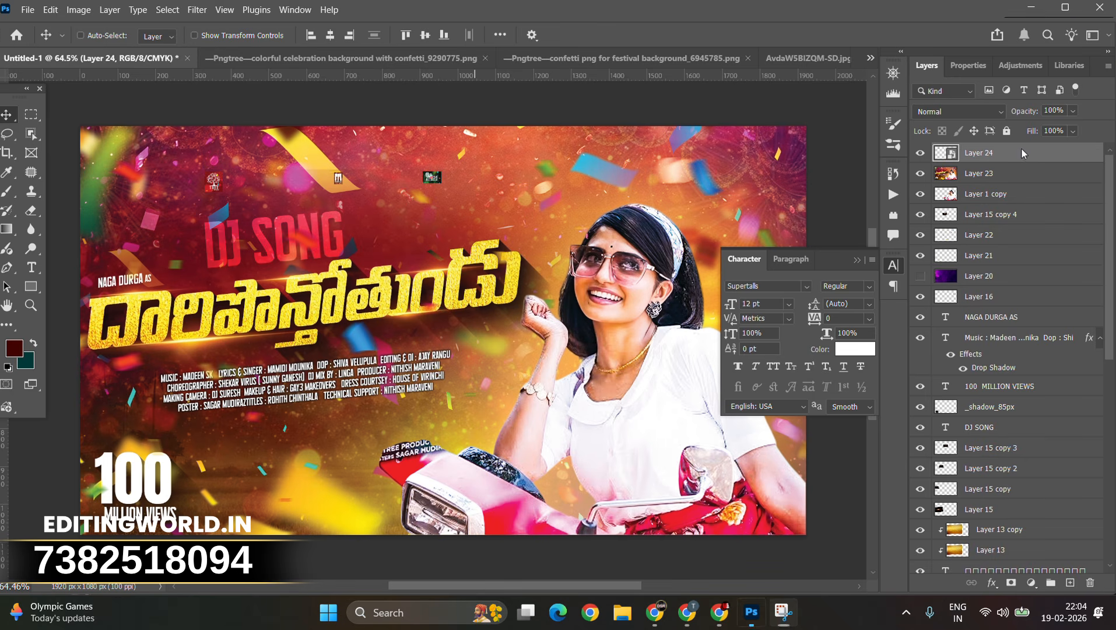
# Step: Scale up the logos layer so the three logos spread across the thumbnail's top edge
pyautogui.click(1022, 153)
pyautogui.hotkey('ctrl', 'a')
pyautogui.hotkey('ctrl', 'd')
pyautogui.hotkey('ctrl', 't')
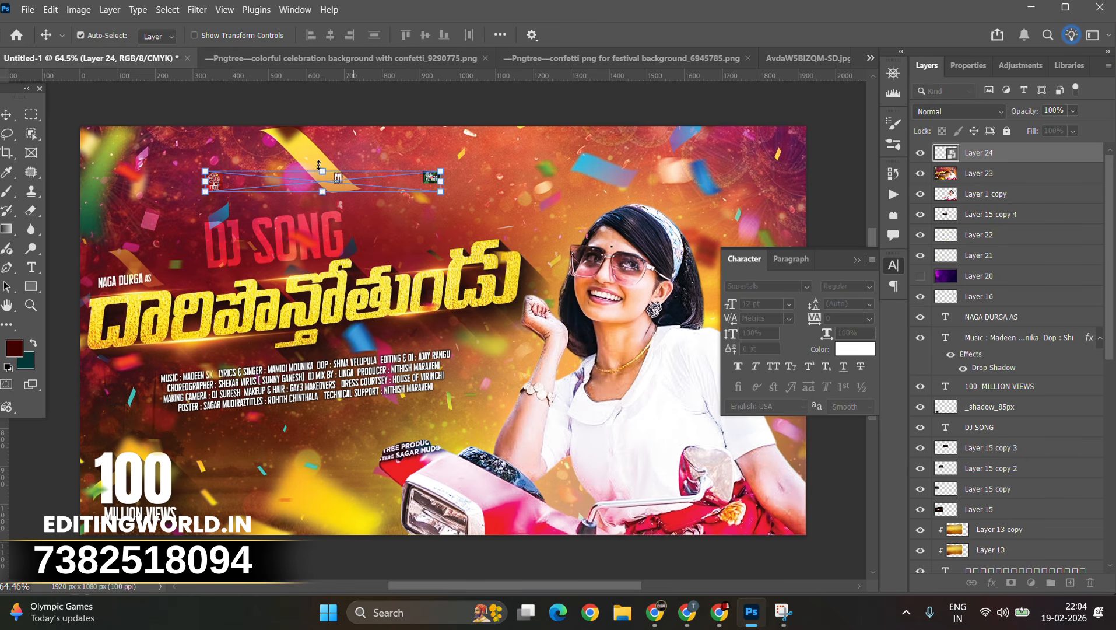
pyautogui.moveTo(441, 182); pyautogui.dragTo(849, 221)
pyautogui.moveTo(741, 192); pyautogui.dragTo(672, 162)
pyautogui.press('Return')
# Step: Set the logos layer's blend mode to Screen
pyautogui.click(958, 110)
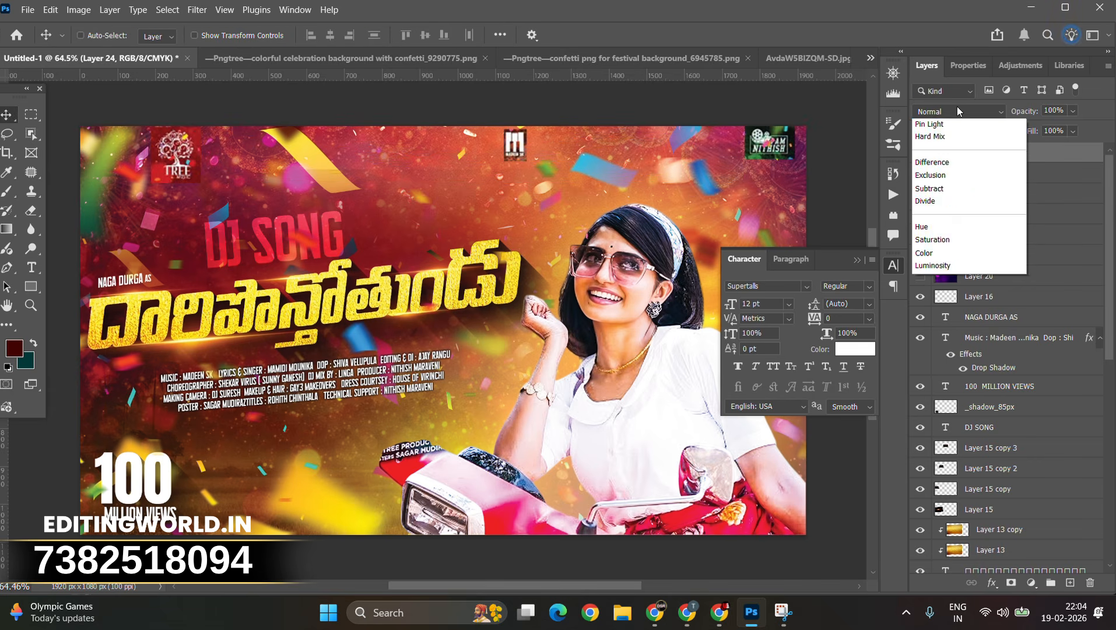
pyautogui.click(936, 251)
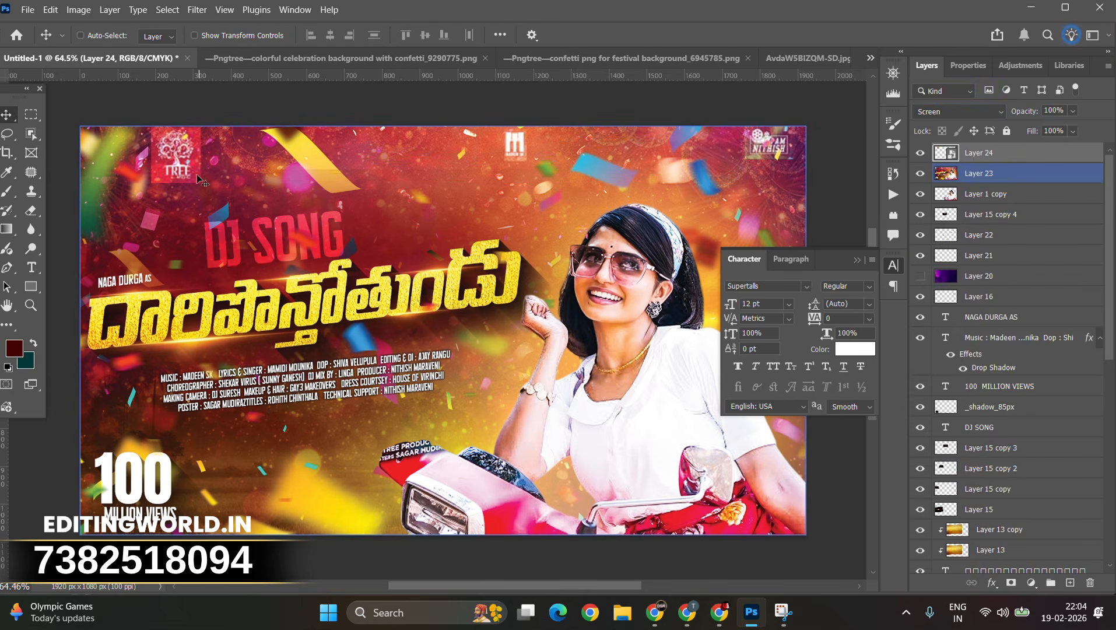
pyautogui.rightClick(31, 210)
pyautogui.click(82, 233)
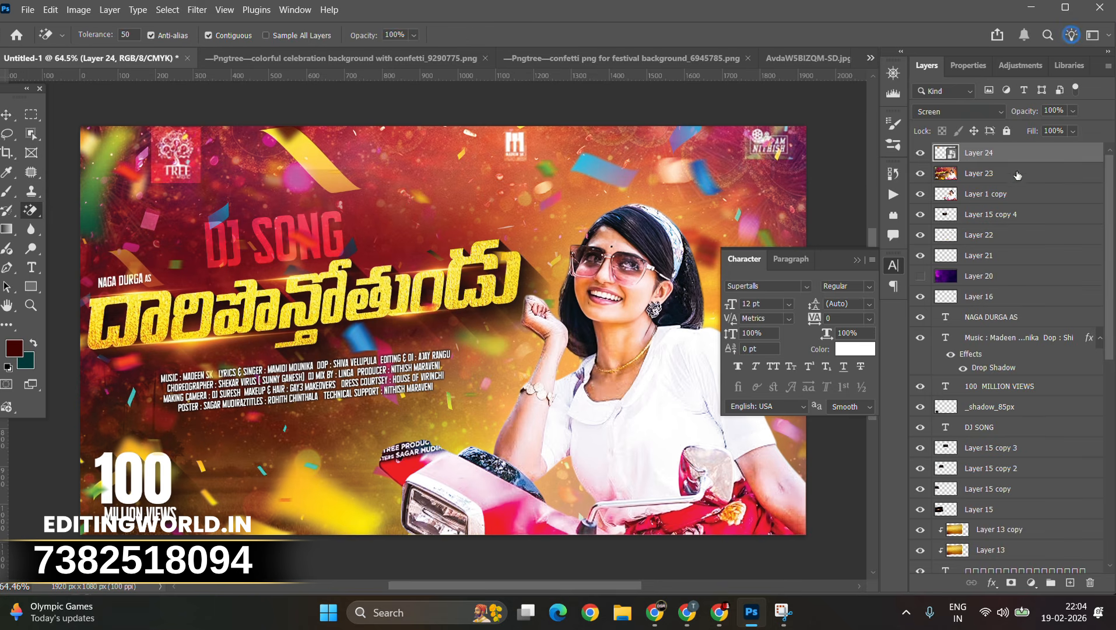
pyautogui.rightClick(992, 154)
pyautogui.click(887, 513)
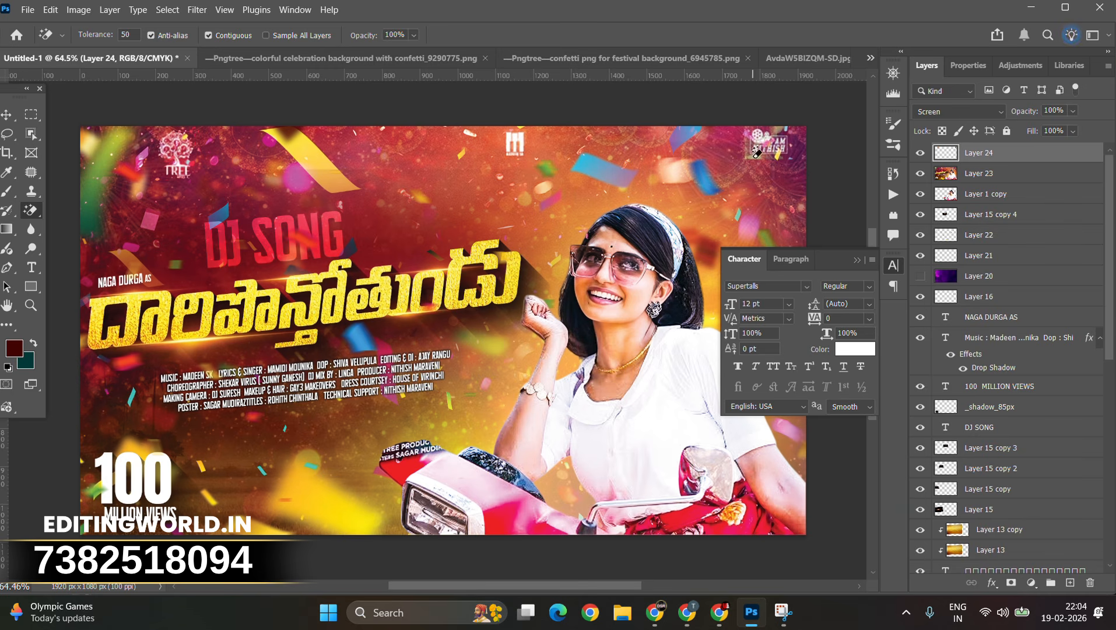
# Step: Stamp all visible layers into a new merged layer at the top of the stack
pyautogui.scroll(-2, 396, 212)
pyautogui.click(7, 116)
pyautogui.scroll(-1, 957, 175)
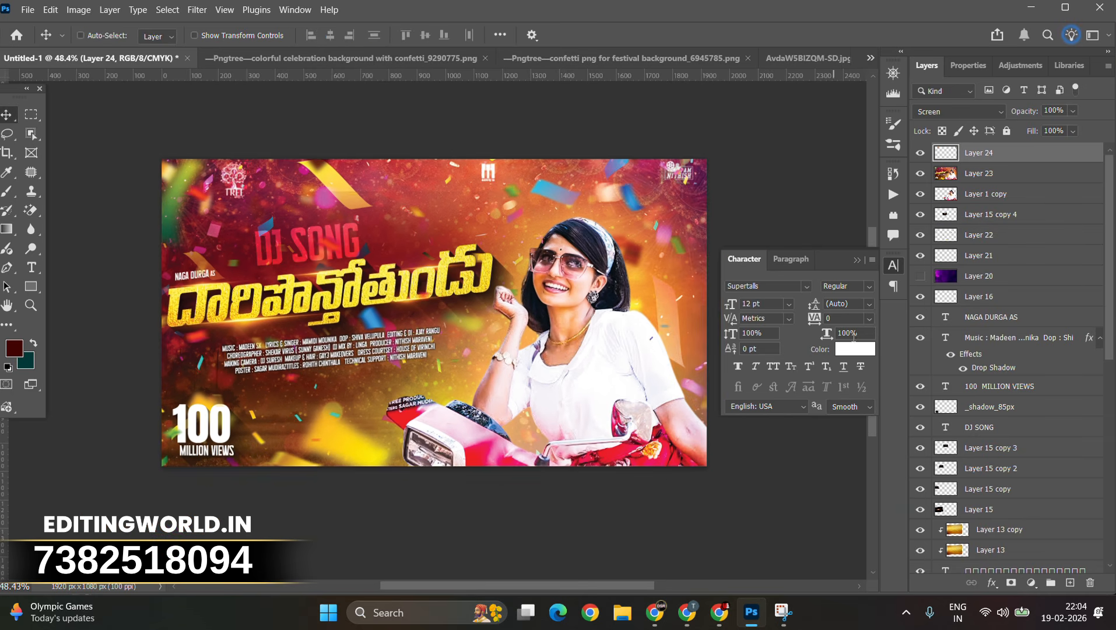
pyautogui.scroll(-2, 962, 217)
pyautogui.scroll(2, 962, 216)
pyautogui.click(986, 173)
pyautogui.hotkey('ctrl', 'shift', 'alt', 'e')
# Step: Apply Camera Raw Filter to the merged layer, setting Shadows +10, Tint +19, Vibrance +17 and Clarity +33
pyautogui.click(197, 9)
pyautogui.click(272, 126)
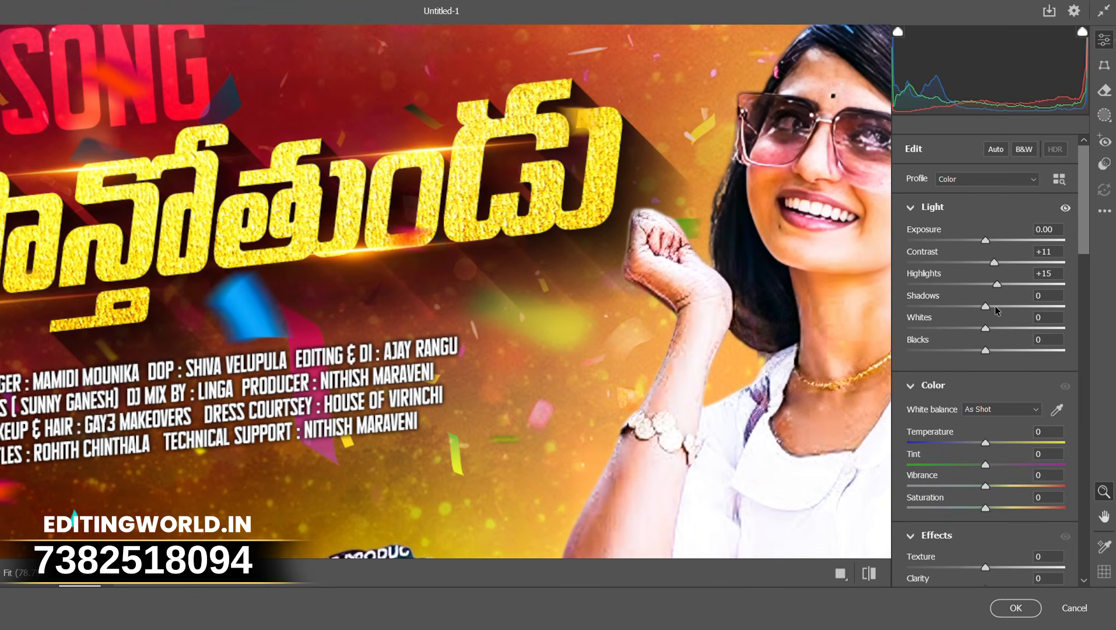
pyautogui.click(994, 307)
pyautogui.click(996, 464)
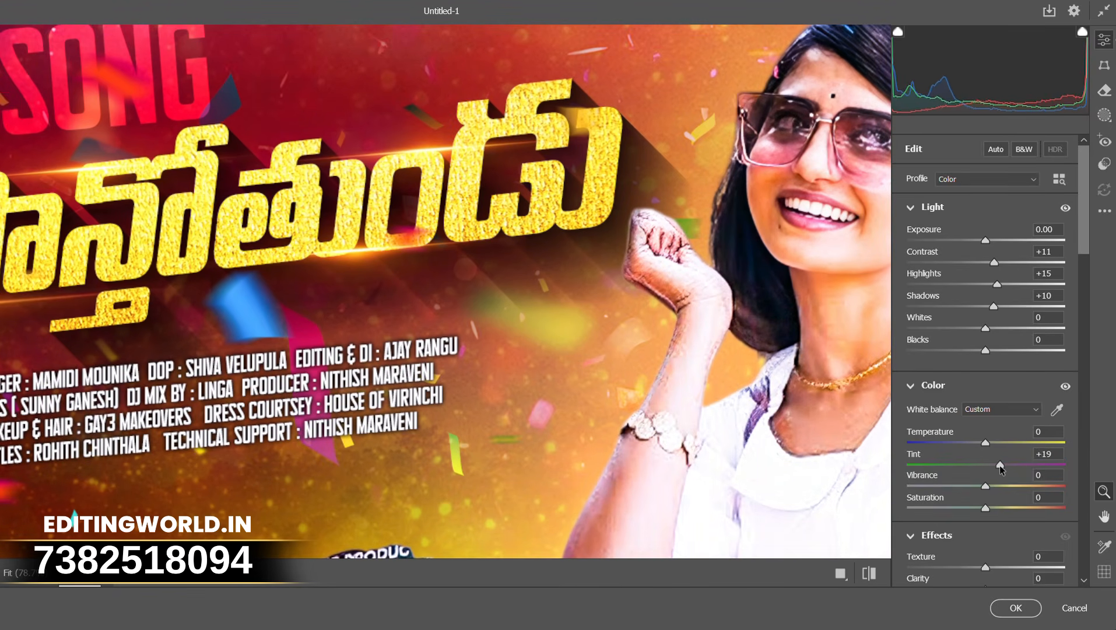
pyautogui.scroll(-3, 996, 489)
pyautogui.moveTo(995, 501); pyautogui.dragTo(1011, 502)
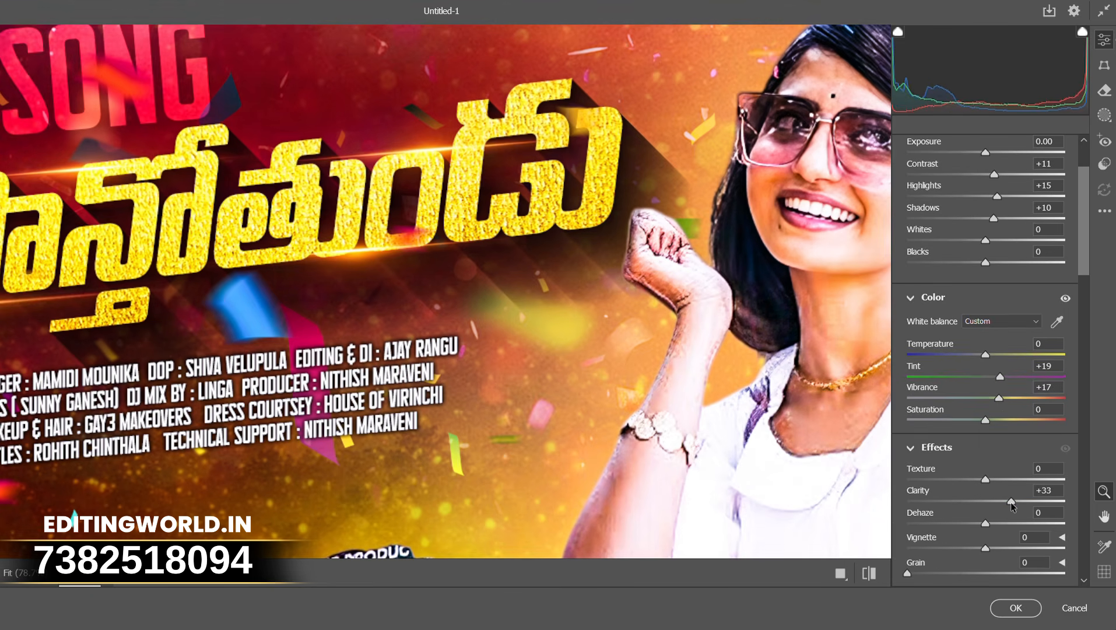
# Step: Set Dehaze +20, Vignette +11 and the tone curve's Lights +11, Darks +7, Shadows +12, then apply the filter
pyautogui.click(1001, 524)
pyautogui.scroll(-8, 994, 408)
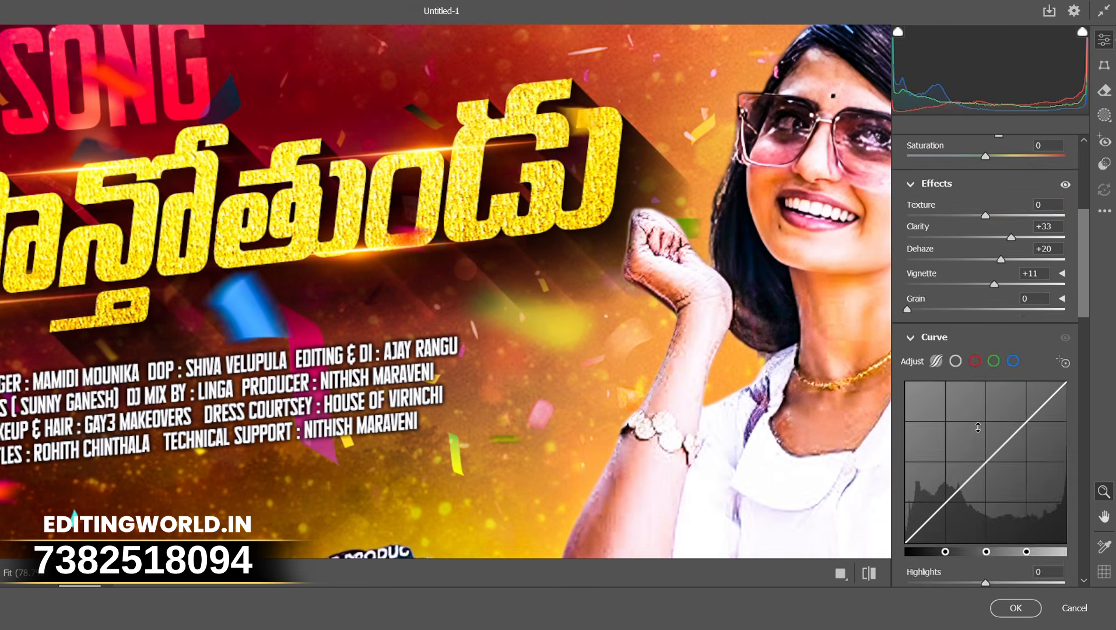
pyautogui.moveTo(986, 428); pyautogui.dragTo(996, 429)
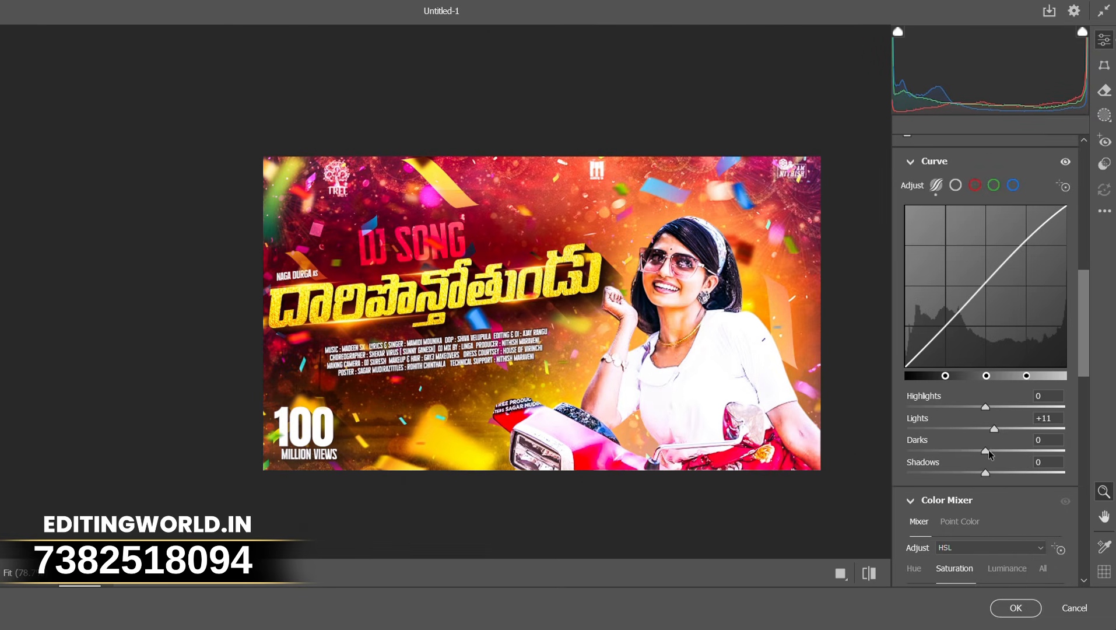
pyautogui.moveTo(989, 450); pyautogui.dragTo(996, 472)
pyautogui.scroll(-3, 989, 461)
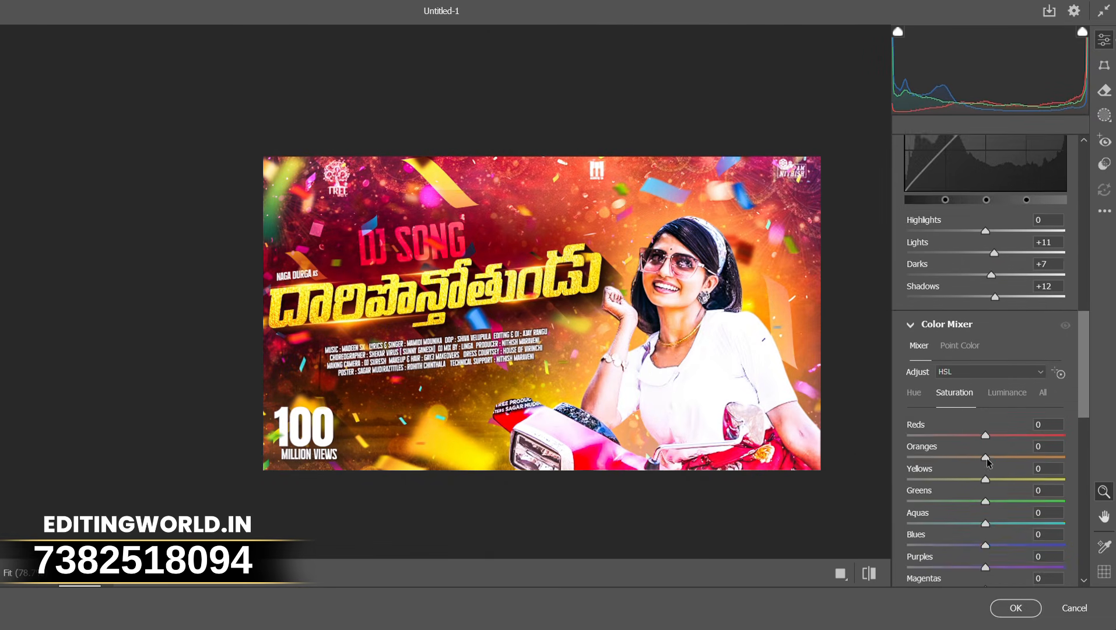
pyautogui.scroll(-2, 988, 458)
pyautogui.scroll(-6, 1000, 431)
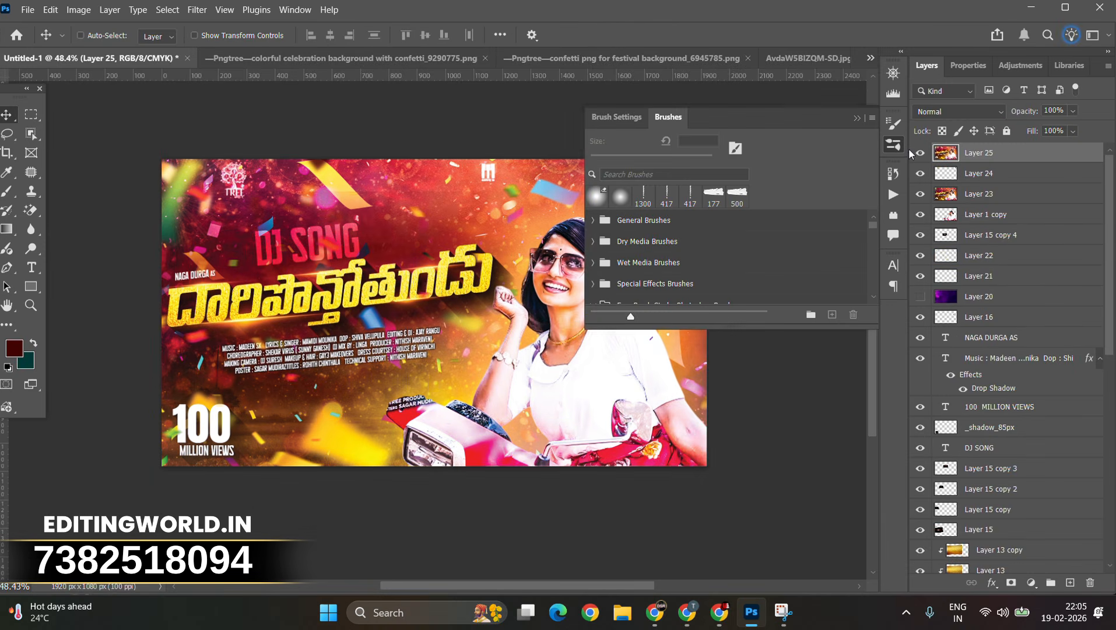
# Step: Apply a Grain texture filter from the Filter Gallery to the merged layer with intensity 12, contrast 50, Regular type
pyautogui.click(920, 152)
pyautogui.click(918, 153)
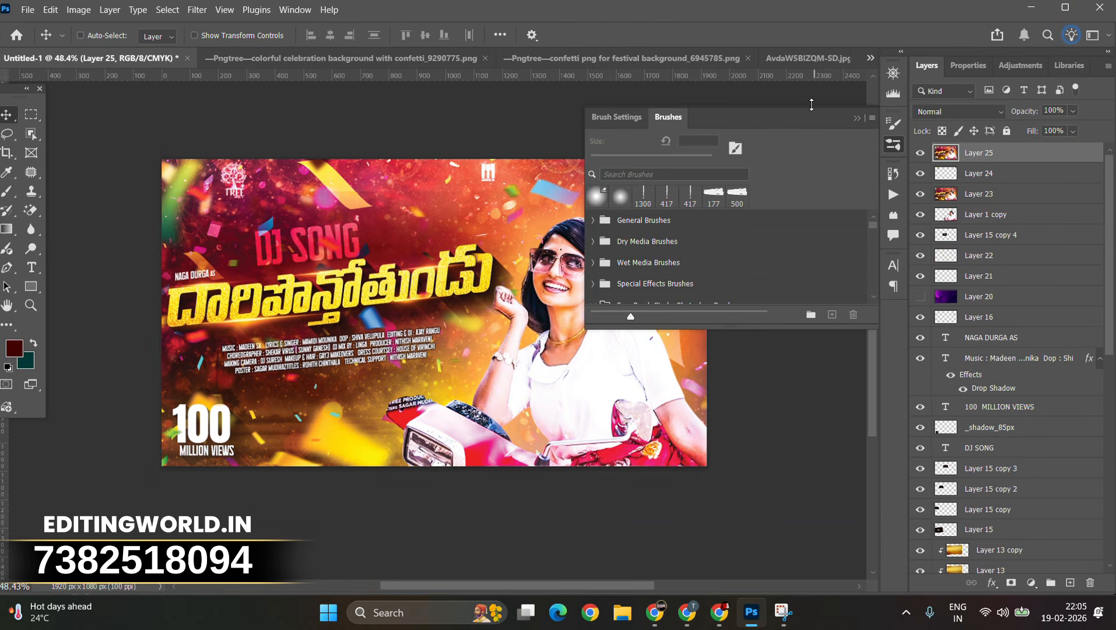
pyautogui.click(856, 119)
pyautogui.click(205, 11)
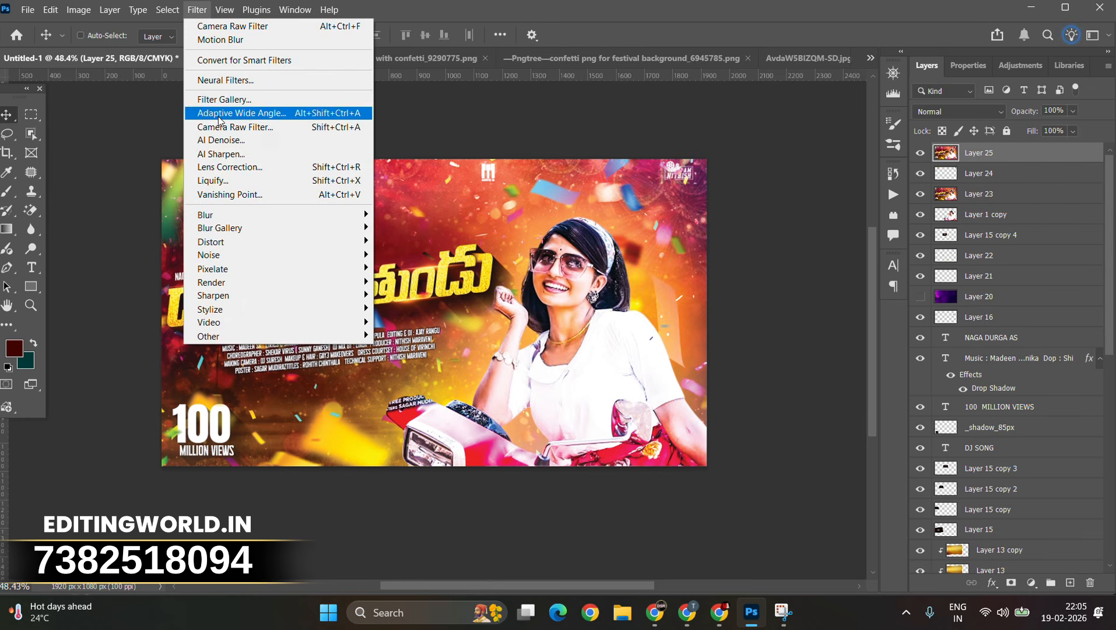
pyautogui.click(234, 100)
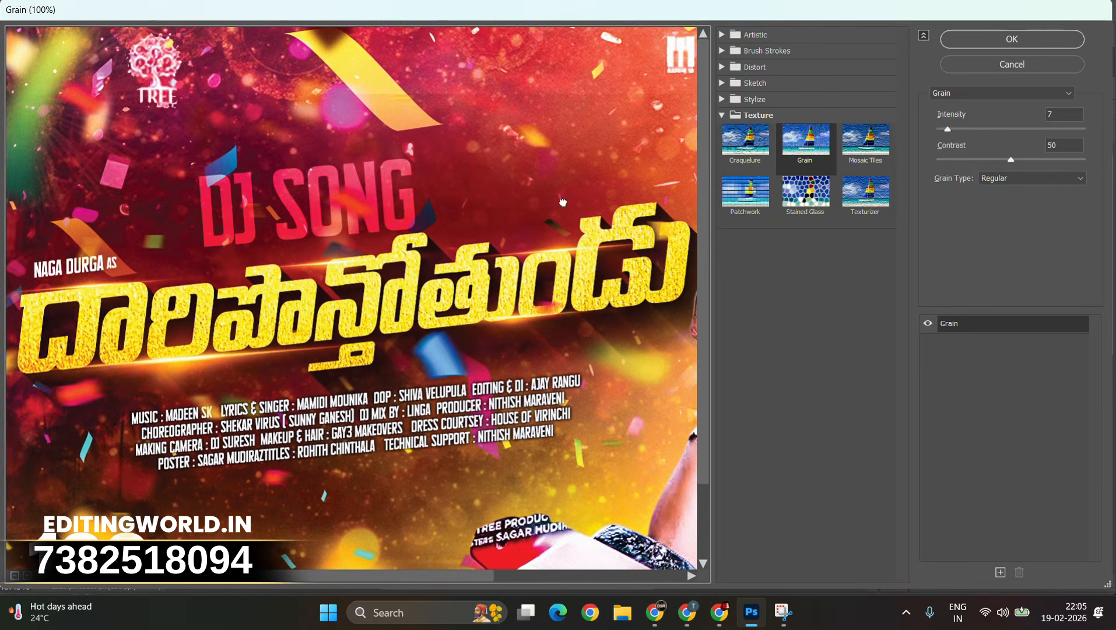
pyautogui.moveTo(581, 245); pyautogui.dragTo(479, 297)
pyautogui.hotkey('ctrl', '+')
pyautogui.hotkey('ctrl', '+')
pyautogui.hotkey('ctrl', '+')
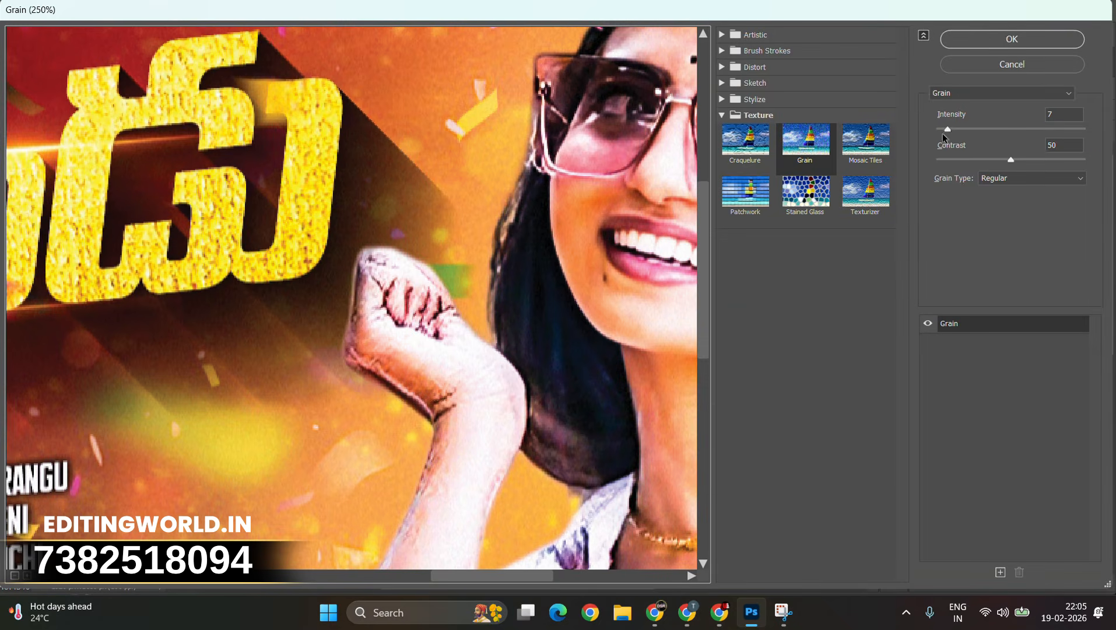
pyautogui.moveTo(955, 130); pyautogui.dragTo(963, 128)
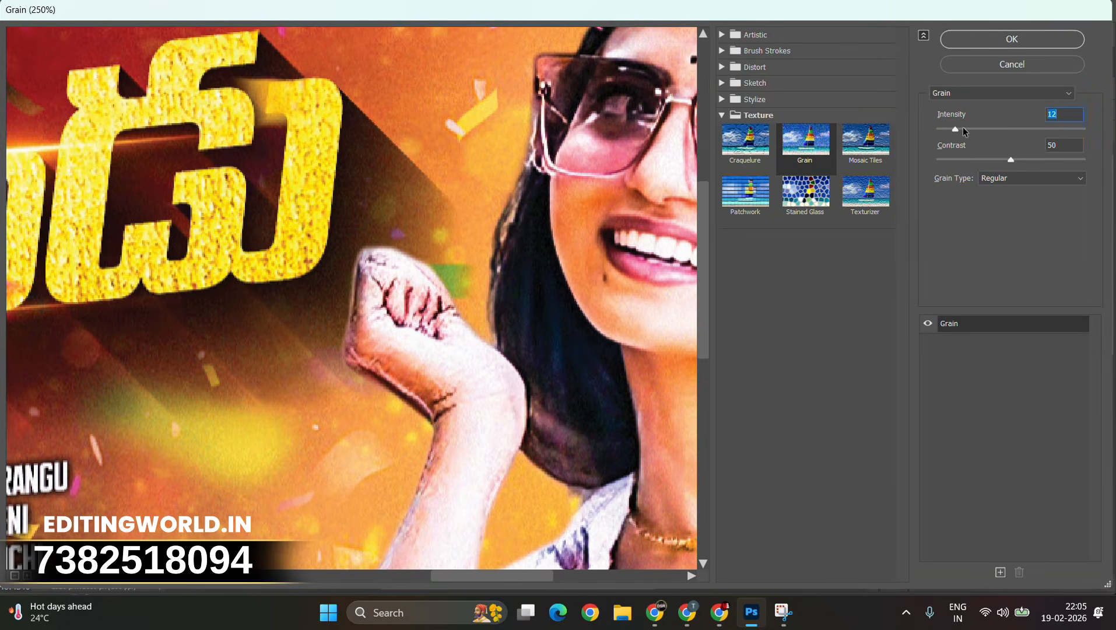
pyautogui.click(978, 38)
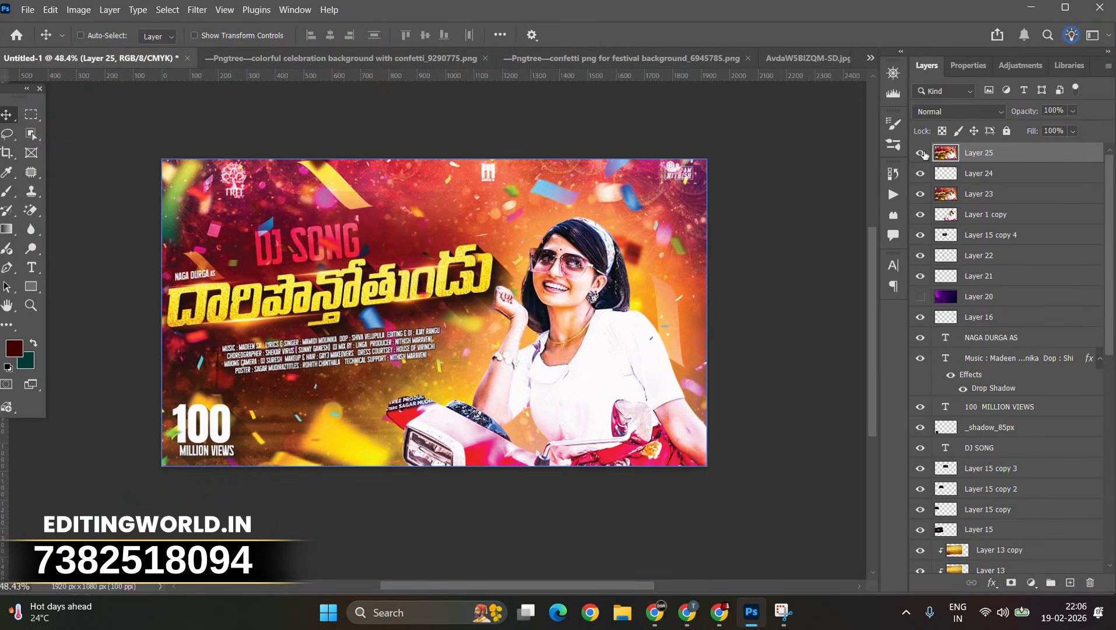
# Step: Set the merged layer's blend mode to Normal and its opacity to 58%
pyautogui.click(957, 111)
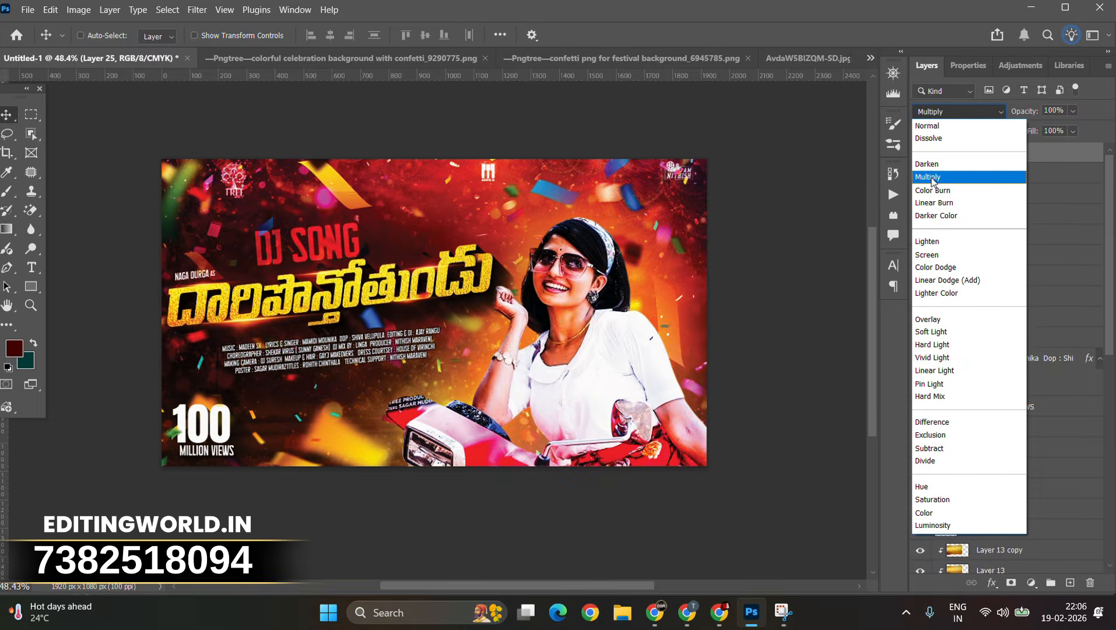
pyautogui.click(932, 127)
pyautogui.scroll(8, 575, 232)
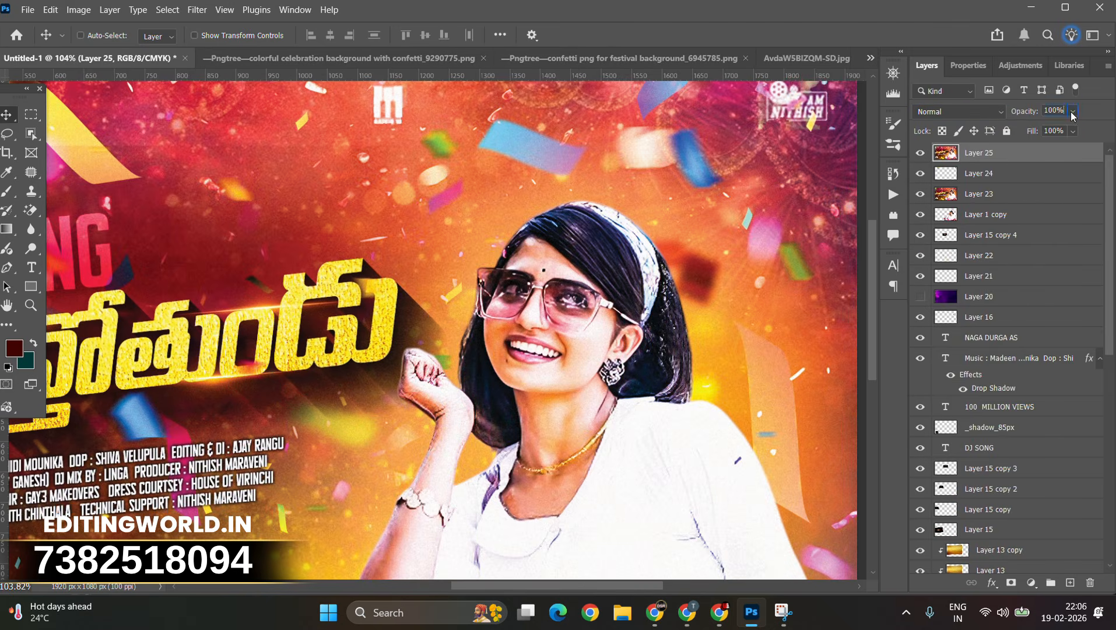
pyautogui.moveTo(1072, 115); pyautogui.dragTo(1046, 128)
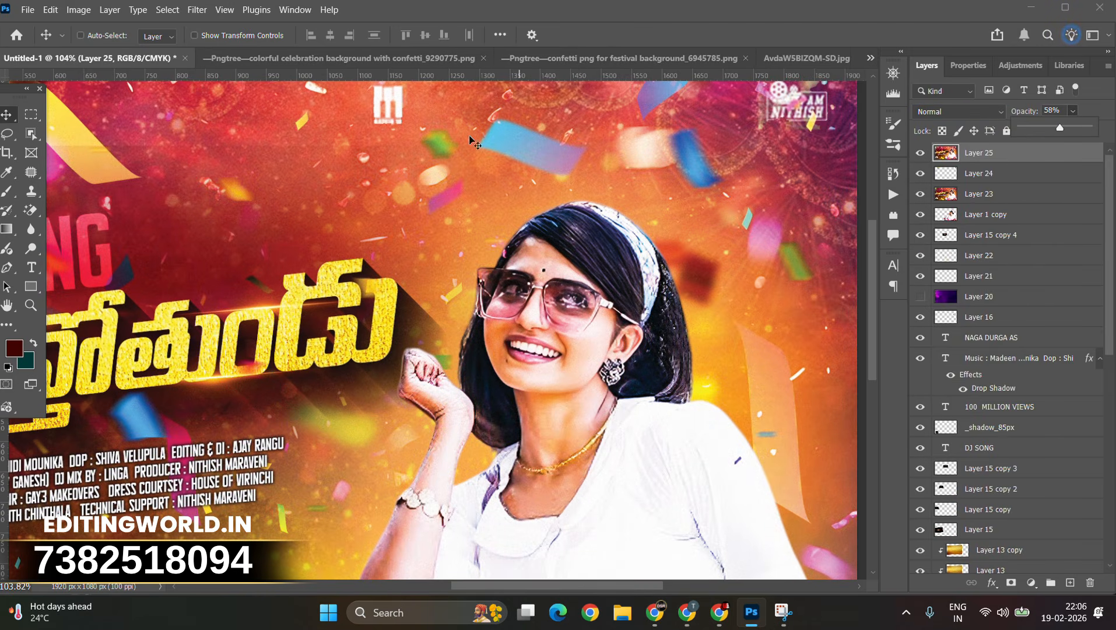
# Step: Reset the merged layer's opacity to 100% and turn off proof colors
pyautogui.click(498, 15)
pyautogui.scroll(-9, 306, 241)
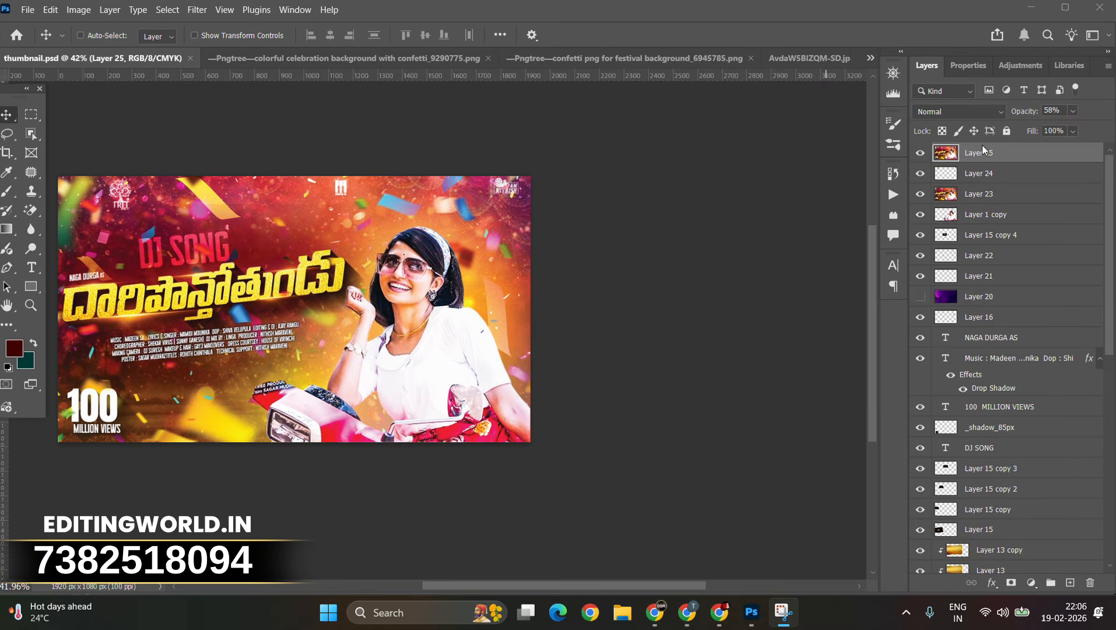
pyautogui.press('0')
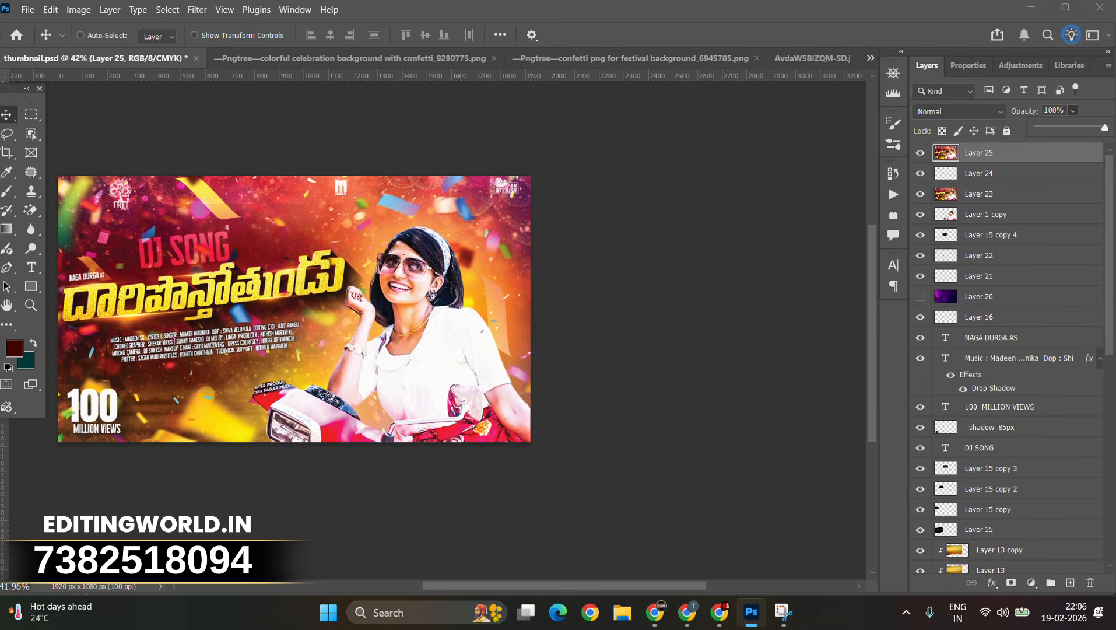
pyautogui.press('ctrl')
pyautogui.hotkey('ctrl', 'y')
# Step: Hide the merged layer and the Layer 22 overlay to compare the composition
pyautogui.scroll(3, 402, 284)
pyautogui.scroll(-3, 403, 285)
pyautogui.moveTo(403, 285); pyautogui.dragTo(525, 260)
pyautogui.scroll(4, 511, 306)
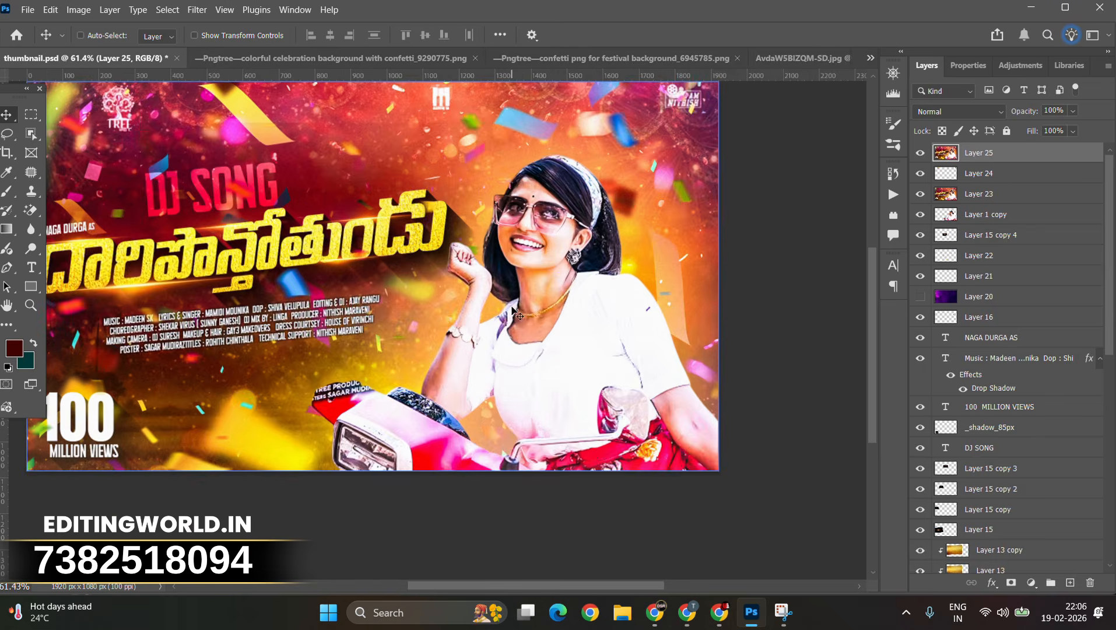
pyautogui.scroll(-3, 471, 307)
pyautogui.click(920, 152)
pyautogui.click(921, 193)
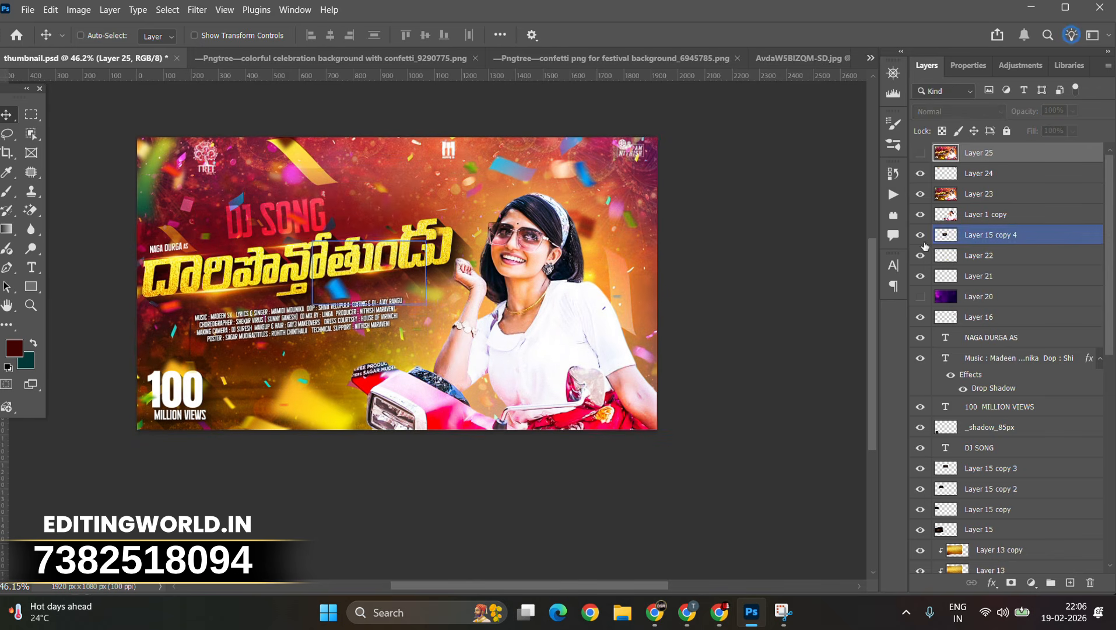
pyautogui.click(920, 256)
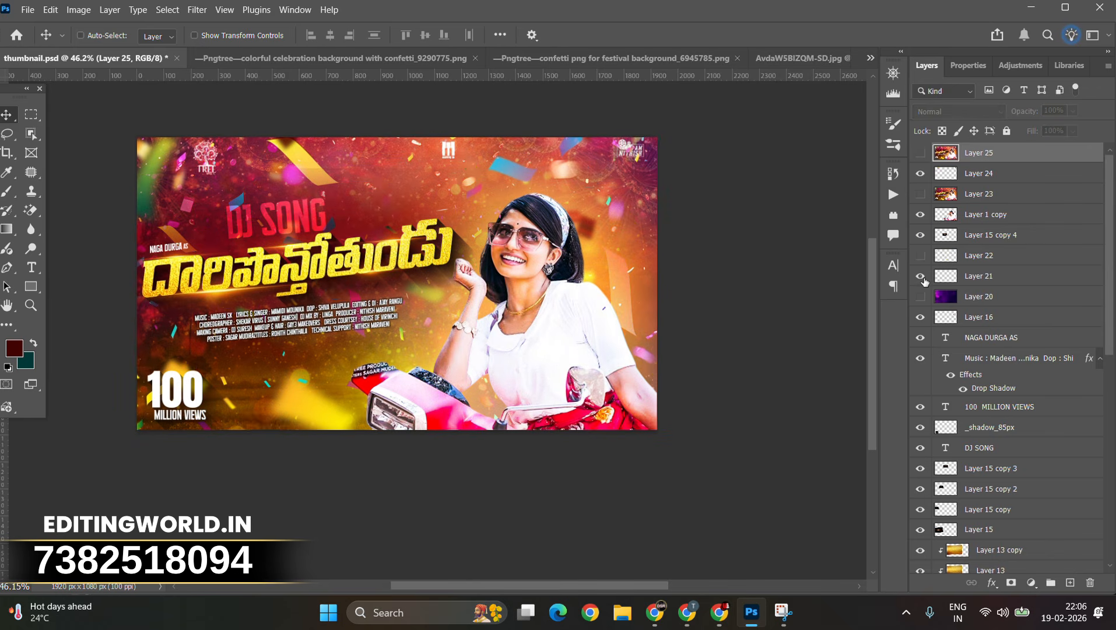
pyautogui.click(921, 261)
pyautogui.scroll(-5, 923, 341)
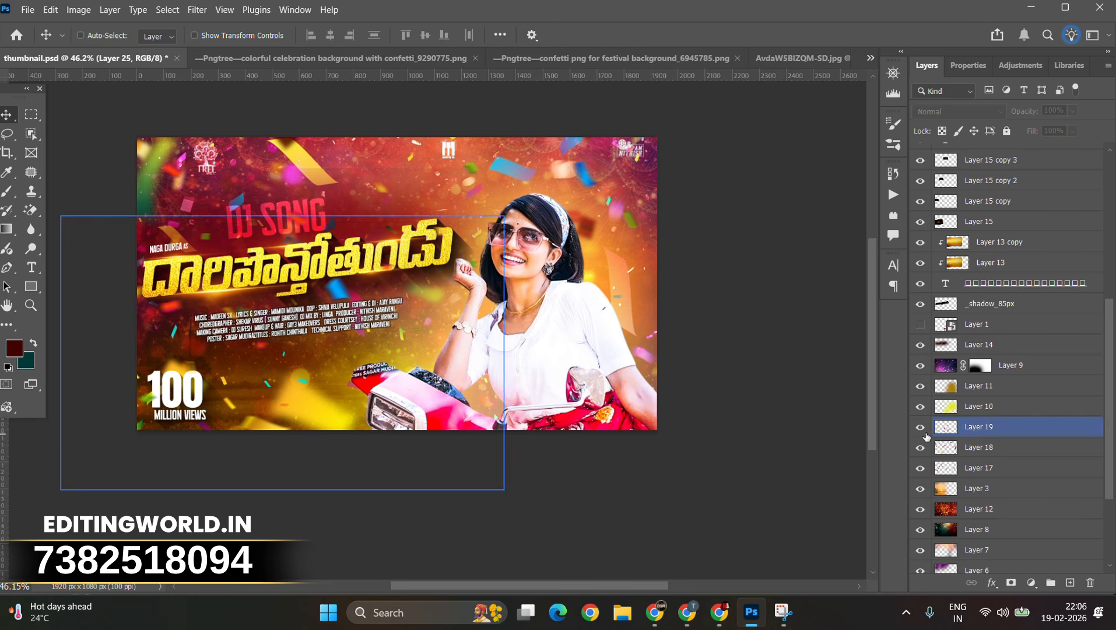
# Step: Set Layer 18's opacity to 43%
pyautogui.click(922, 427)
pyautogui.click(921, 448)
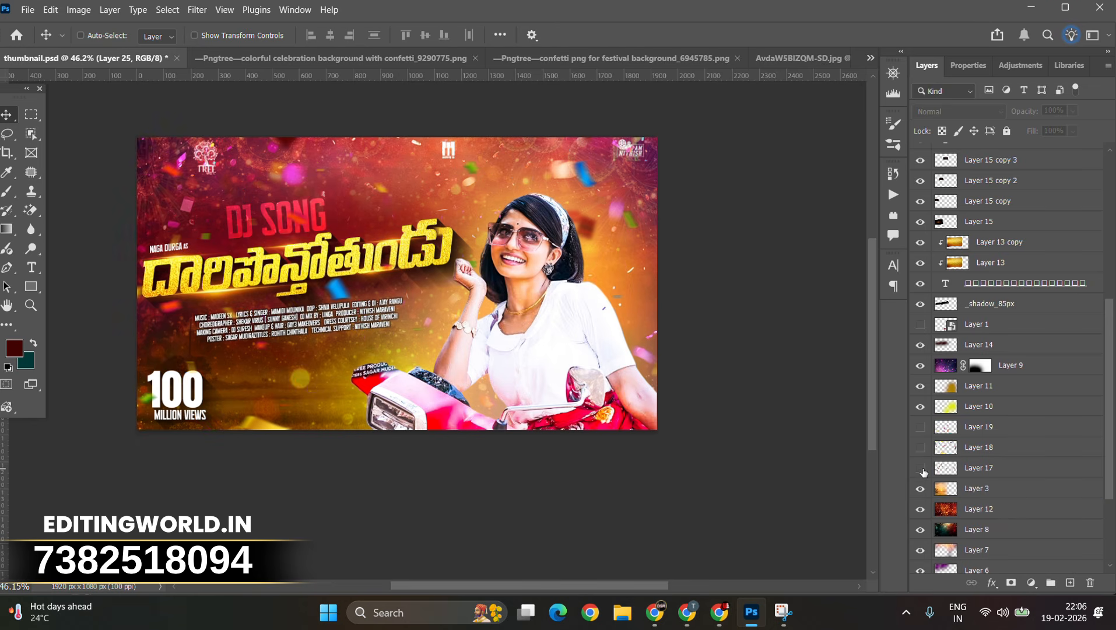
pyautogui.click(921, 428)
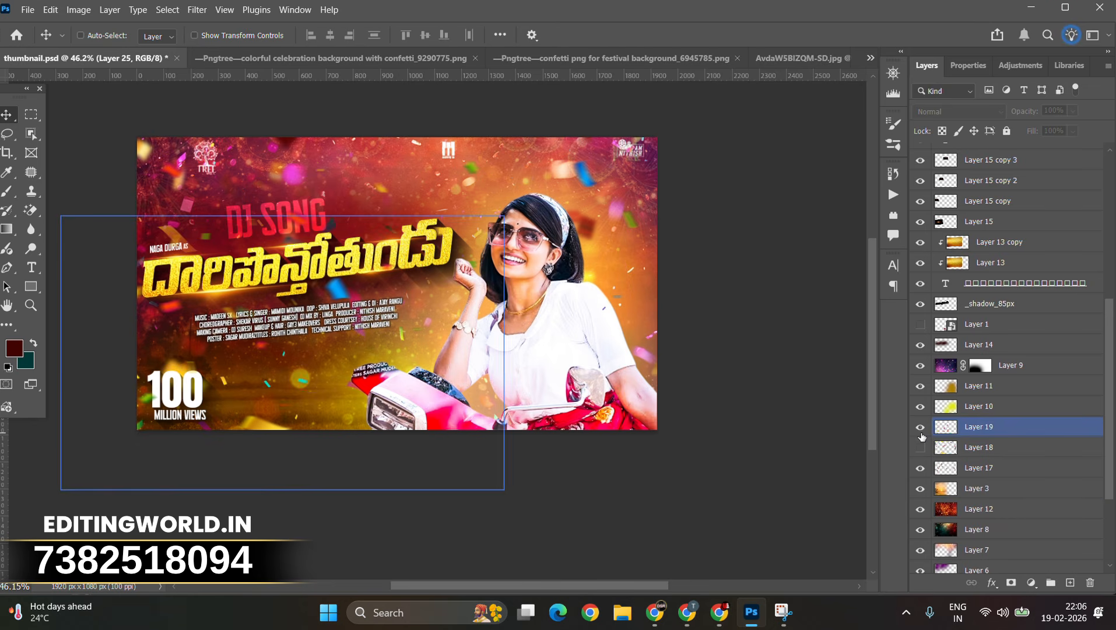
pyautogui.click(921, 447)
pyautogui.click(948, 450)
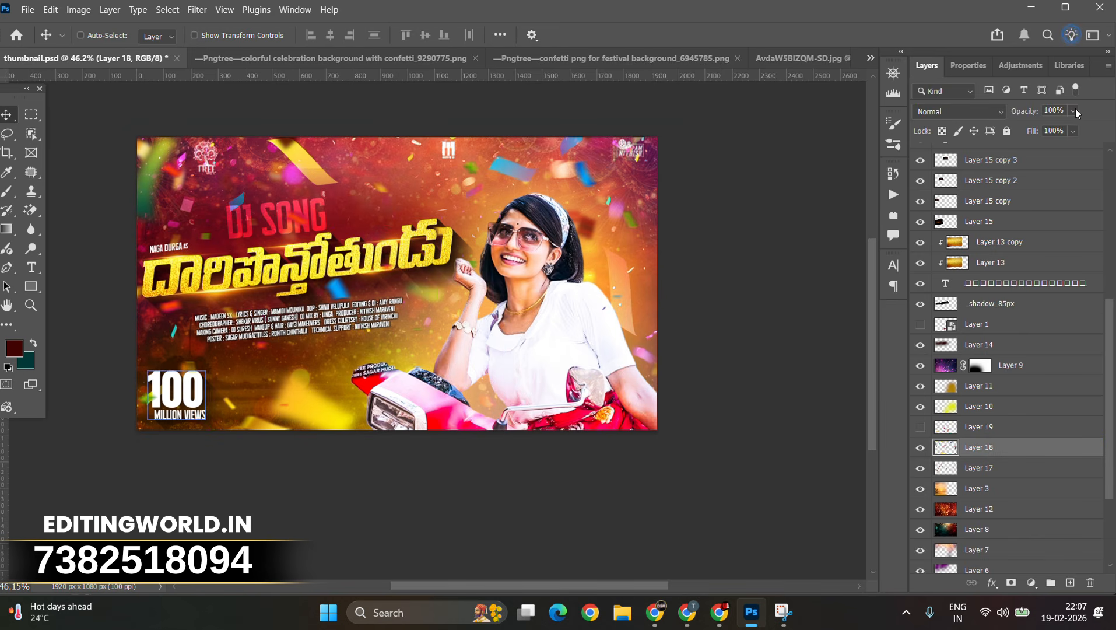
pyautogui.moveTo(1074, 110); pyautogui.dragTo(1043, 128)
# Step: Hide Layer 19
pyautogui.click(992, 427)
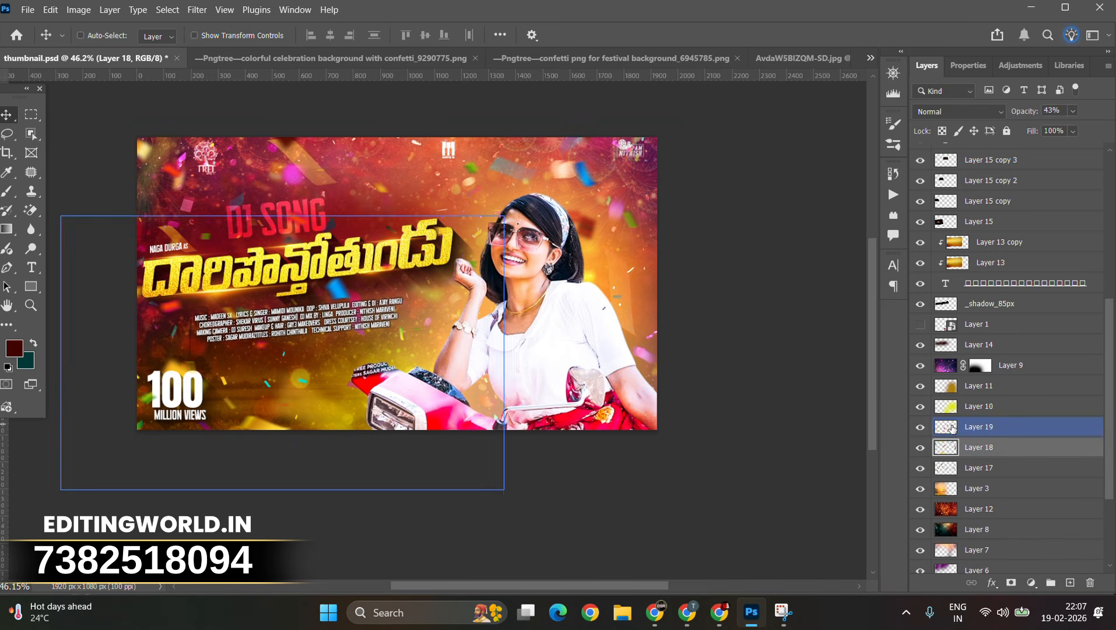
pyautogui.click(921, 428)
pyautogui.scroll(-1, 965, 286)
pyautogui.scroll(14, 965, 285)
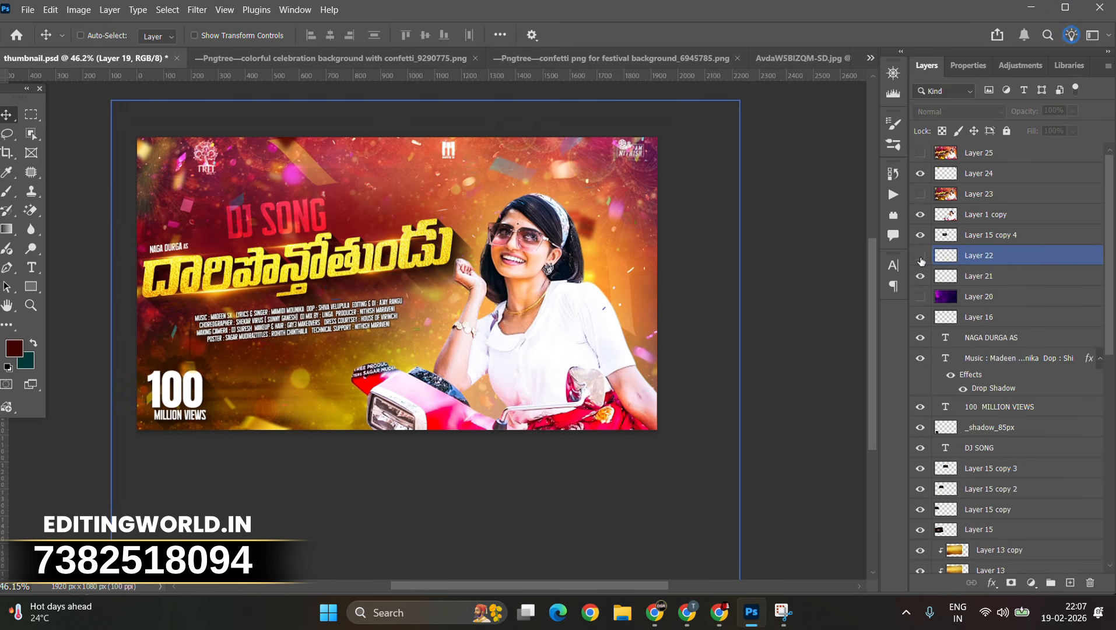
# Step: Select Layer 1 copy and stamp all visible layers into a new merged layer above it
pyautogui.click(1000, 216)
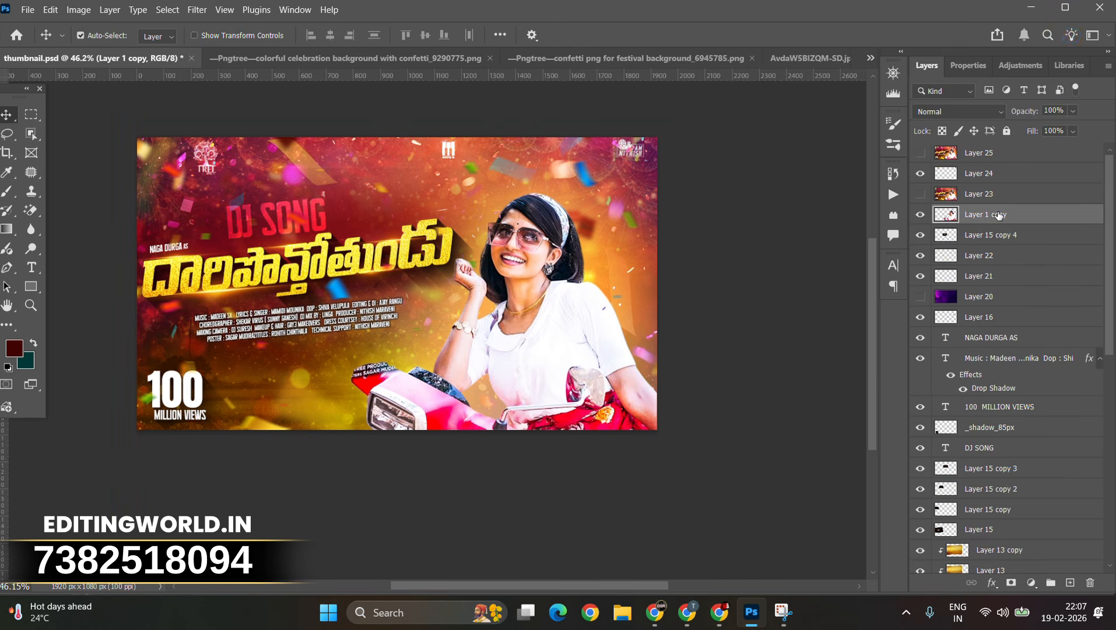
pyautogui.hotkey('ctrl', 'shift', 'alt', 'e')
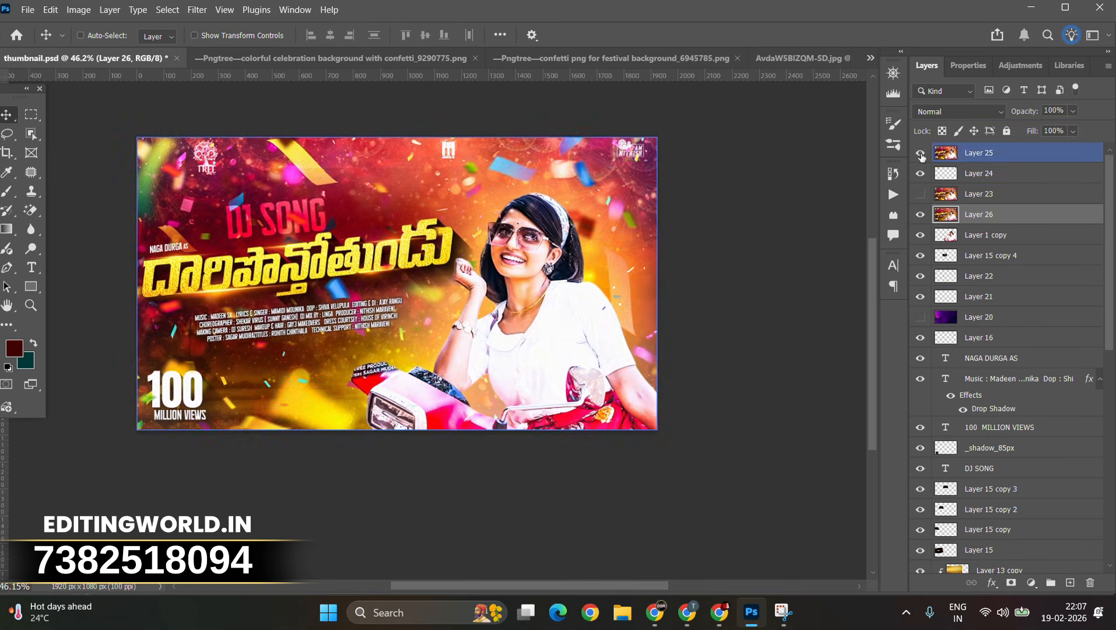
# Step: Apply Camera Raw Filter to the new merged layer
pyautogui.click(167, 10)
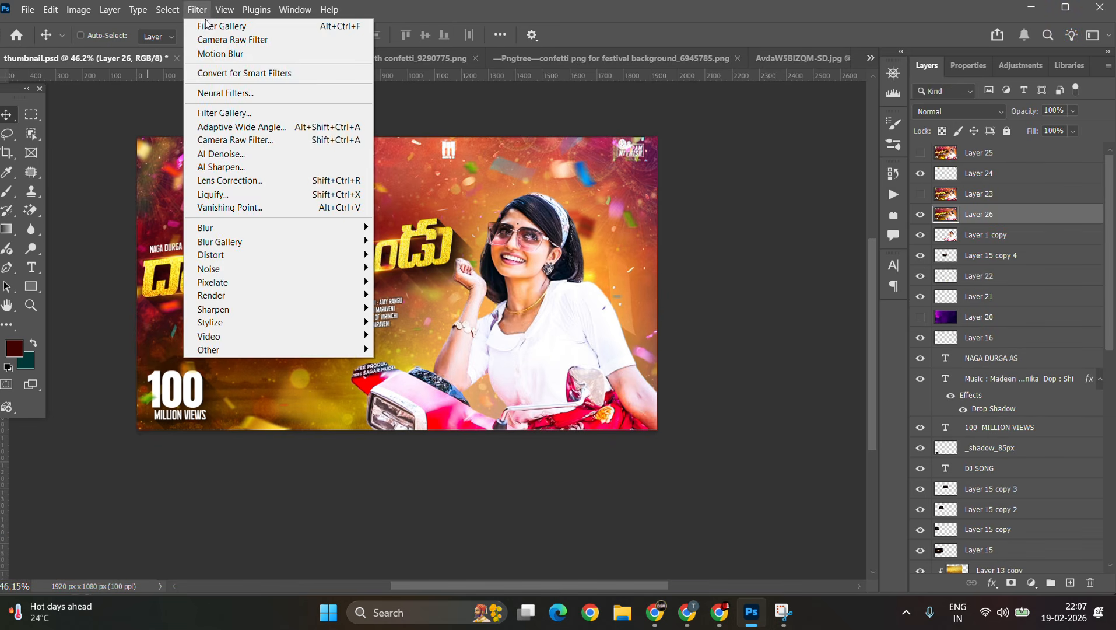
pyautogui.click(218, 36)
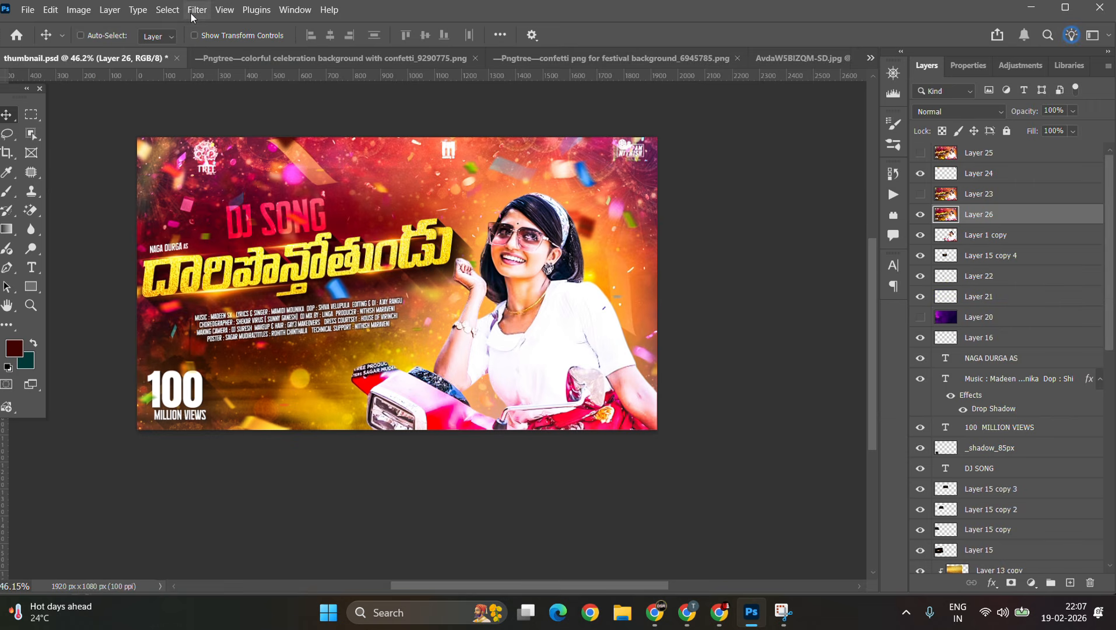
pyautogui.click(197, 10)
pyautogui.click(238, 39)
pyautogui.scroll(4, 357, 252)
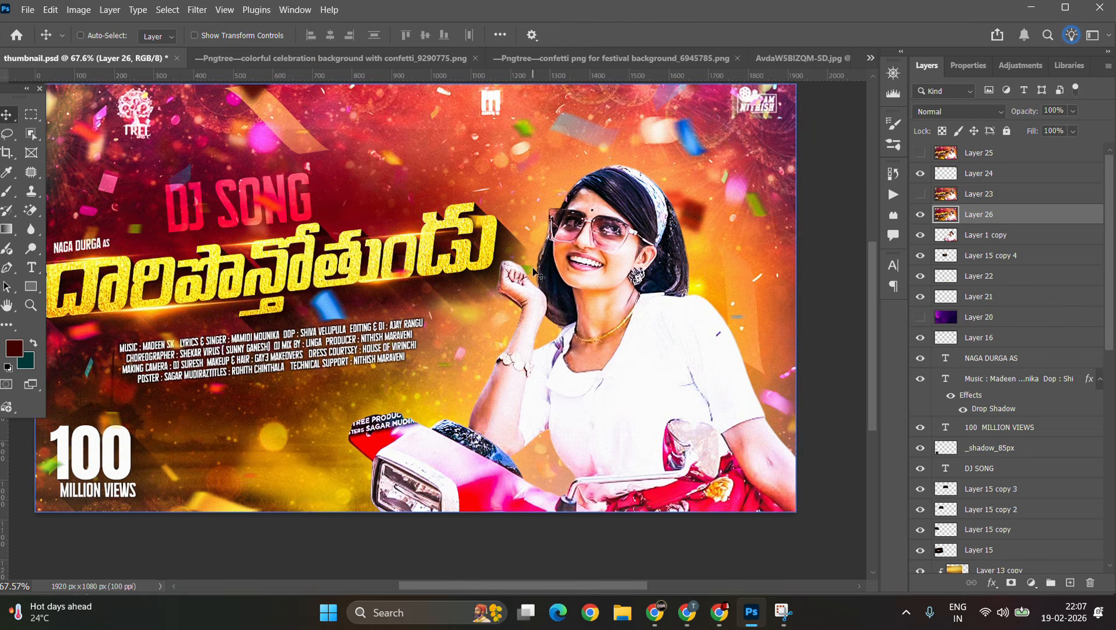
# Step: Export the finished thumbnail as a PNG
pyautogui.click(28, 10)
pyautogui.moveTo(145, 255)
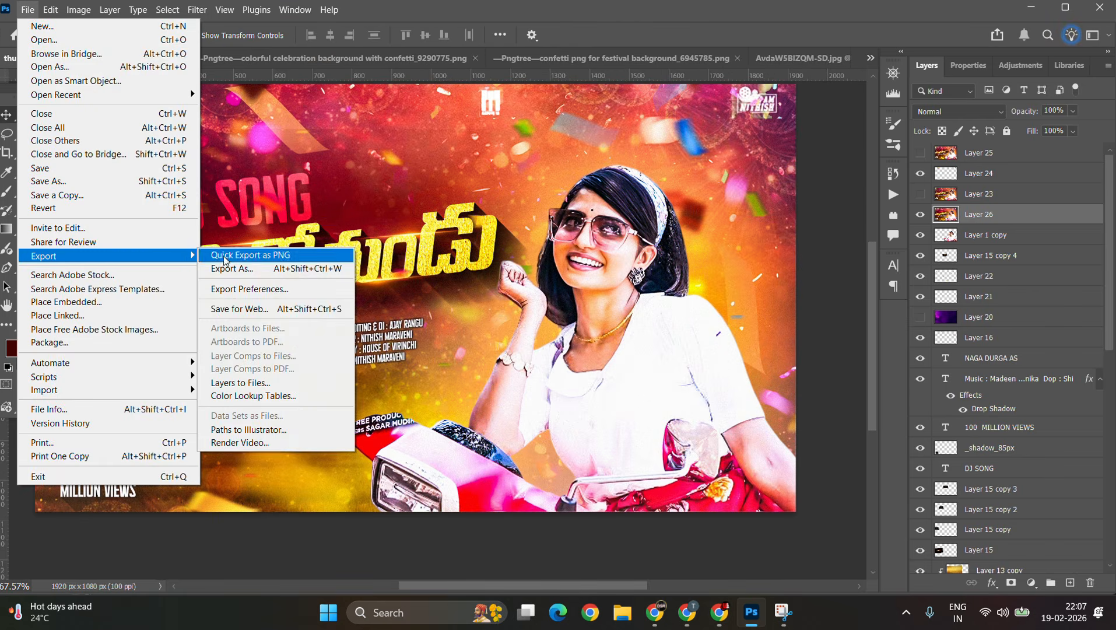
pyautogui.click(484, 24)
pyautogui.click(24, 10)
pyautogui.click(251, 256)
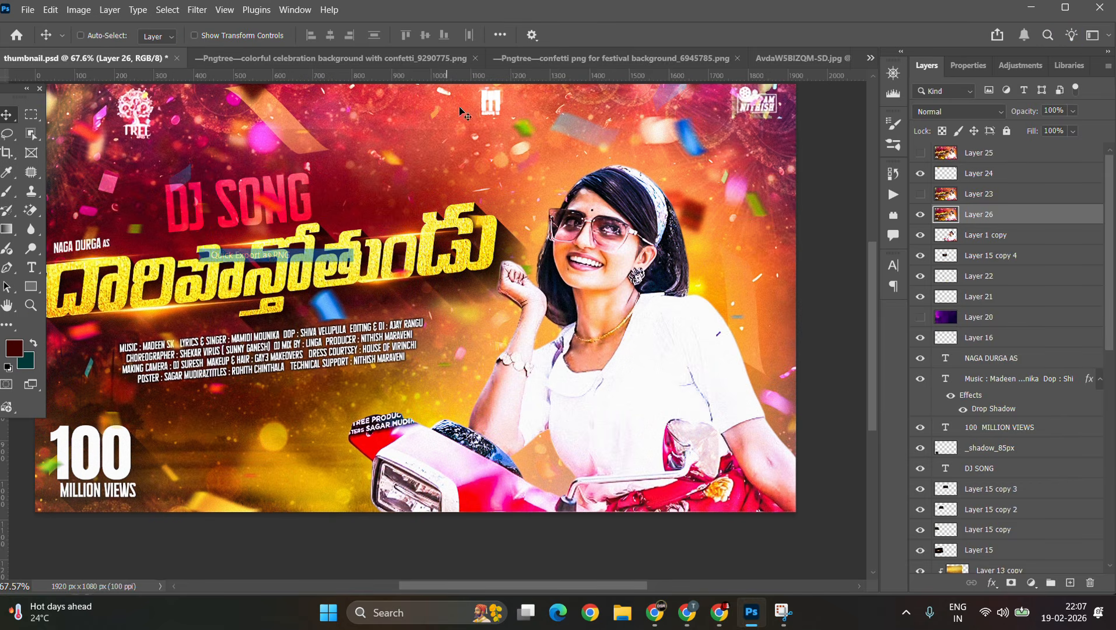
pyautogui.click(506, 22)
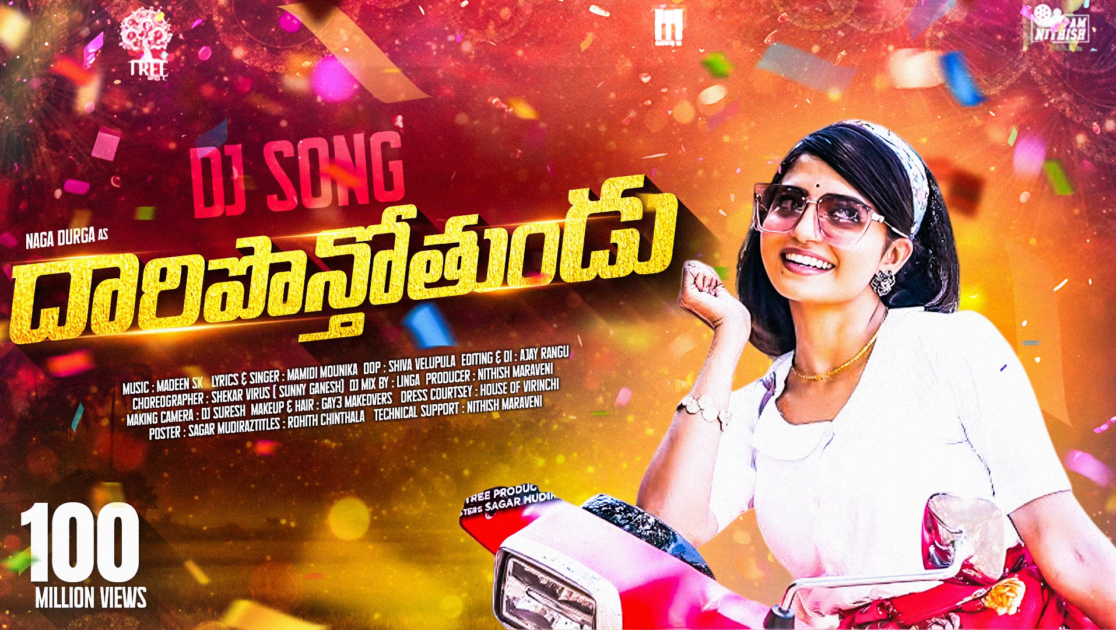